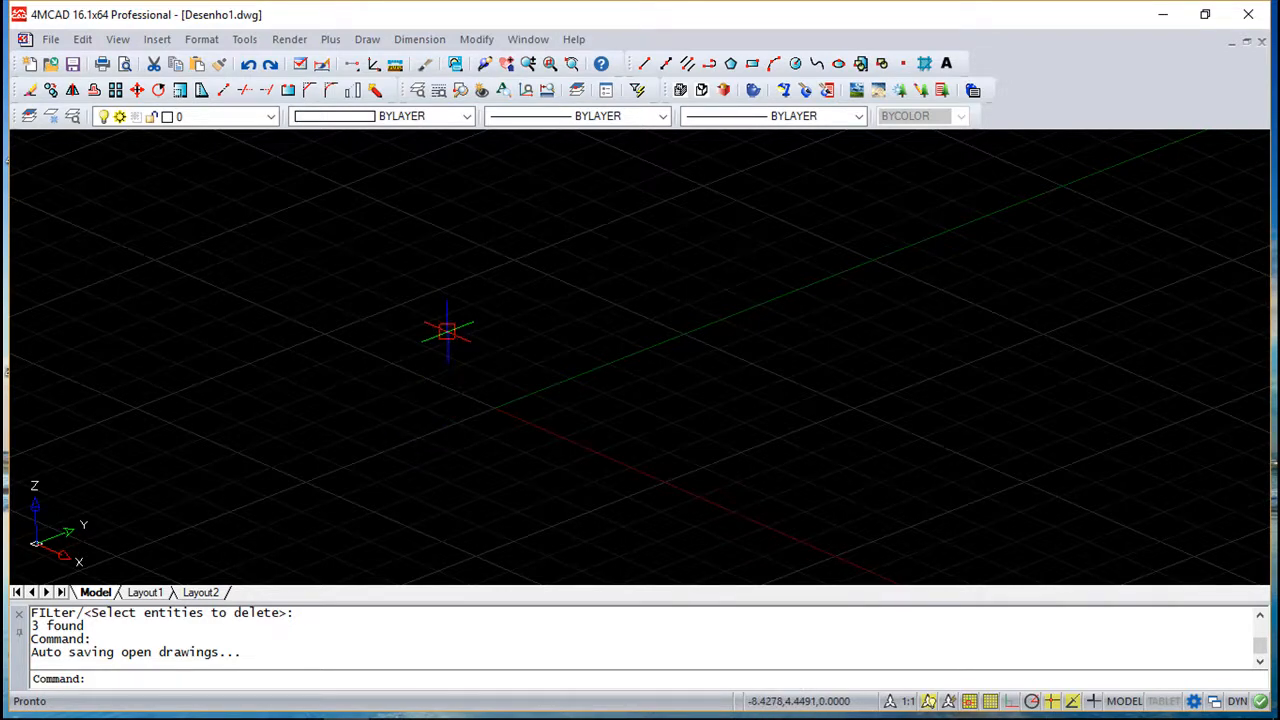
- Draw a box solid on the grid, setting its height to 5
scroll(434, 373, "up", 2)
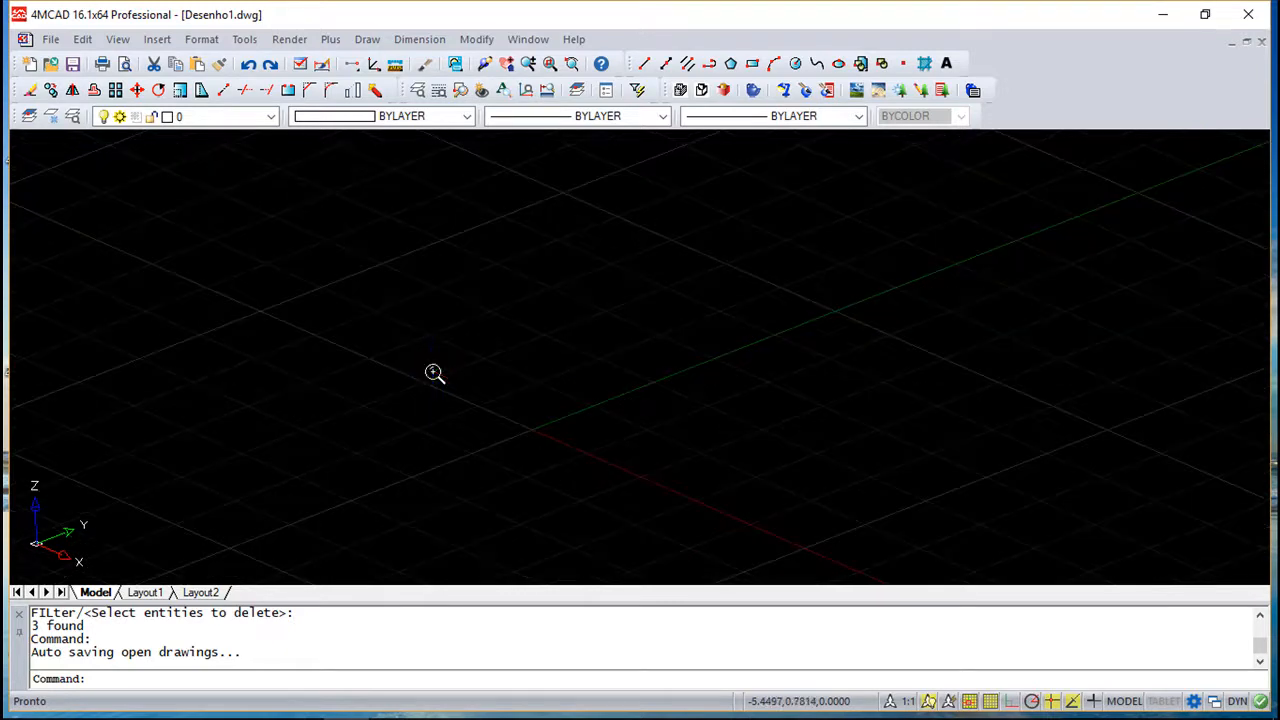
scroll(434, 373, "down", 3)
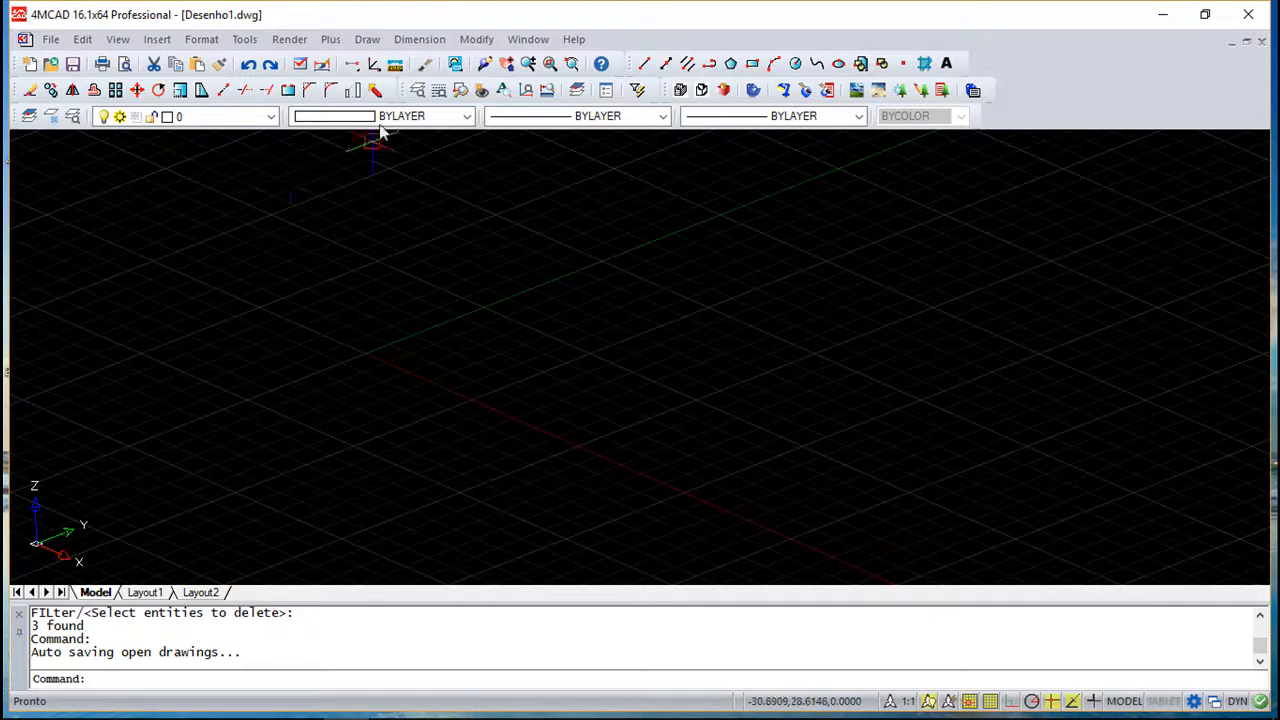
left_click(367, 40)
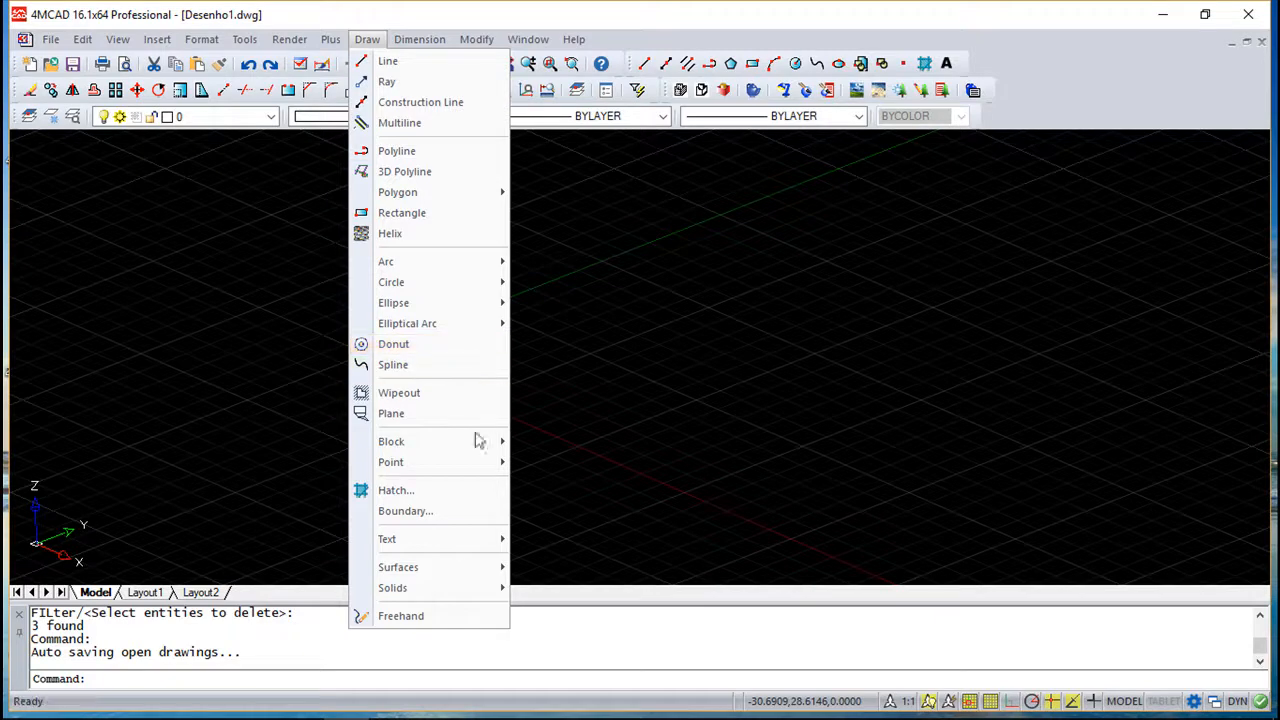
mouse_move(476, 450)
mouse_move(466, 590)
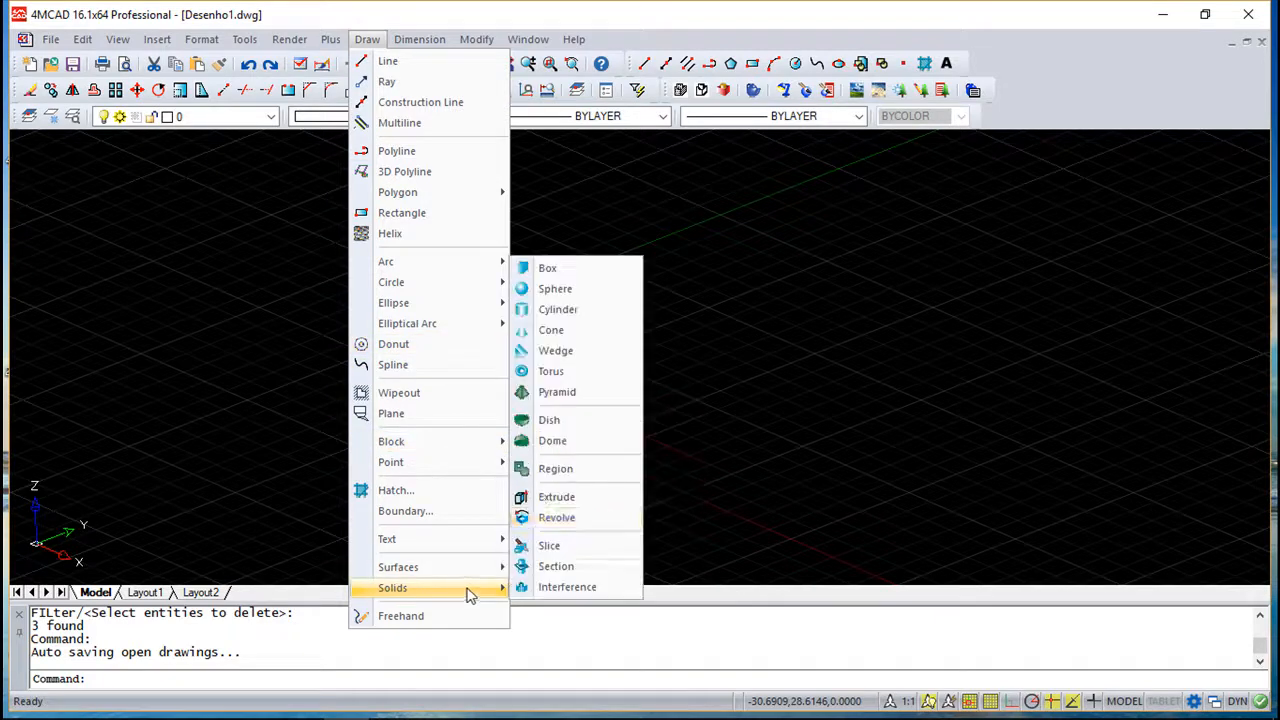
left_click(551, 270)
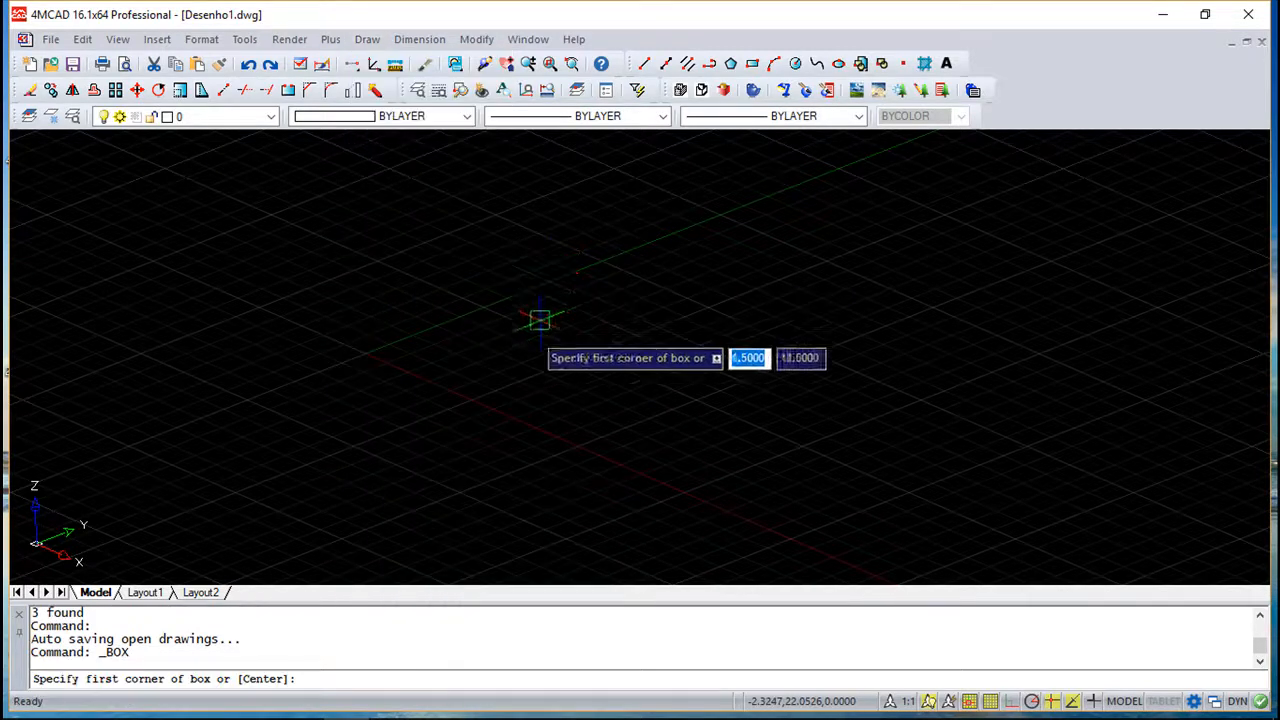
left_click(421, 343)
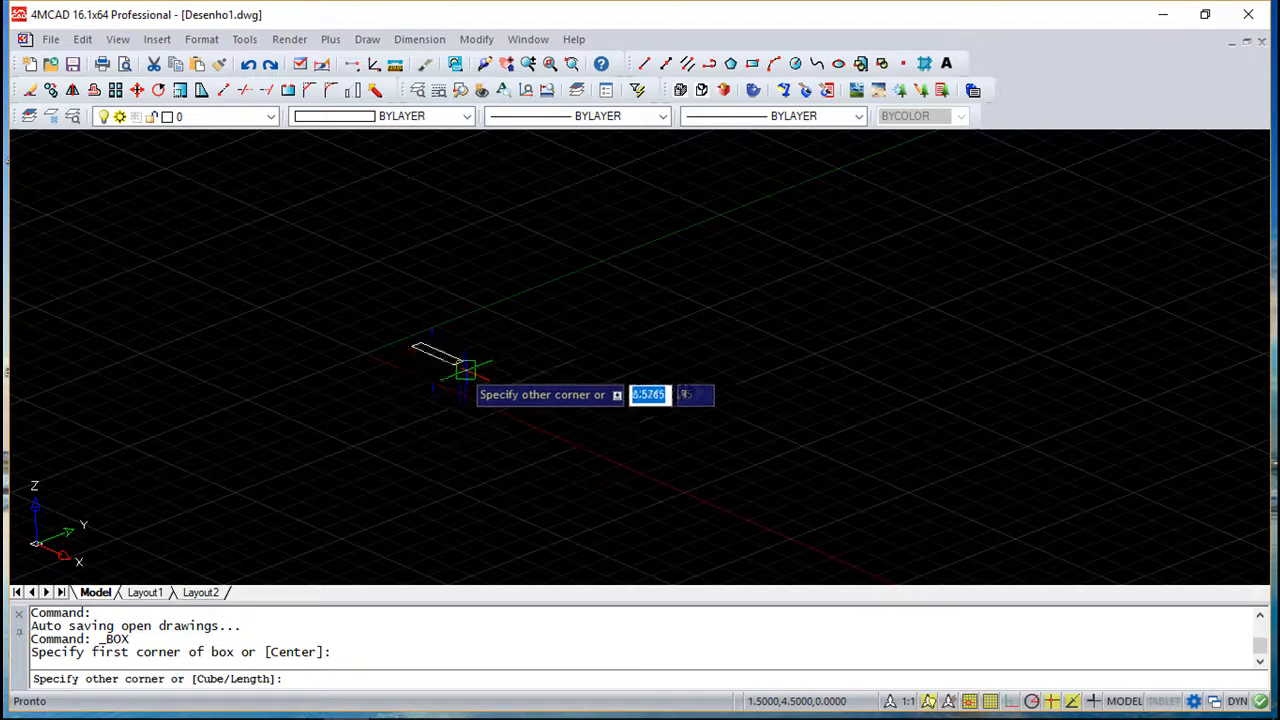
left_click(406, 458)
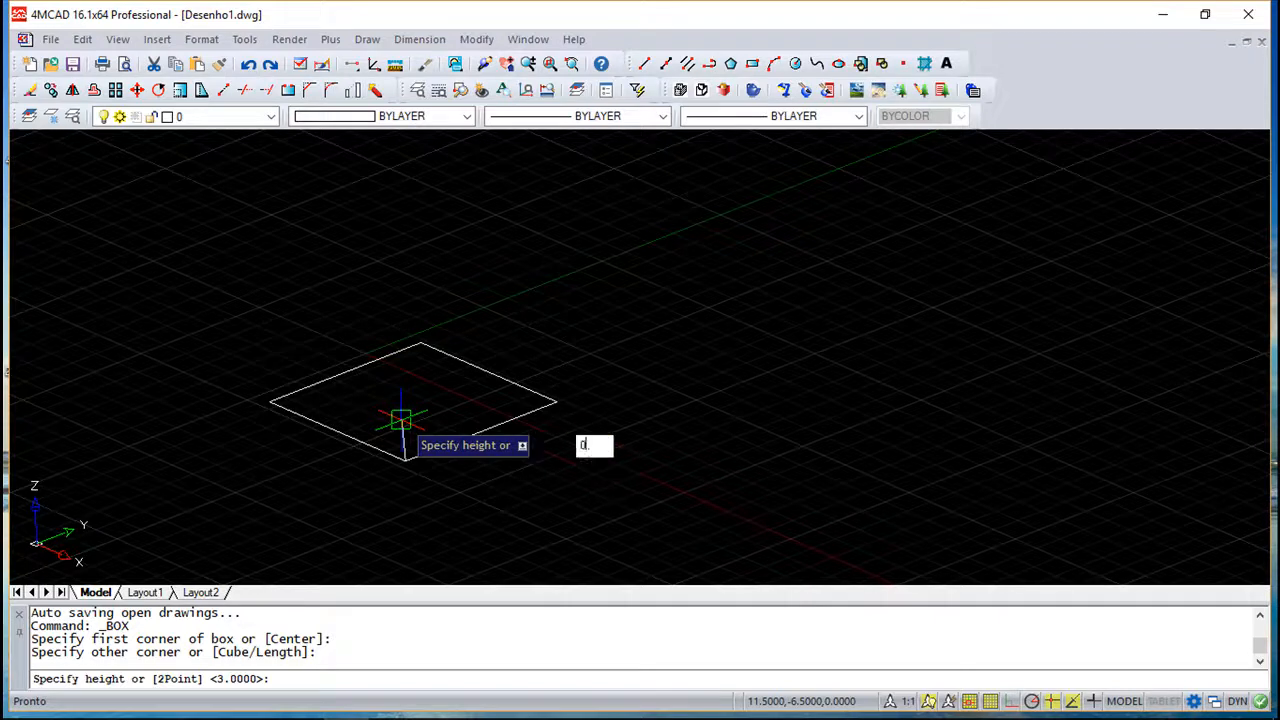
type("5")
key("Return")
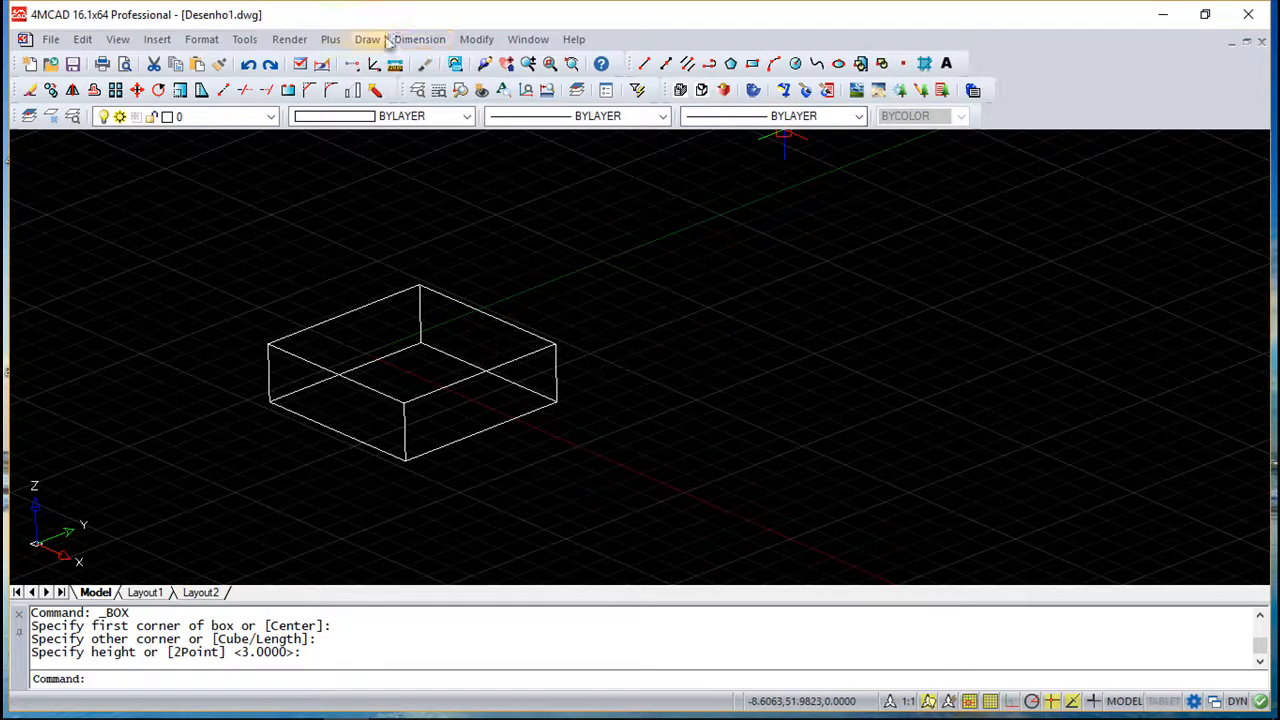
- Draw a second, longer box beside the first one with a height of 10
key("Return")
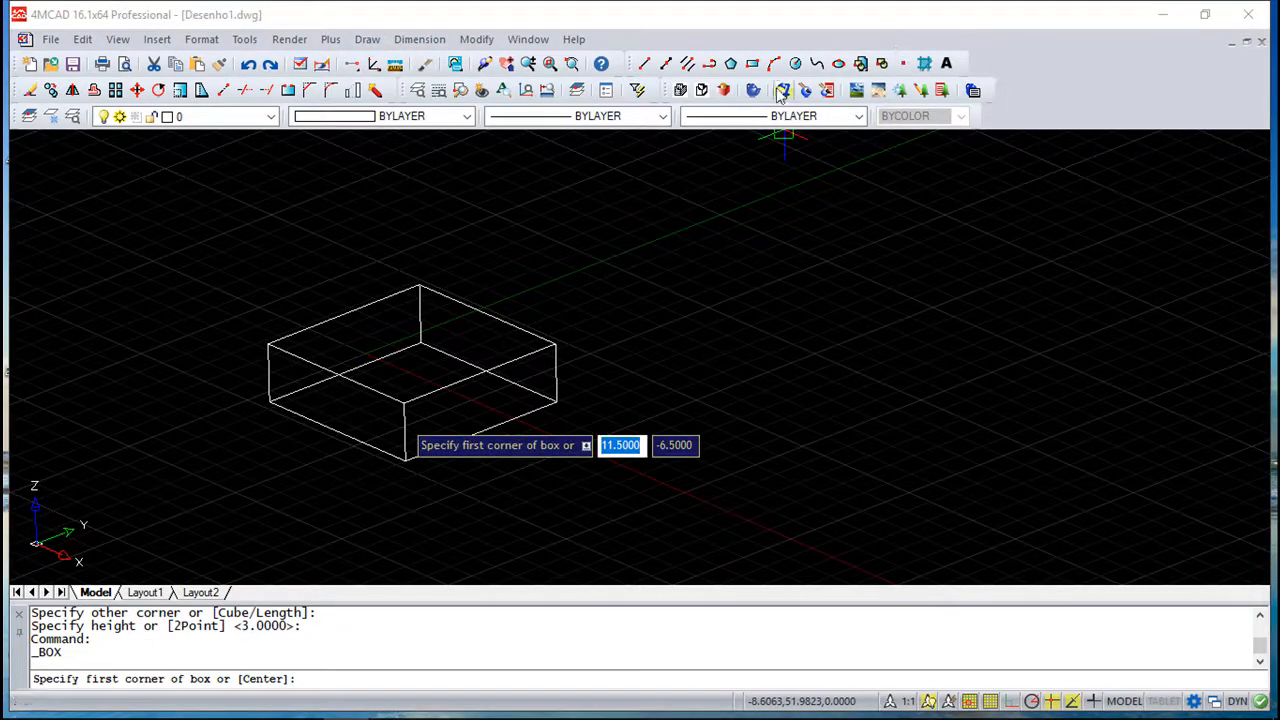
left_click(714, 367)
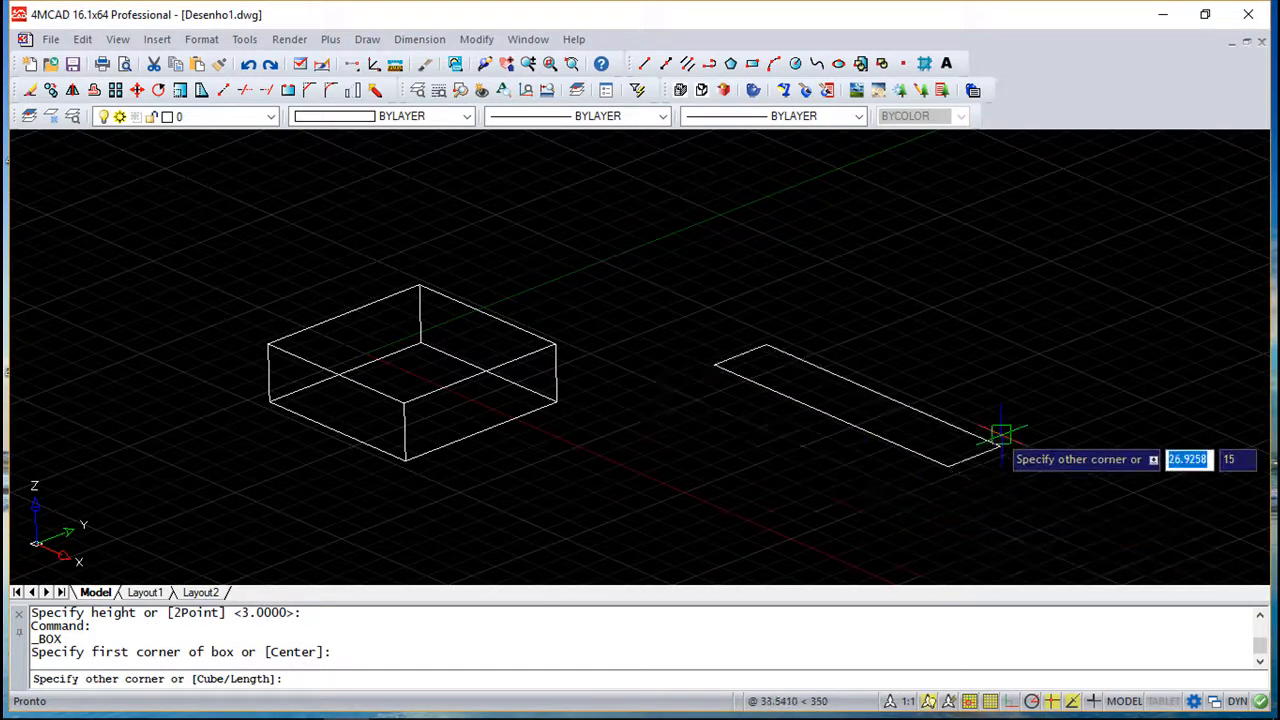
left_click(958, 528)
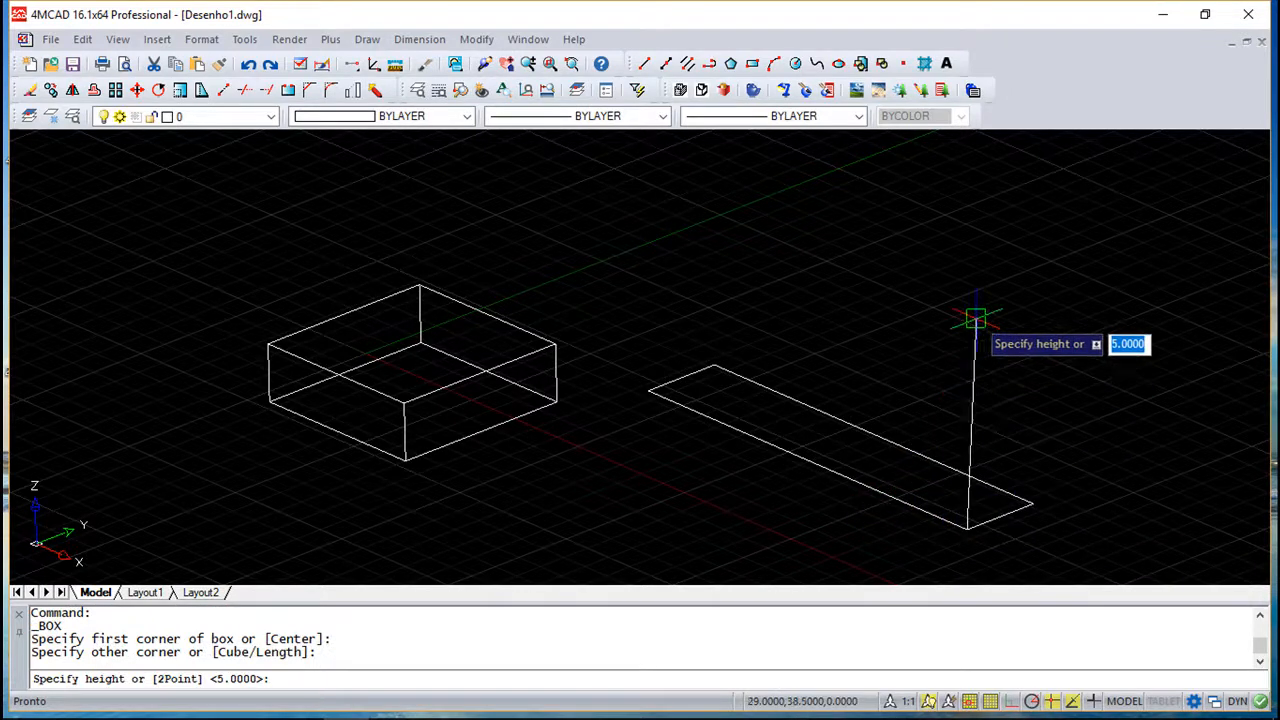
type("@")
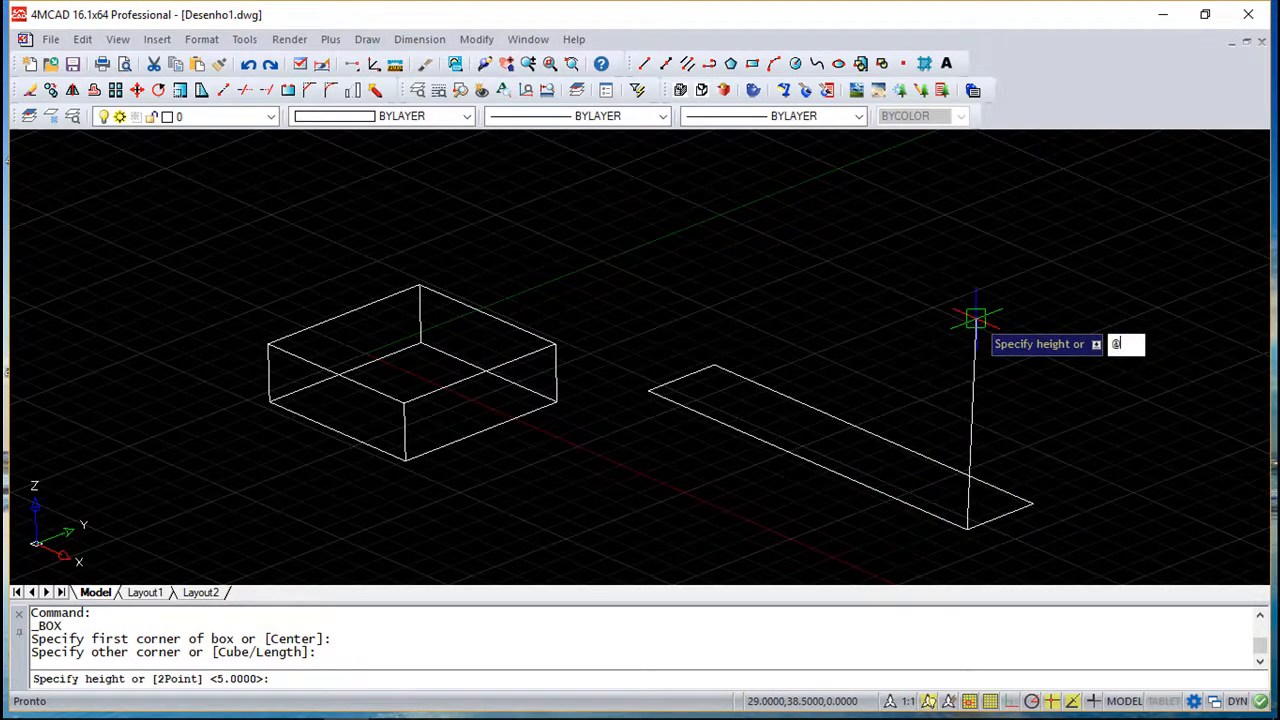
type("0,")
key("BackSpace")
key("BackSpace")
type("10")
key("Return")
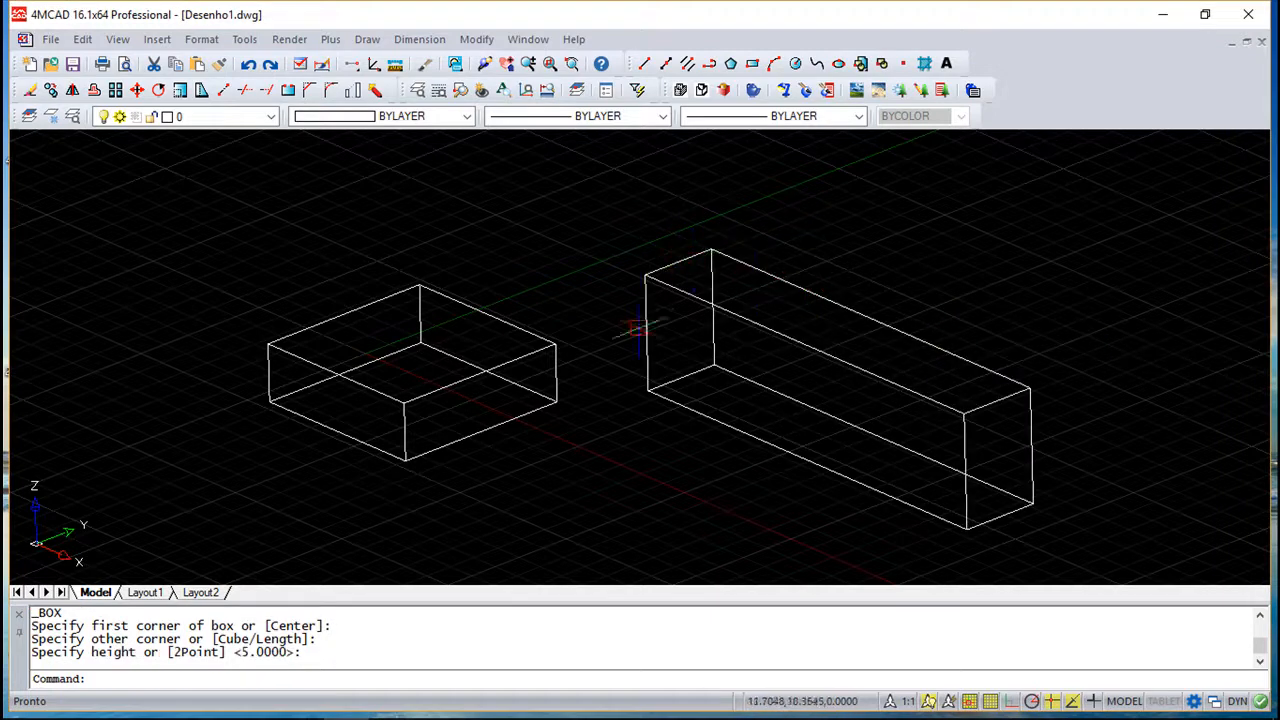
- Try to rotate the first box in 3D about an axis defined by two points
middle_click_drag(640, 335, 580, 323)
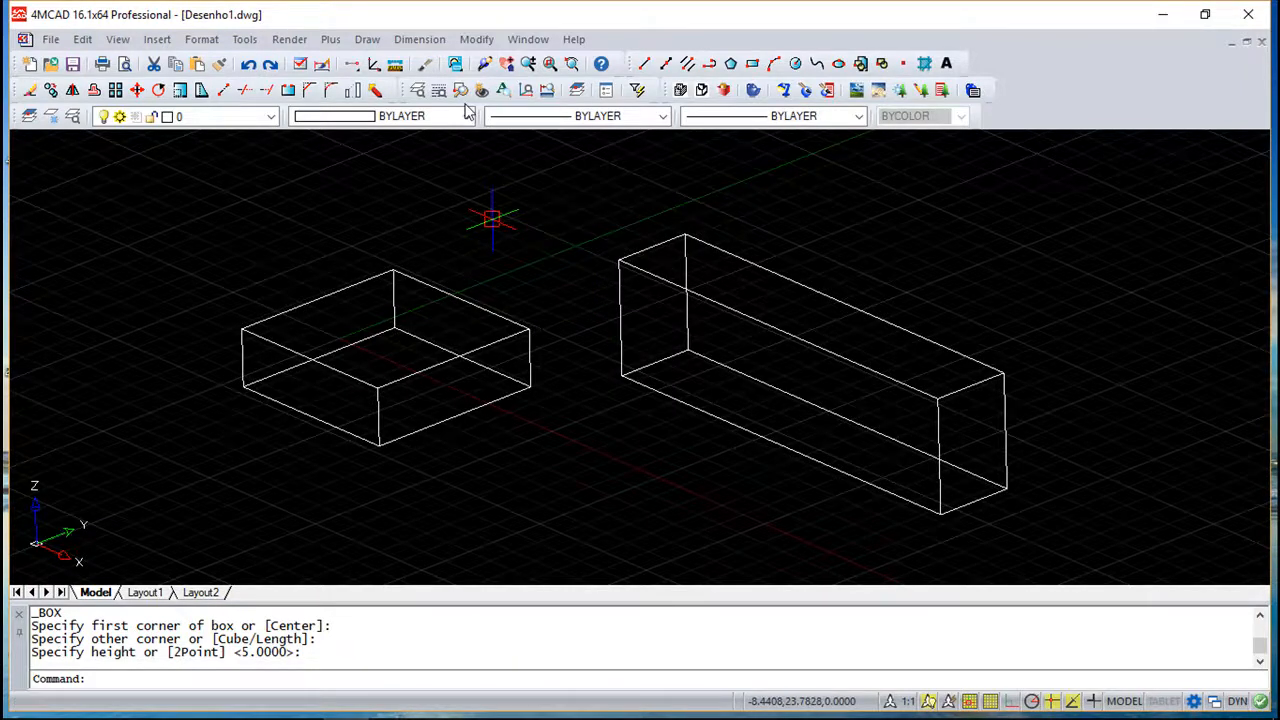
left_click(478, 40)
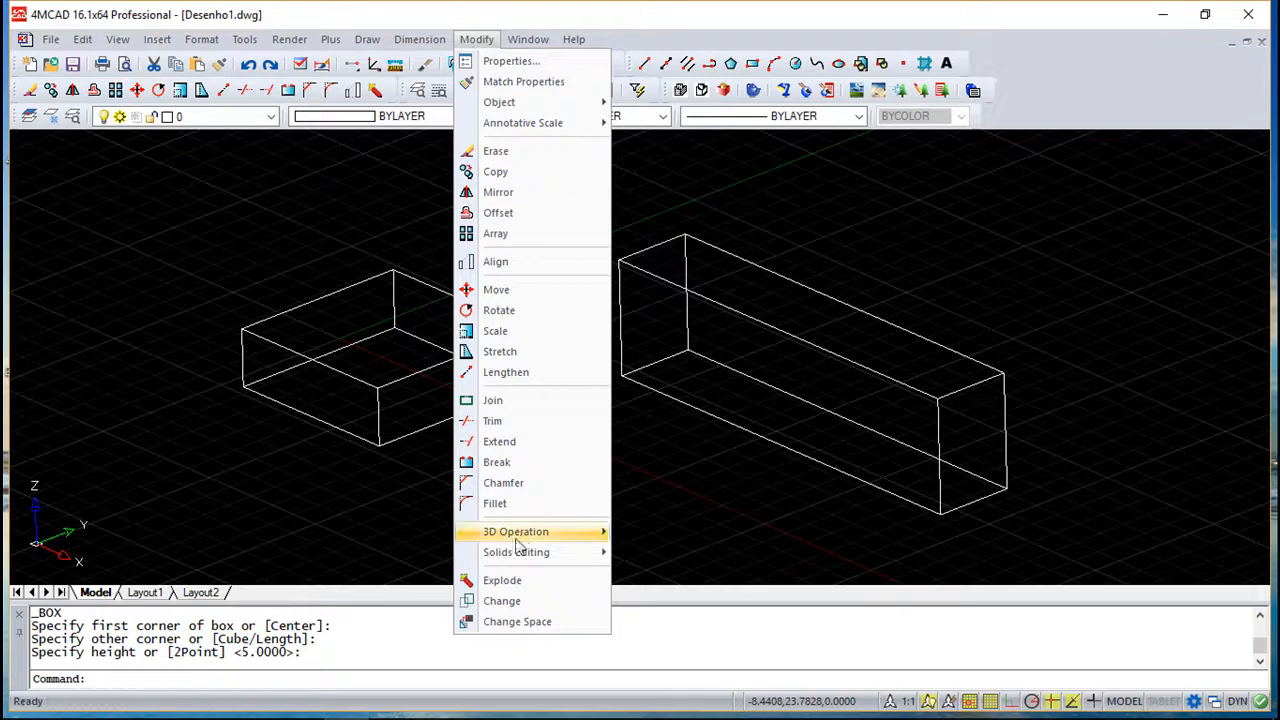
mouse_move(525, 538)
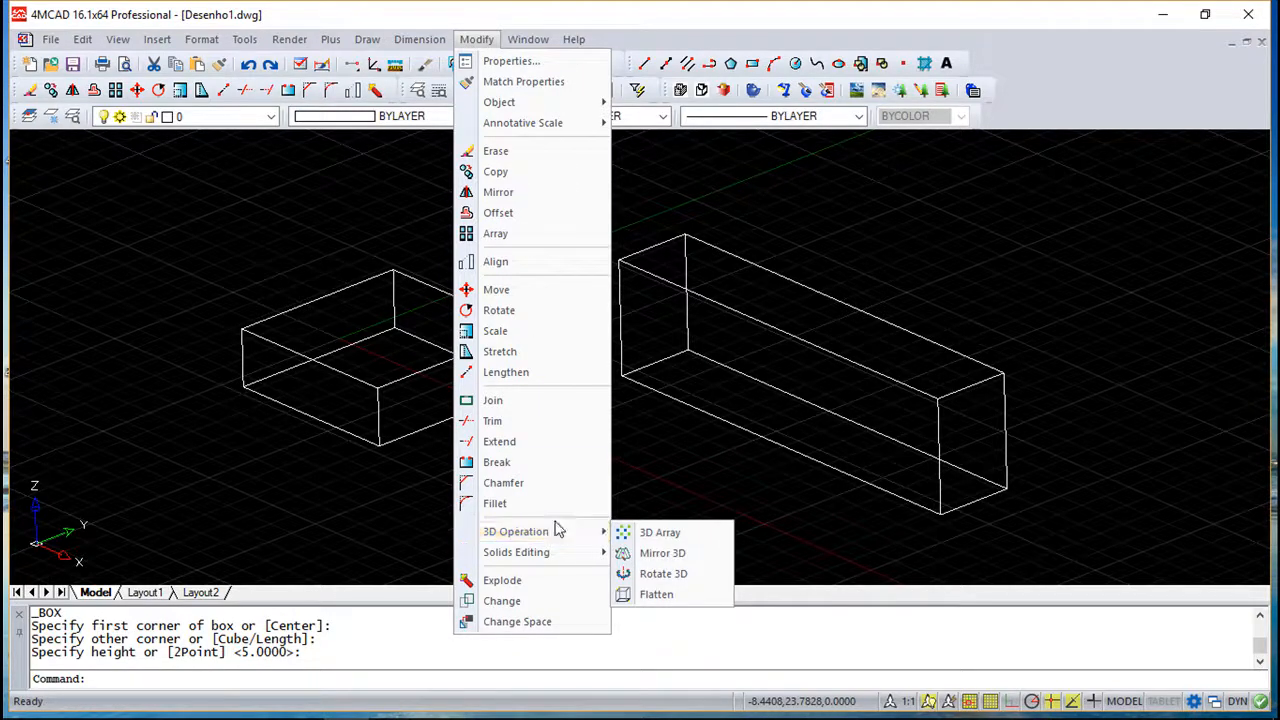
left_click(663, 574)
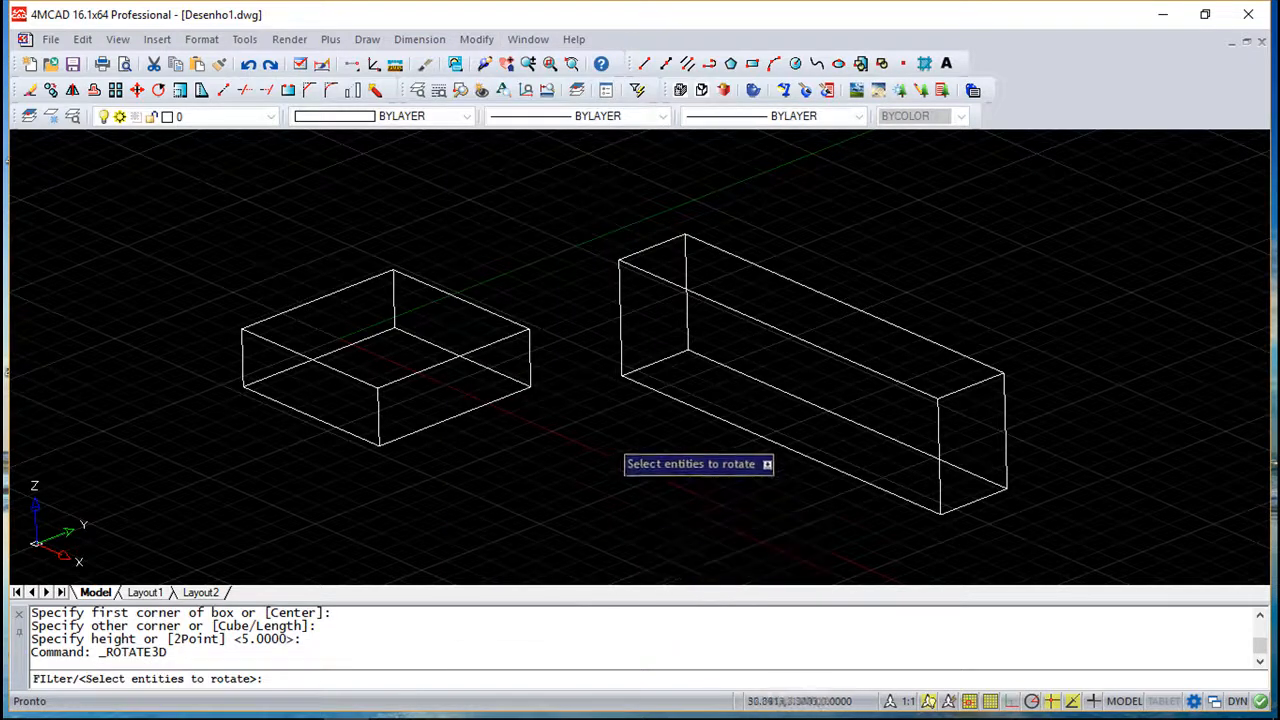
left_click(499, 401)
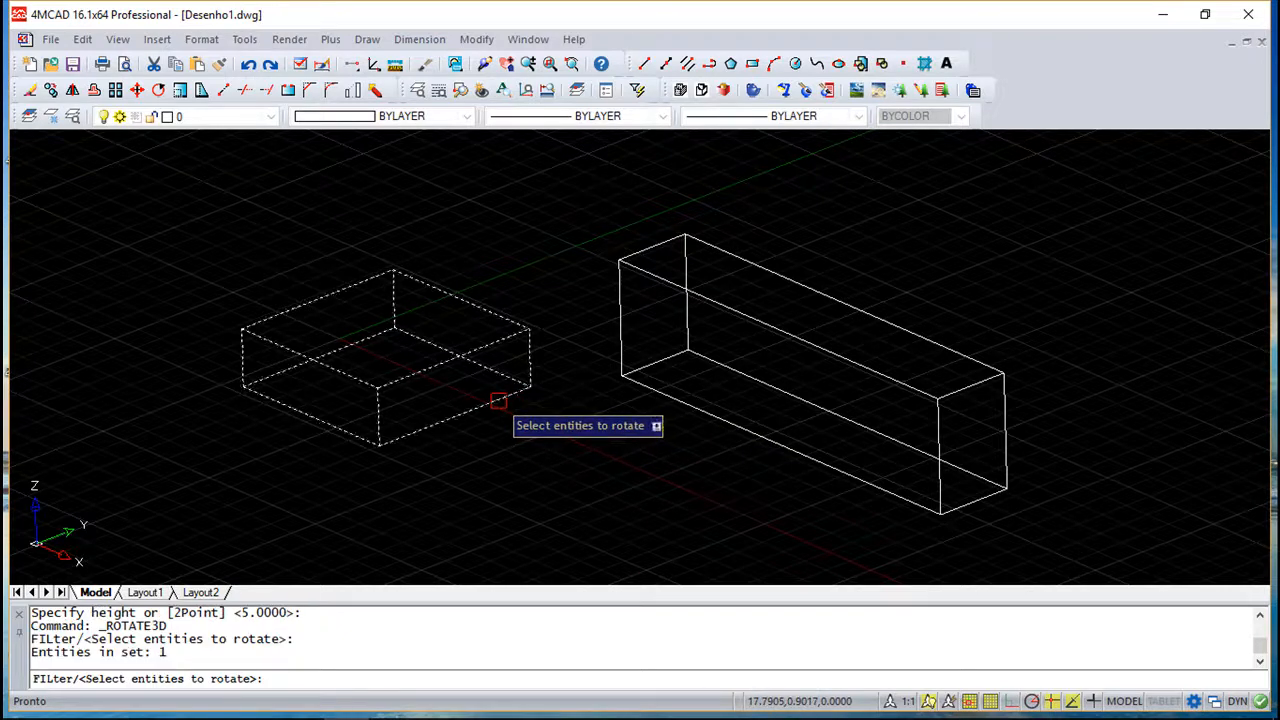
key("Return")
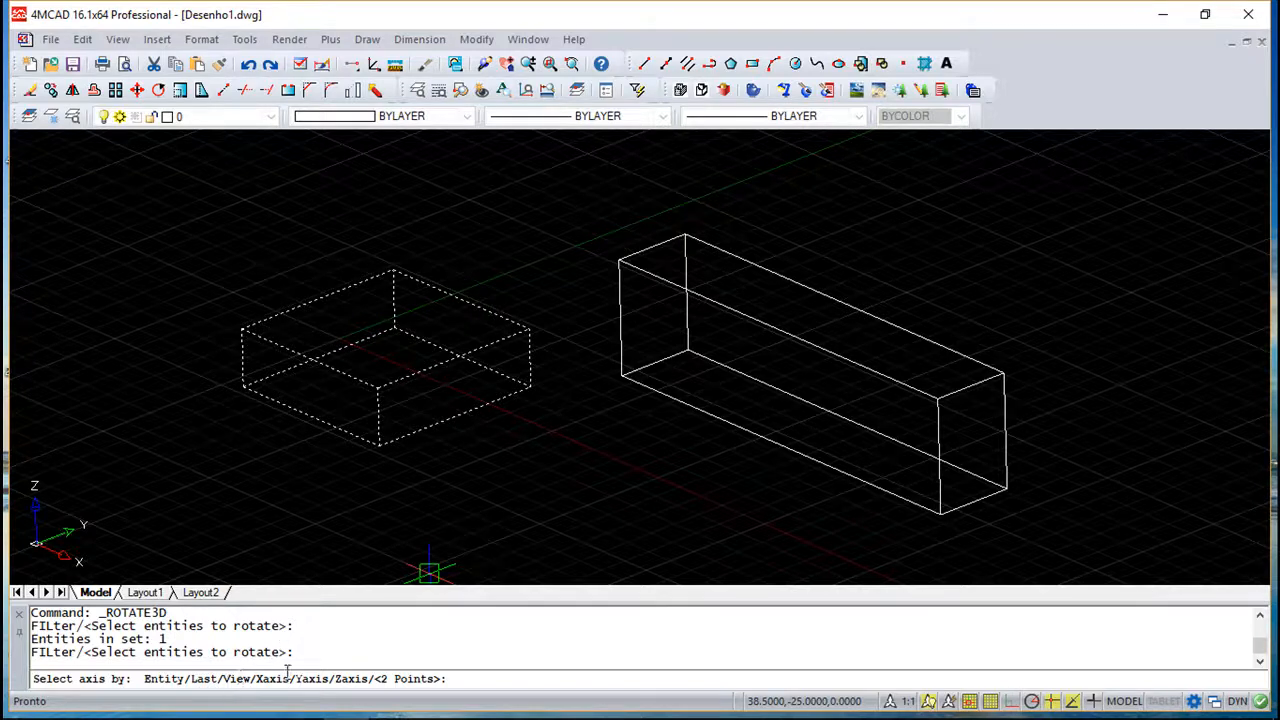
left_click(621, 376)
left_click(521, 484)
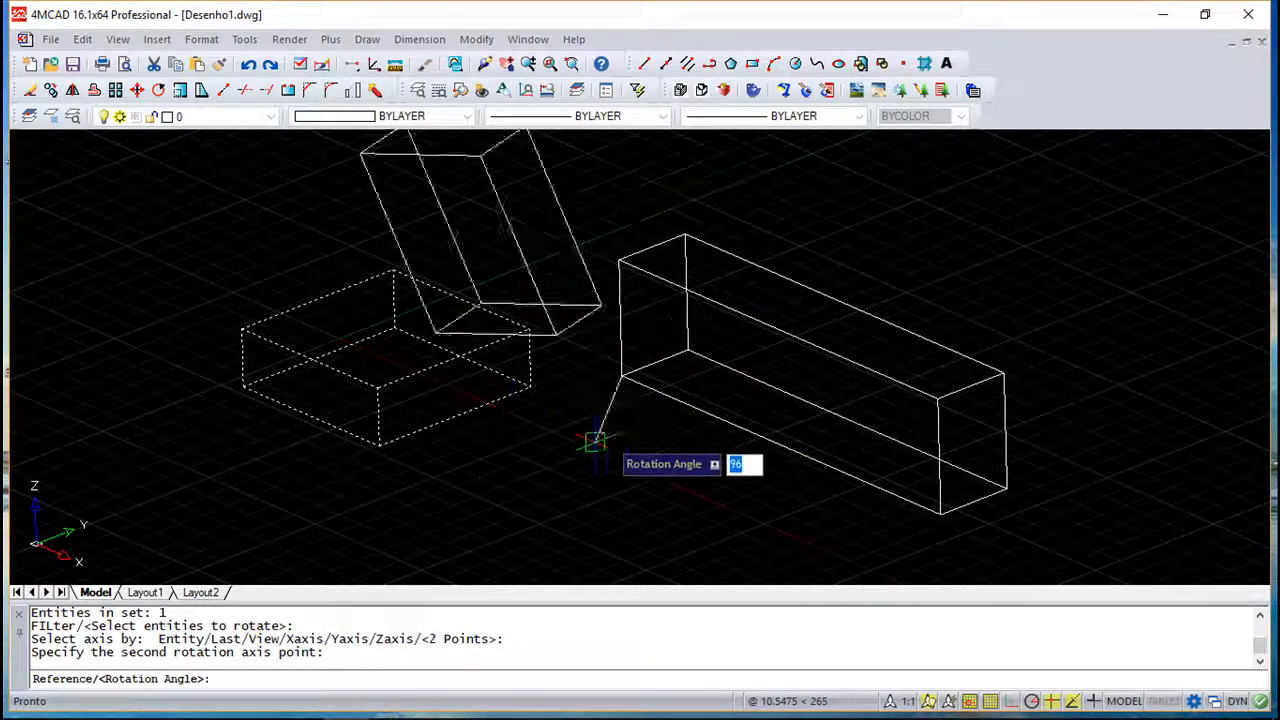
key("Escape")
key("Escape")
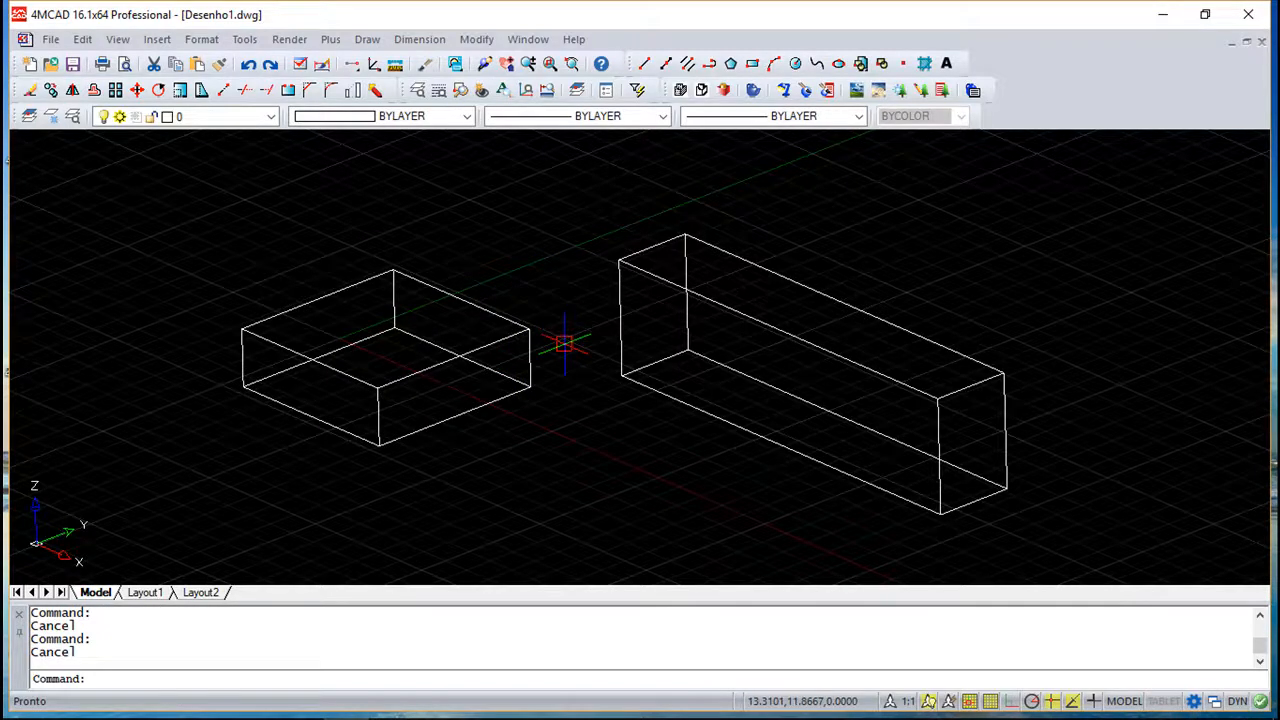
- Try to rotate the first box around a rotation point in the plane
left_click(476, 39)
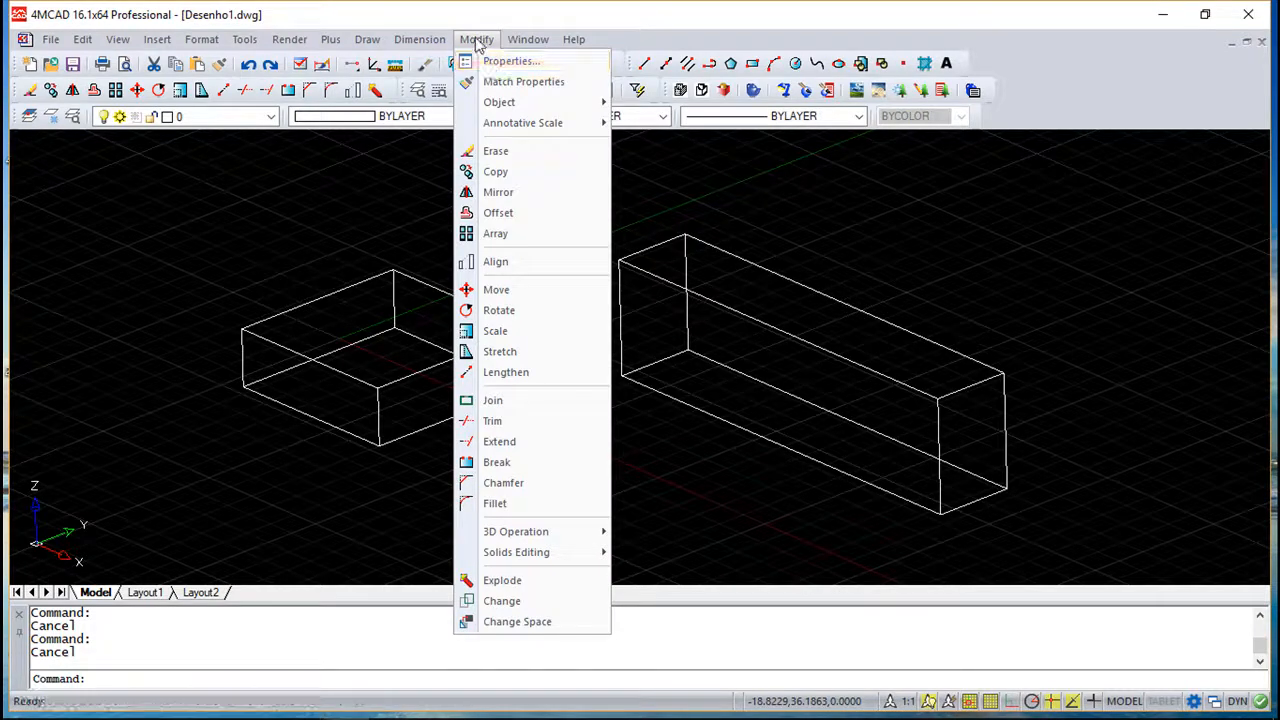
left_click(493, 312)
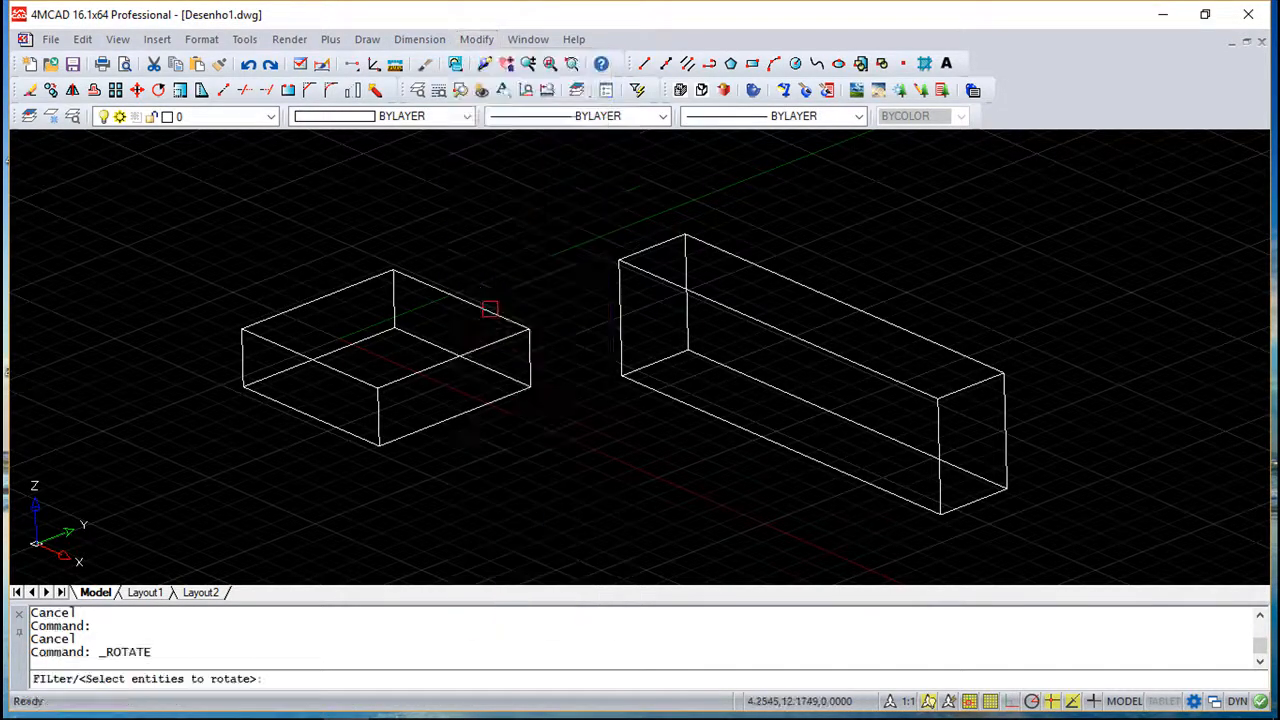
left_click(447, 417)
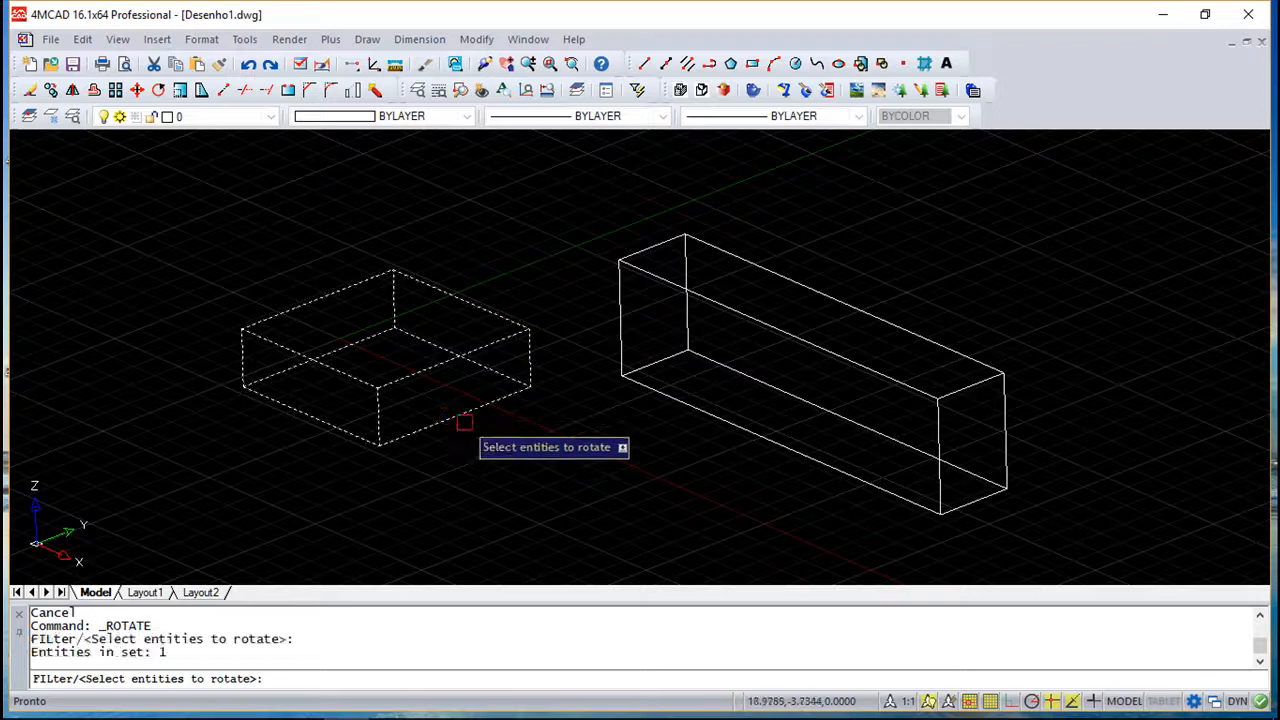
key("Return")
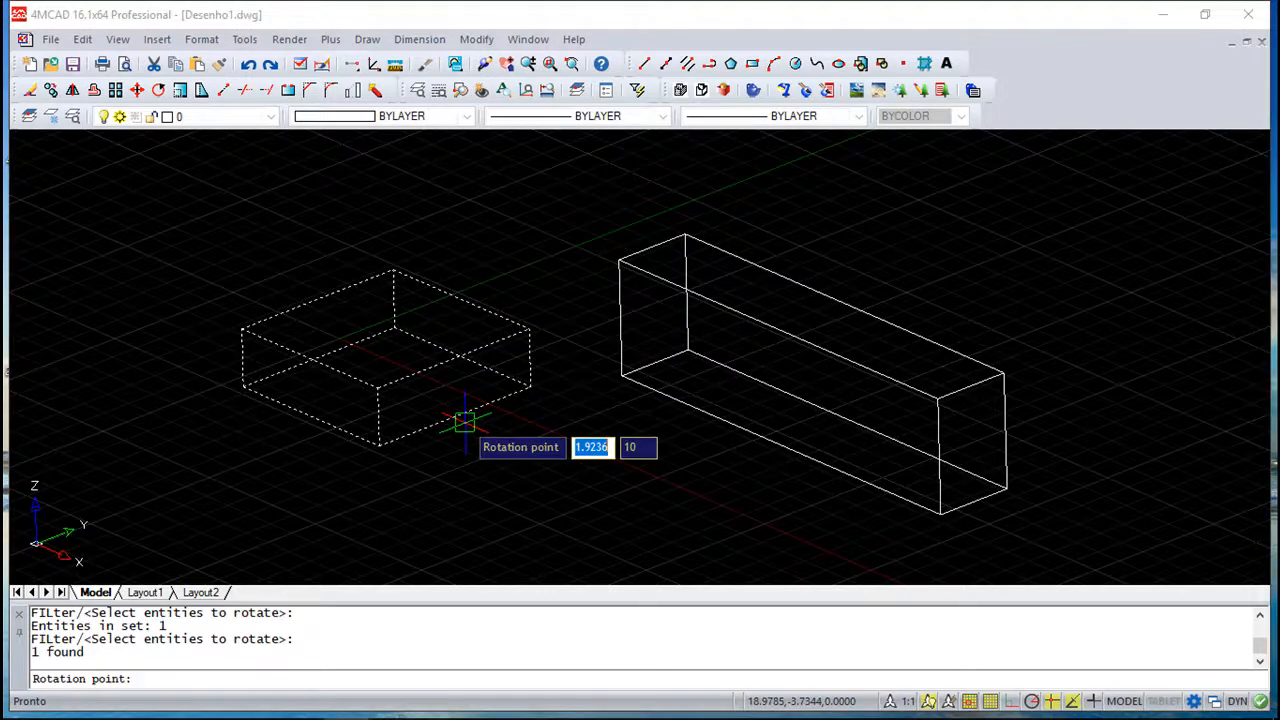
left_click(589, 416)
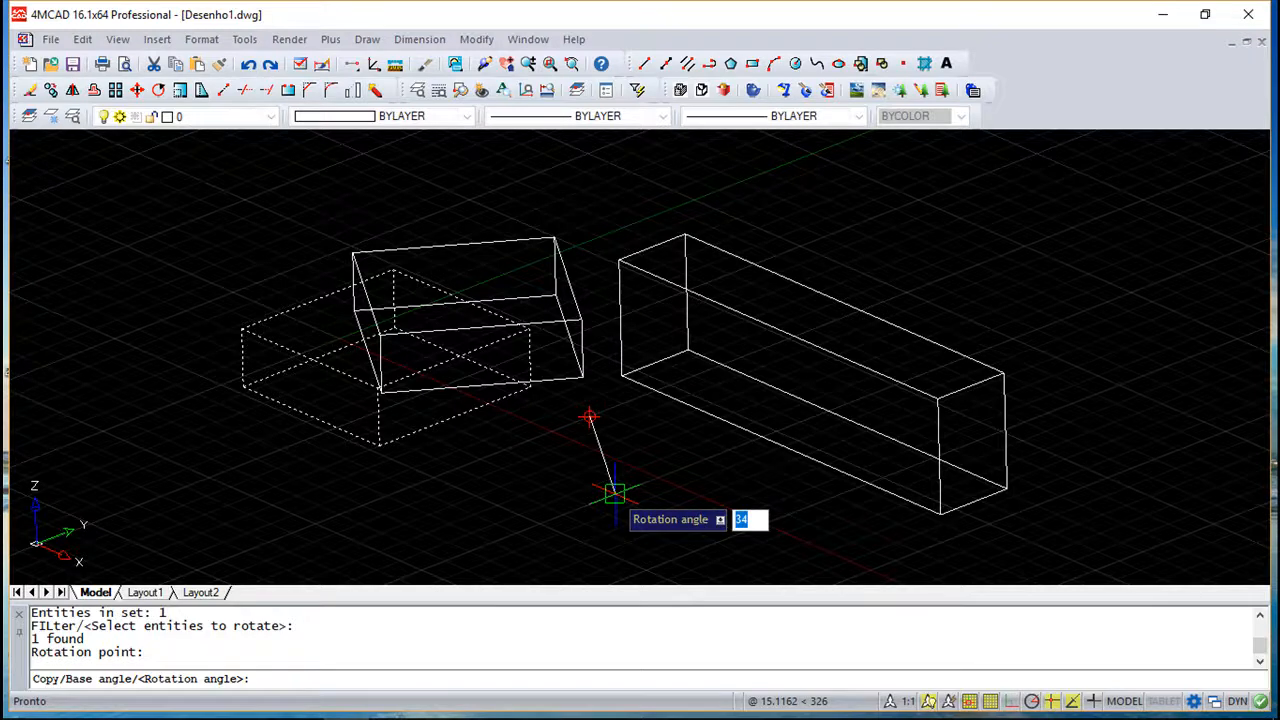
key("Escape")
key("Escape")
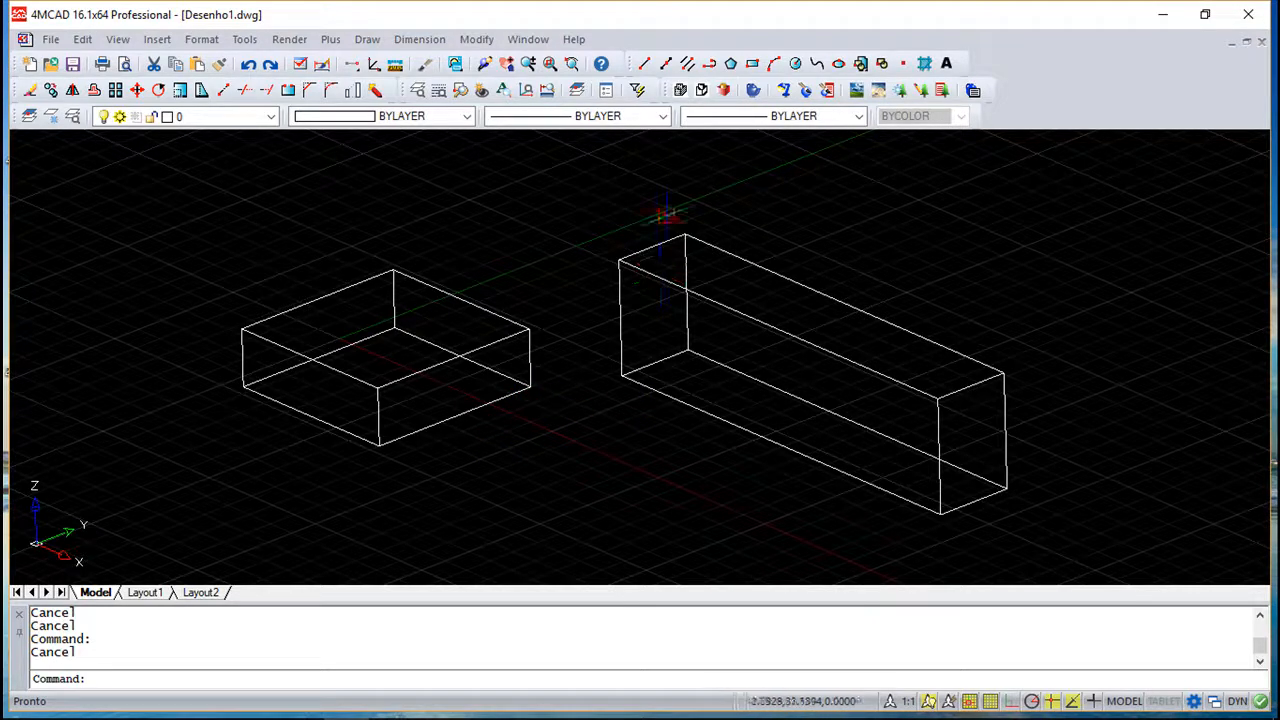
- Draw a single line segment in front of the long box
left_click(644, 63)
left_click(615, 421)
left_click(577, 525)
key("Return")
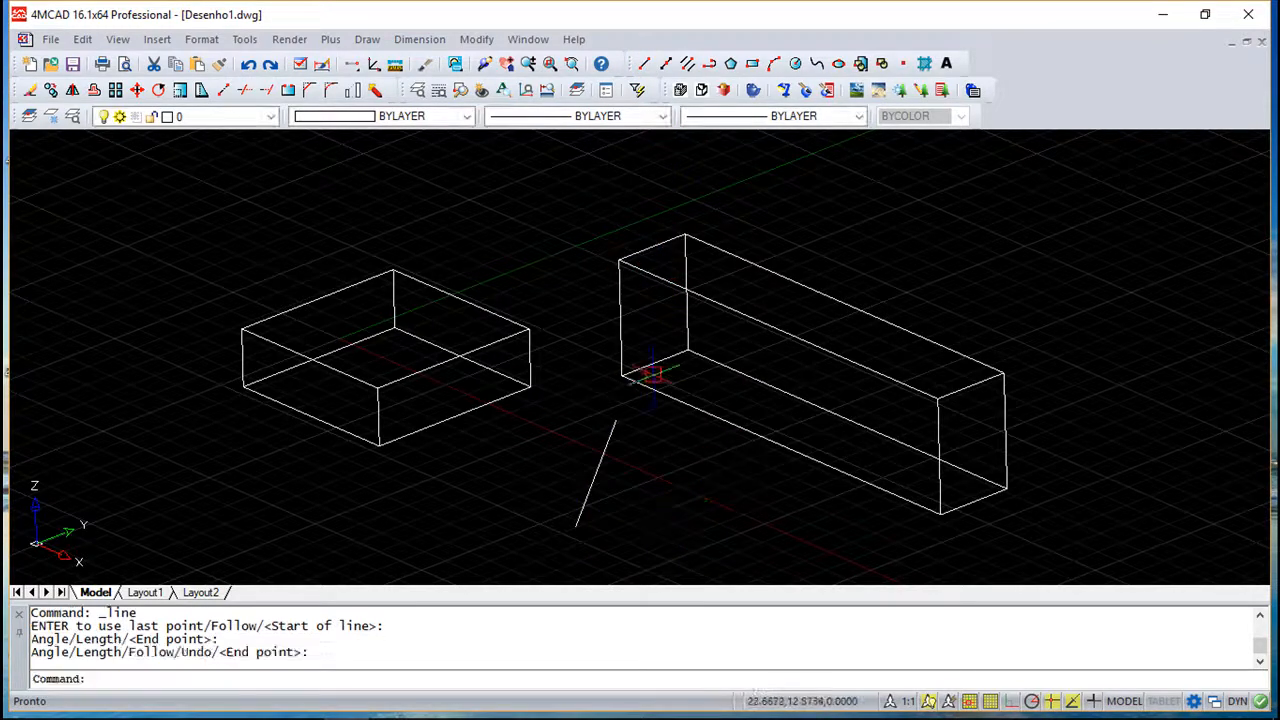
mouse_move(667, 452)
middle_mouse_down("shift")
mouse_move(671, 409)
mouse_move(666, 446)
mouse_move(680, 449)
mouse_move(667, 450)
middle_mouse_up("shift")
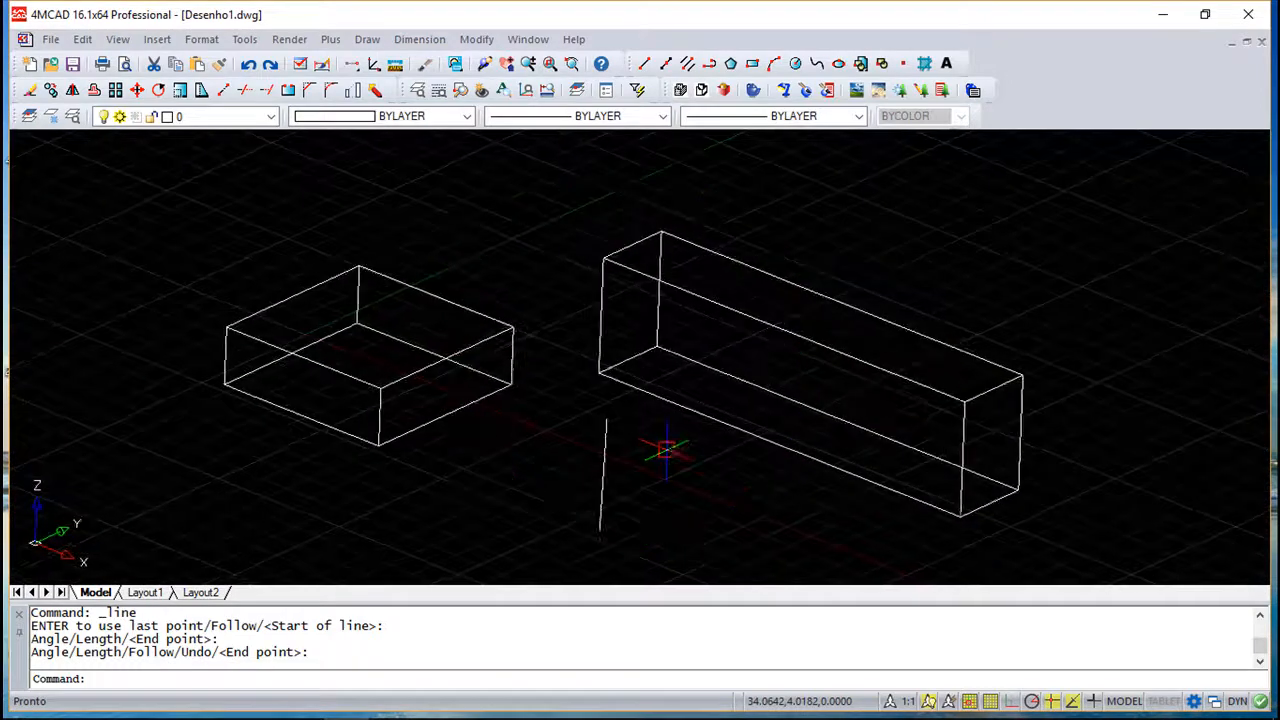
key("Escape")
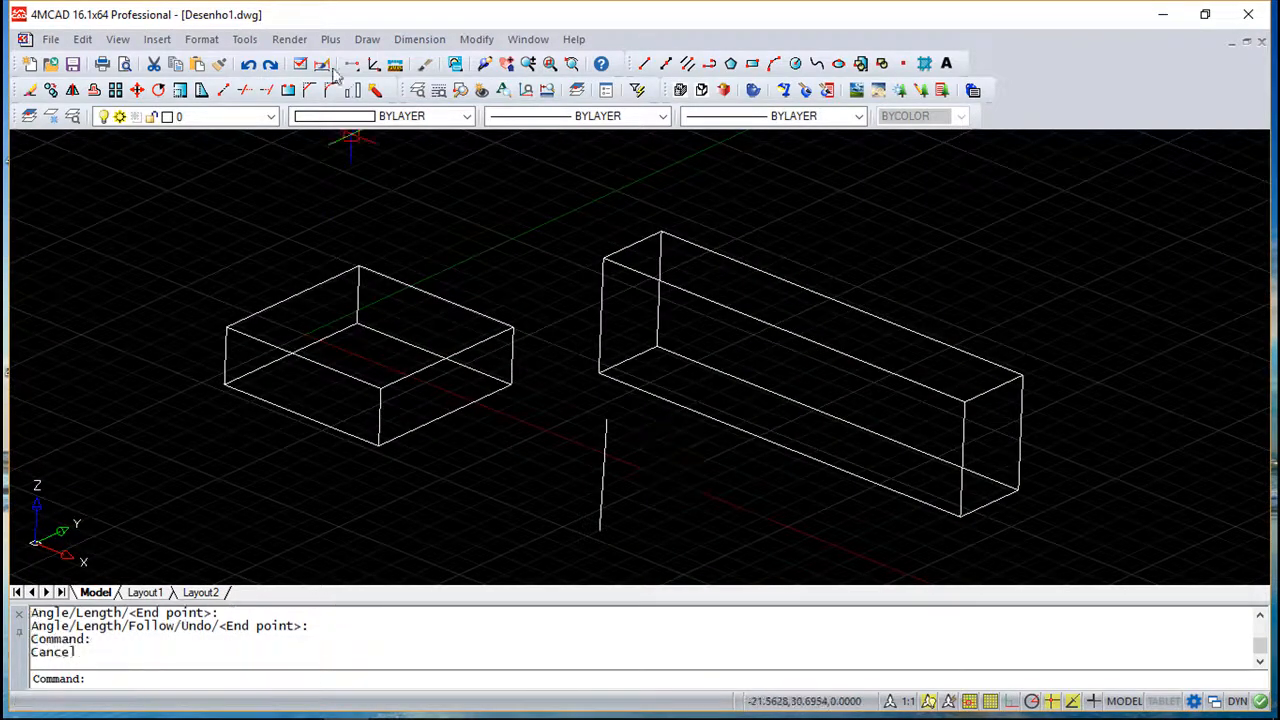
- Create a polar 3D array of the first box with 5 items over 360 degrees, rotating copies, around an axis along the line
left_click(466, 40)
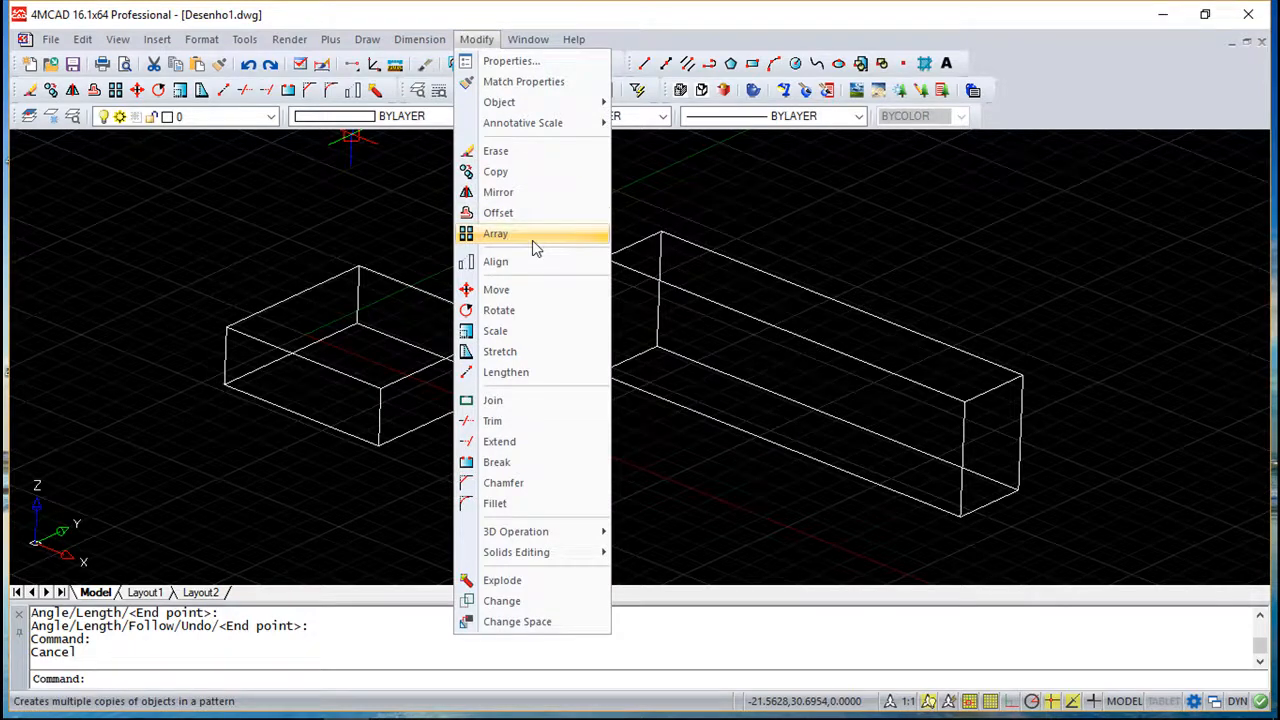
mouse_move(556, 538)
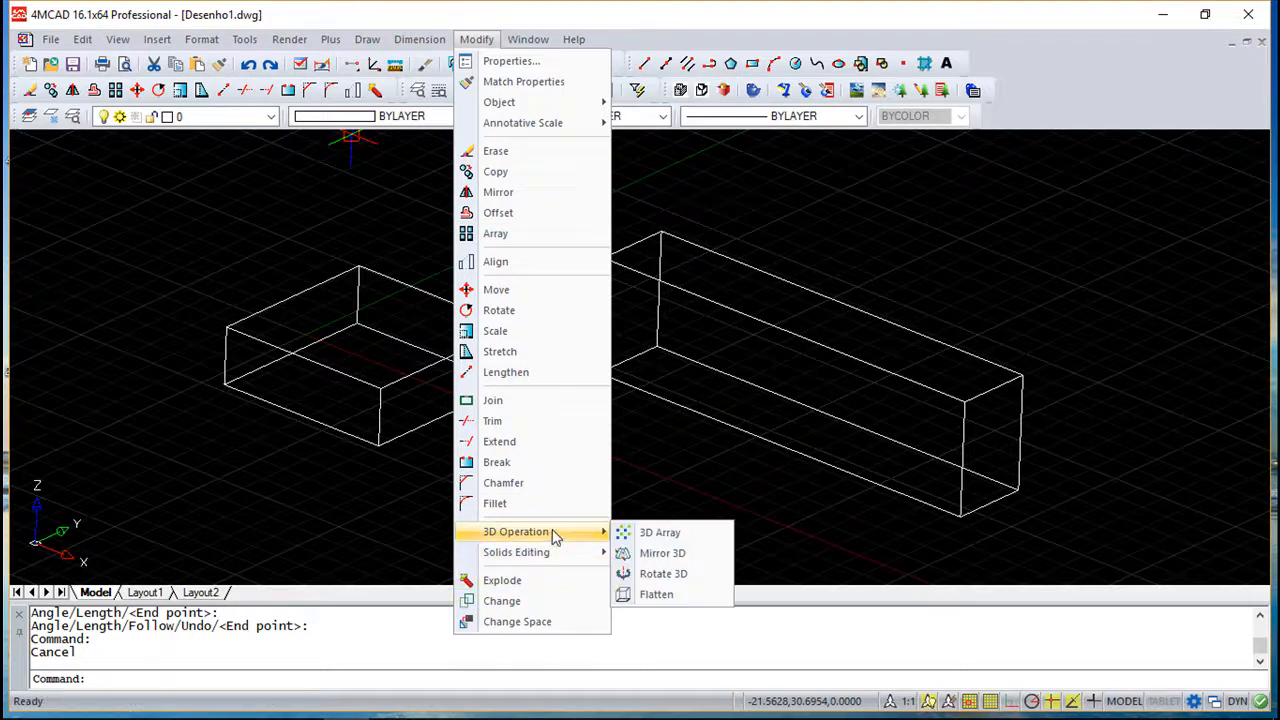
left_click(662, 535)
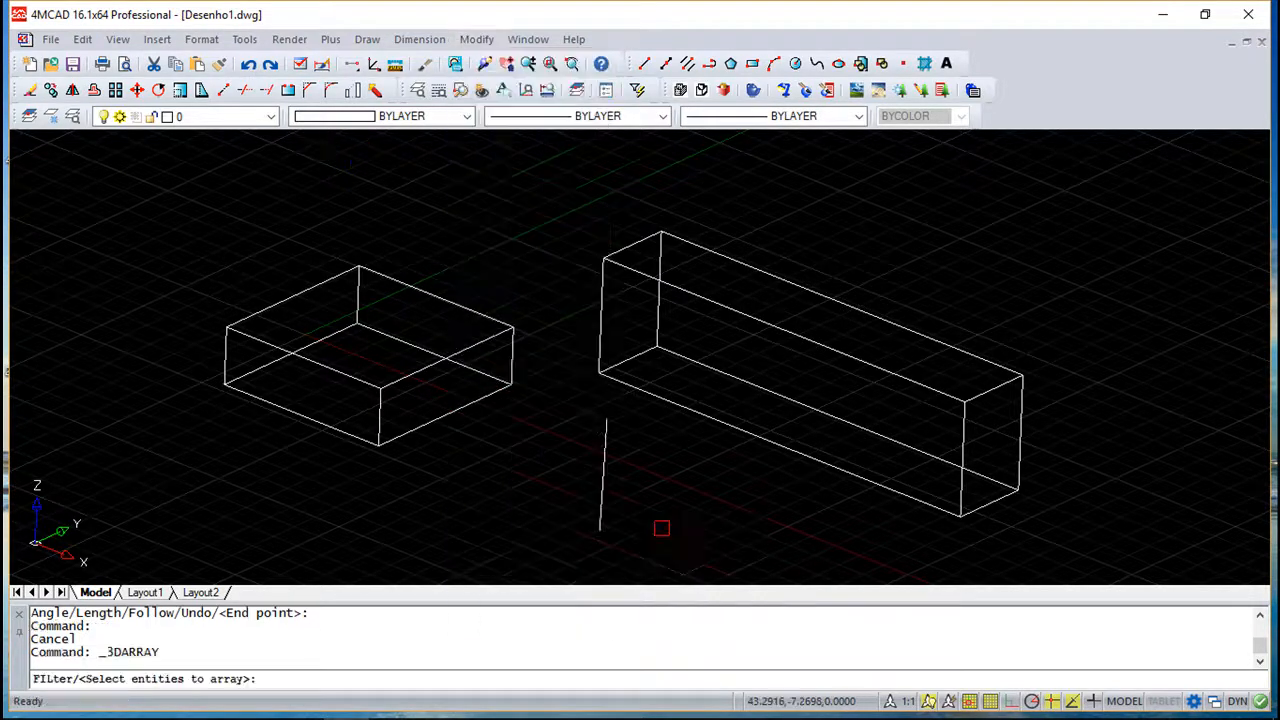
left_click(471, 401)
key("Return")
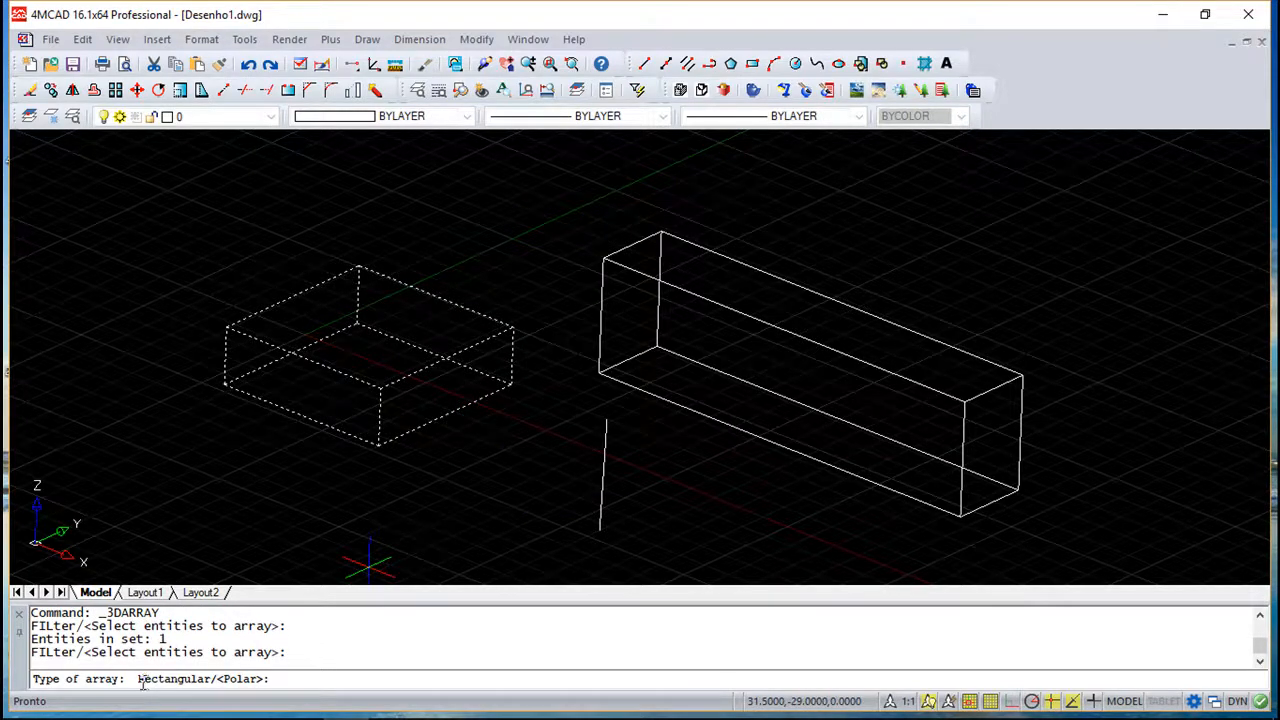
type("p")
key("Return")
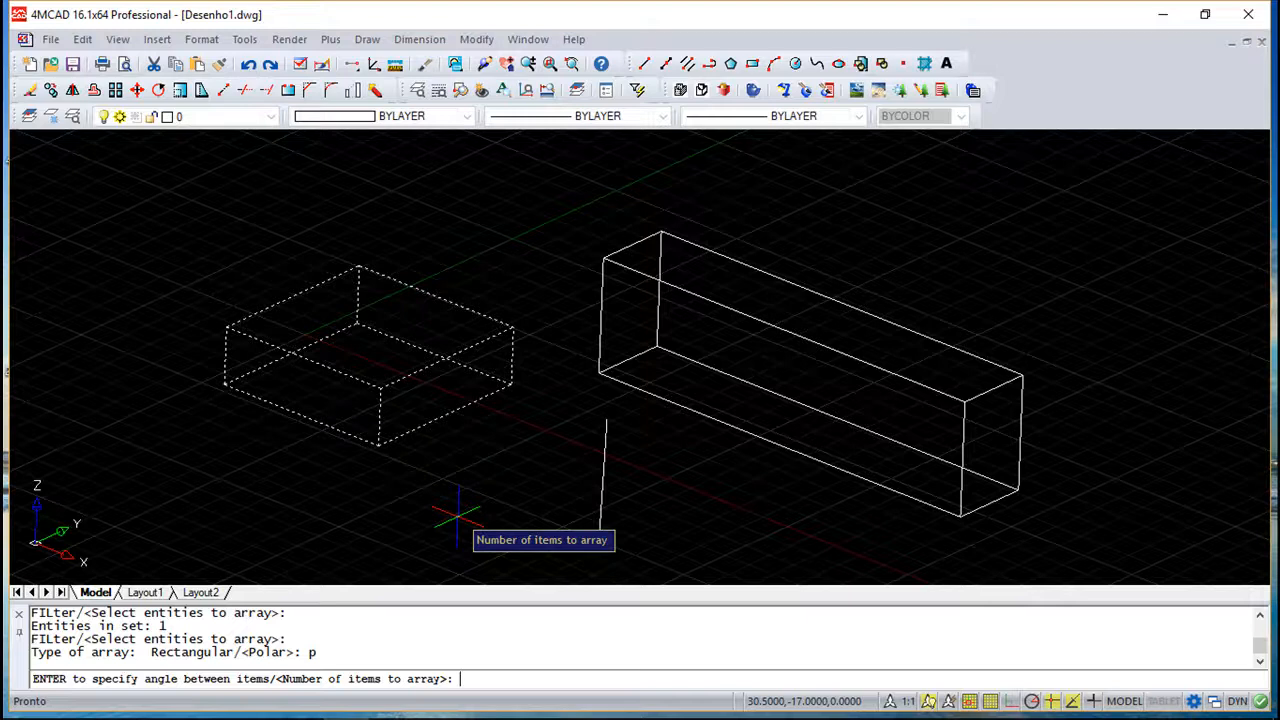
key("Return")
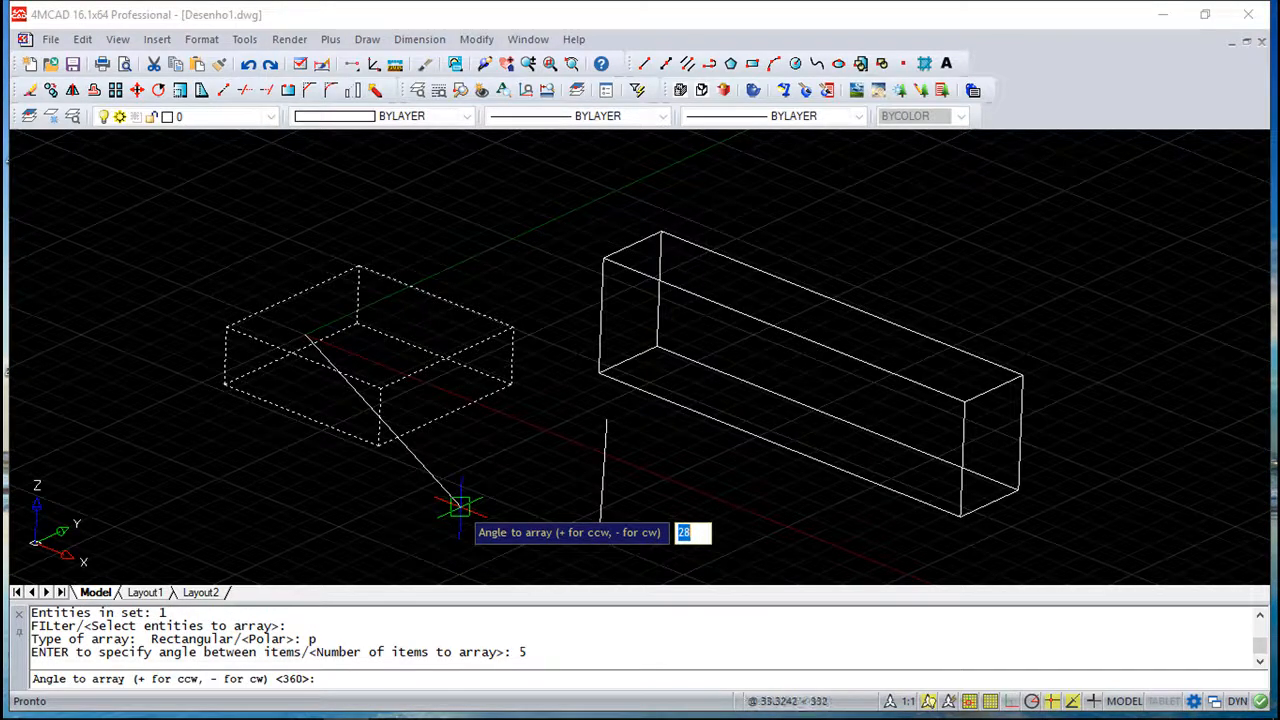
key("Return")
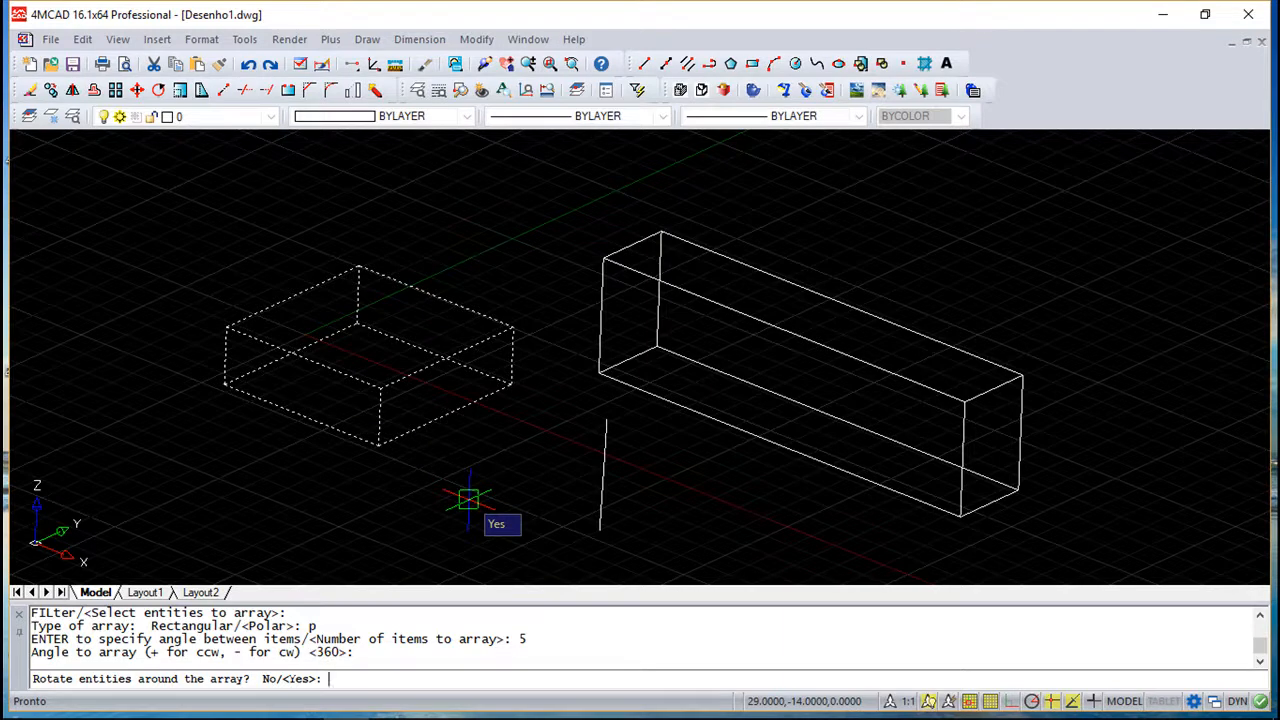
key("Return")
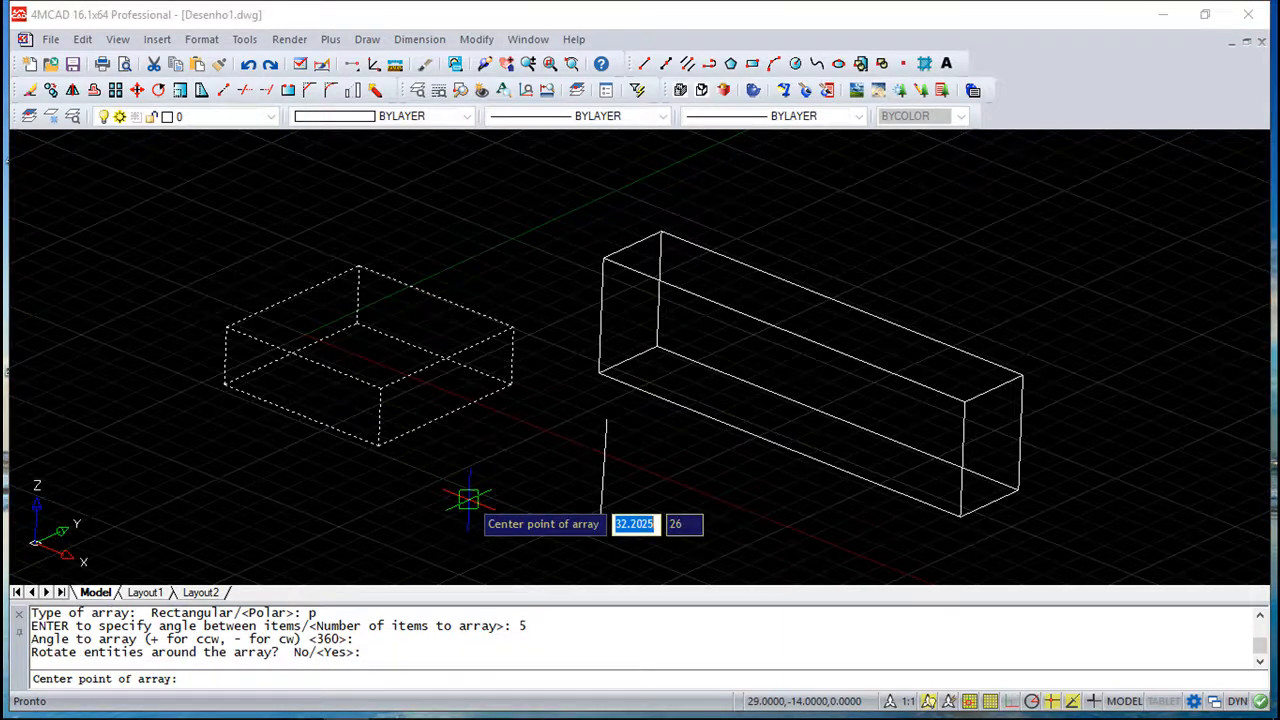
left_click(606, 418)
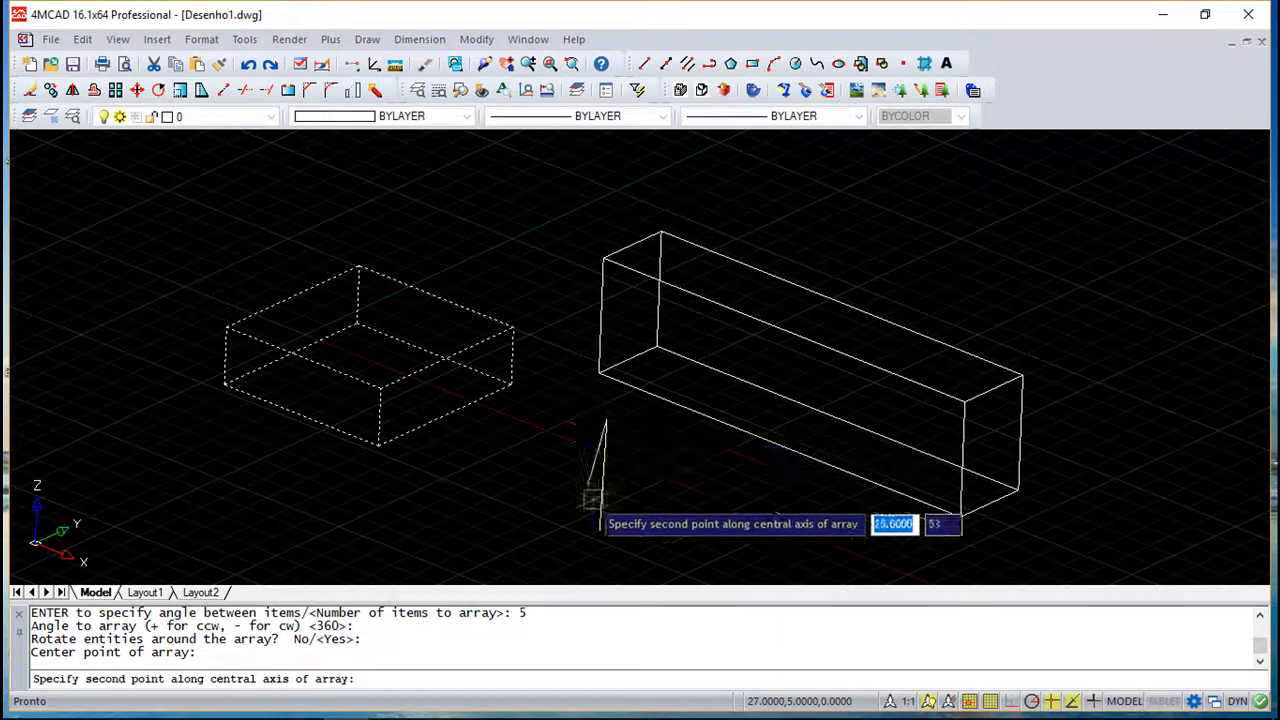
left_click(598, 530)
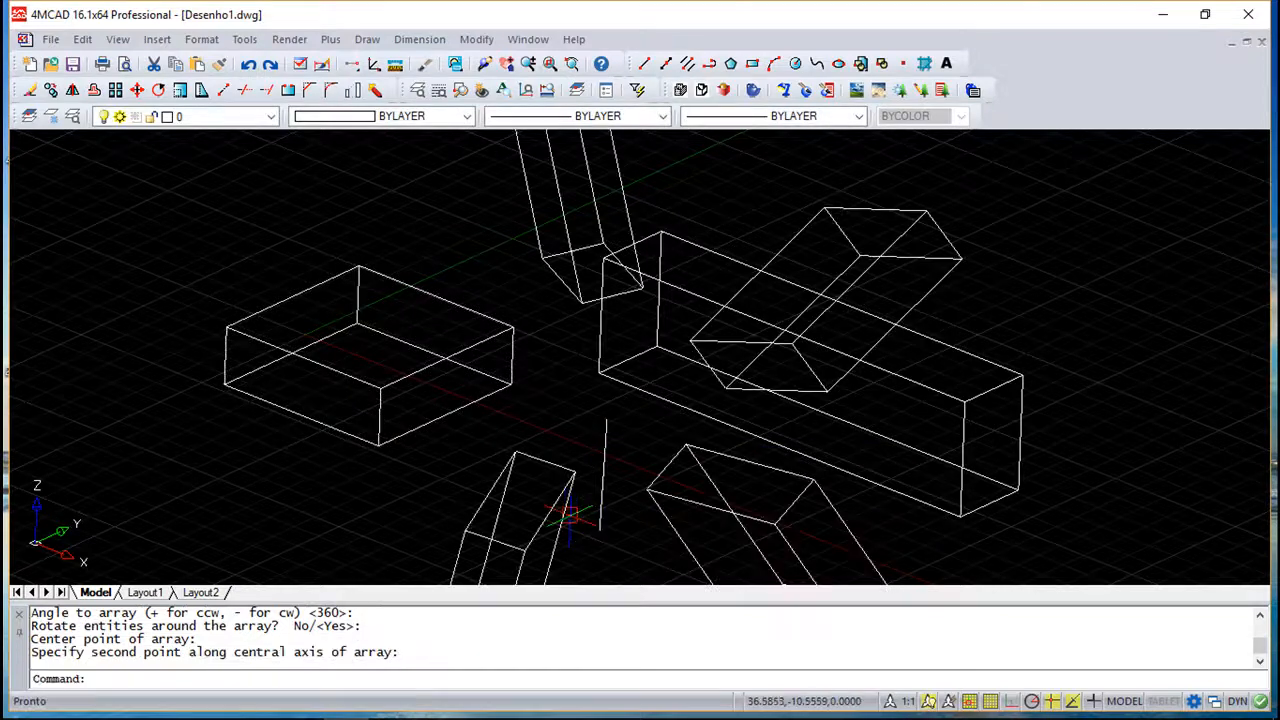
- Undo the polar 3D array
middle_click_drag(506, 467, 491, 454, "shift")
left_click_drag(391, 461, 508, 464)
key("Escape")
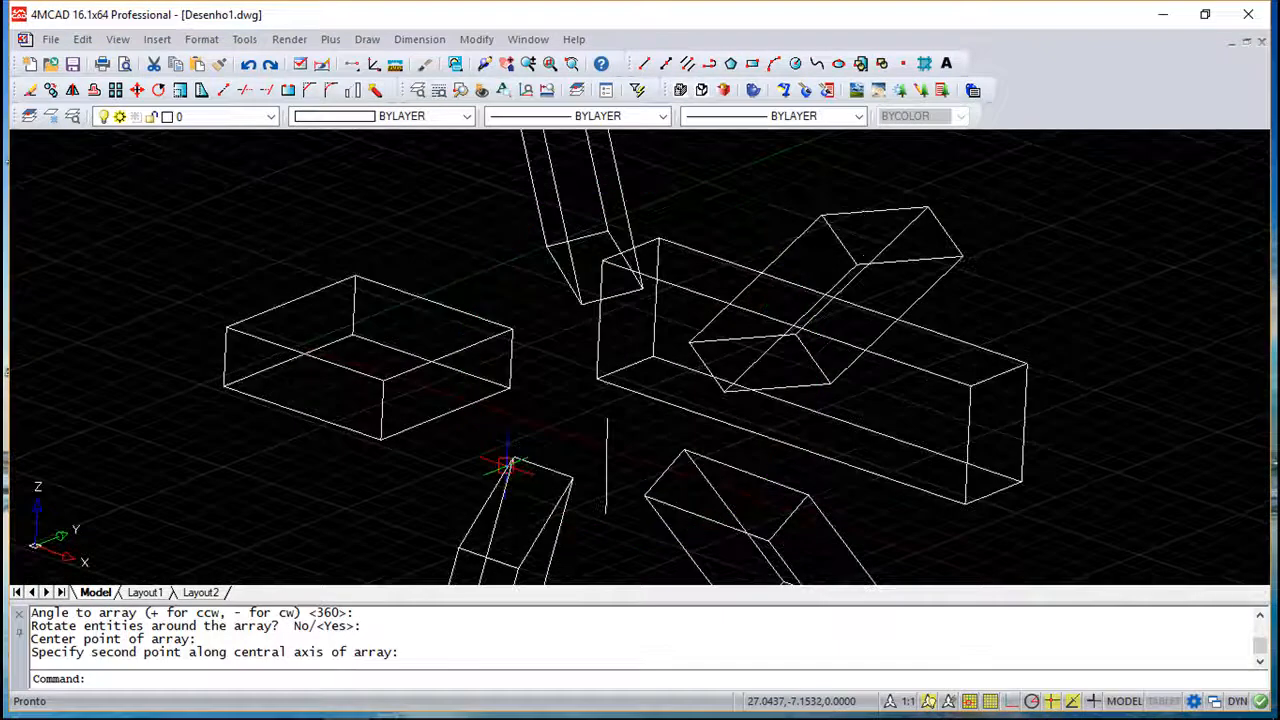
left_click(249, 66)
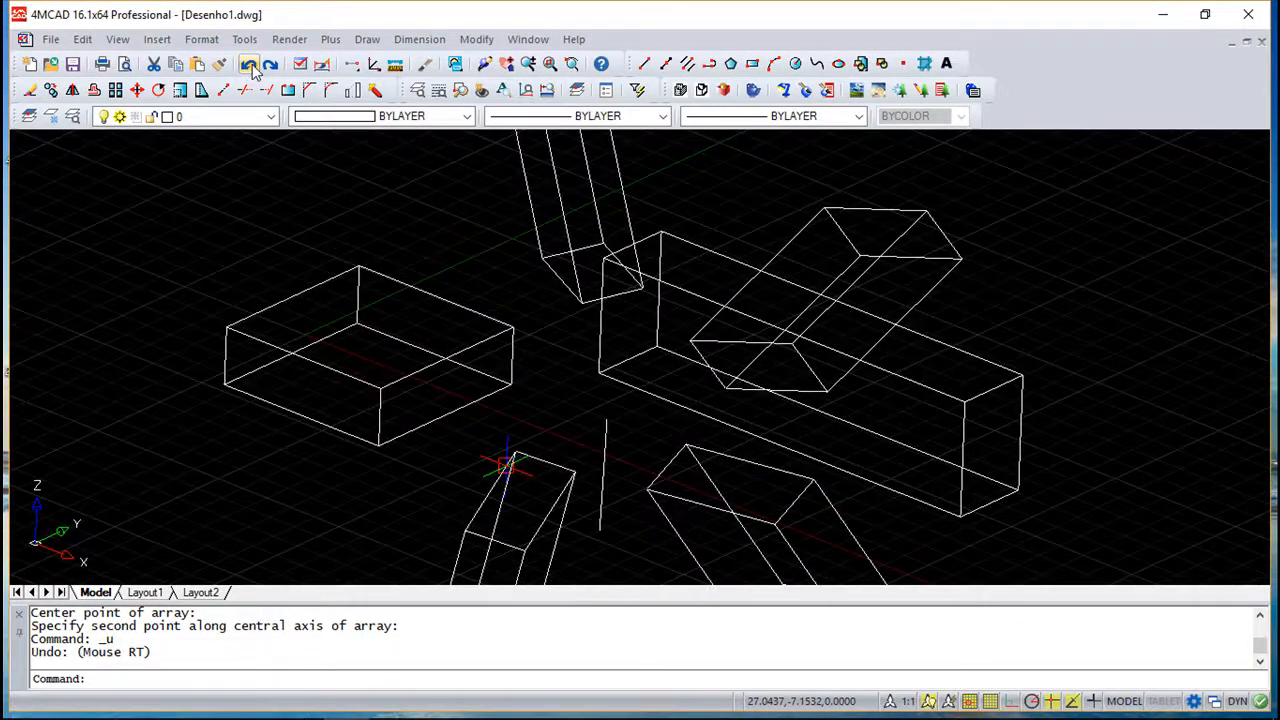
left_click(249, 66)
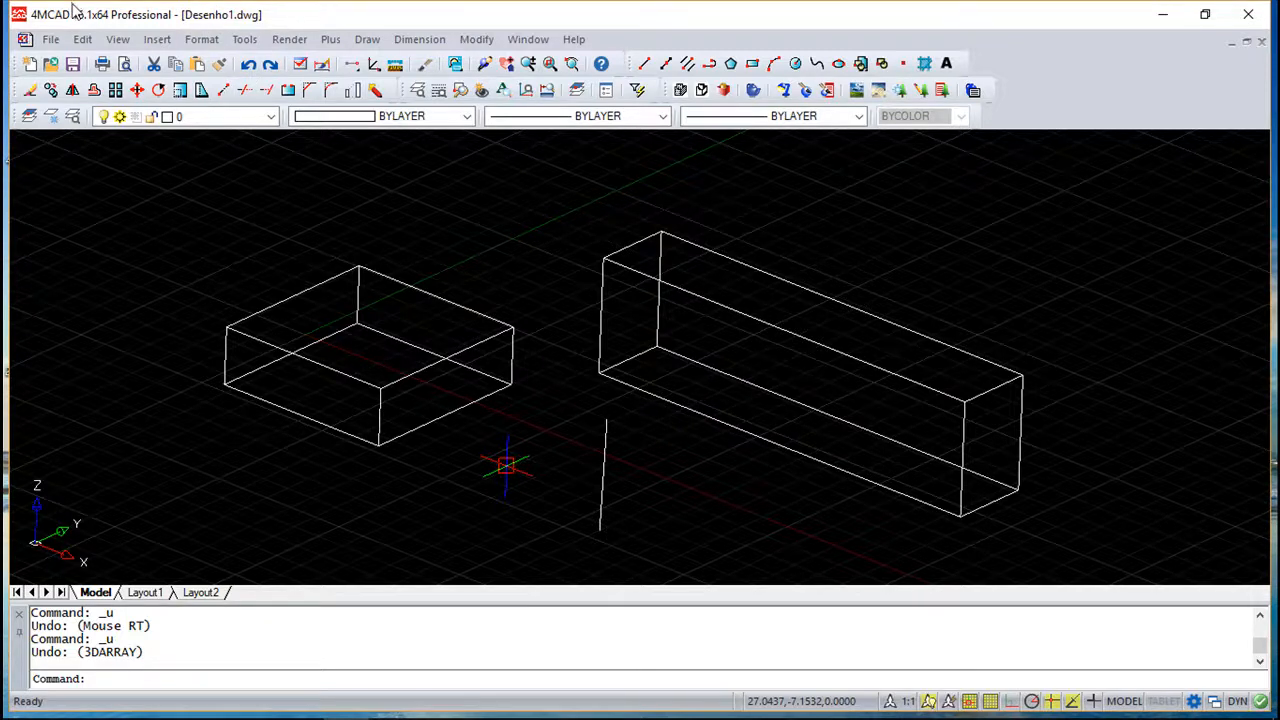
key("Escape")
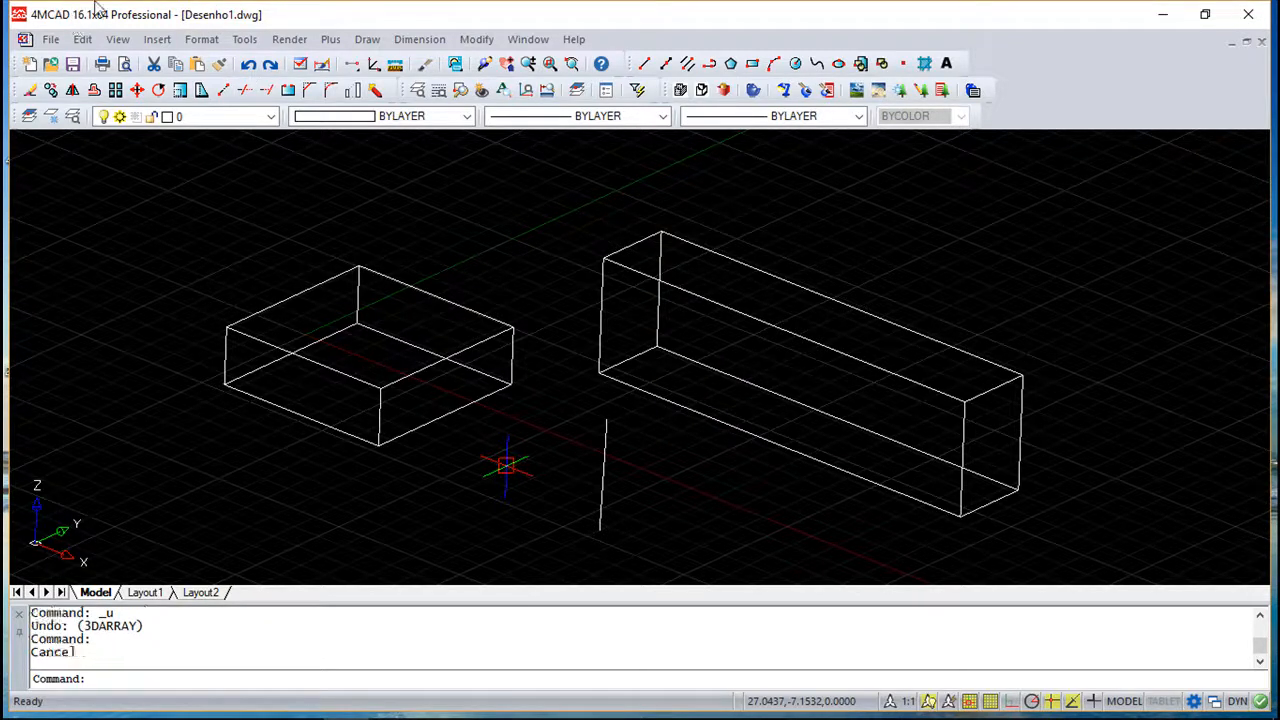
- Create a rectangular 3D array of the first box with 3 rows, 3 columns and 3 levels, all spaced 20 apart
left_click(474, 40)
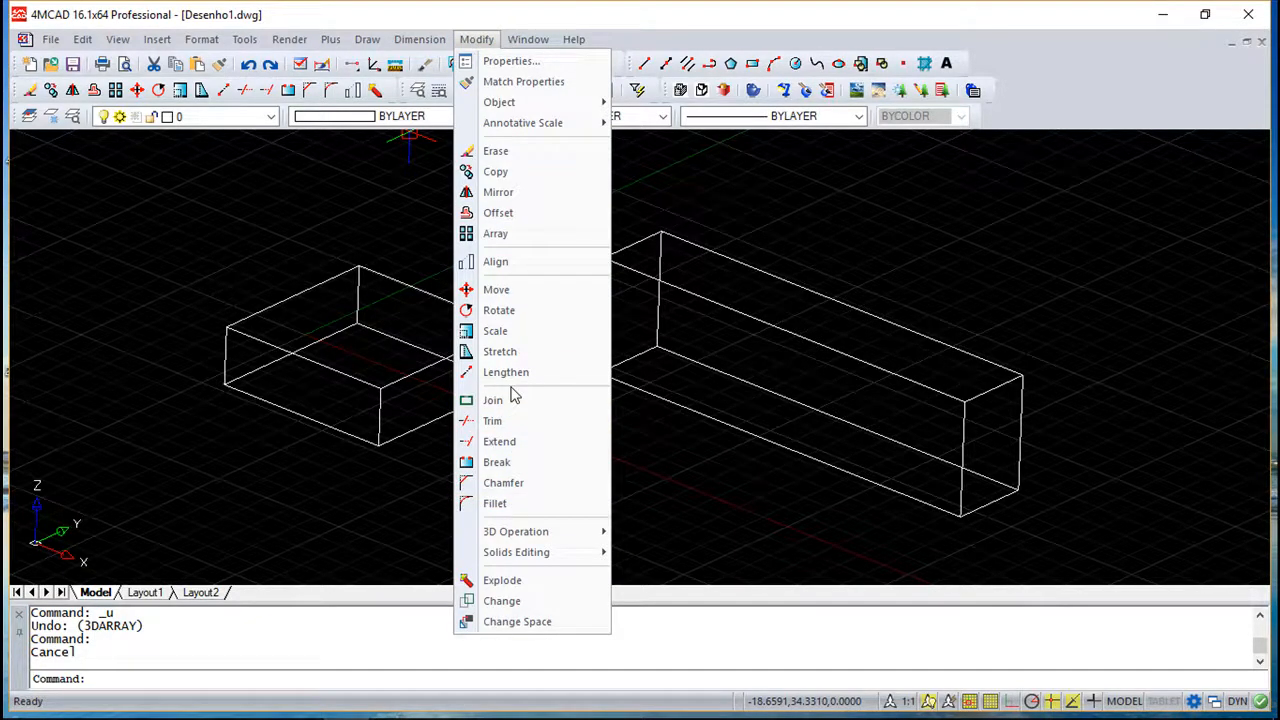
mouse_move(533, 538)
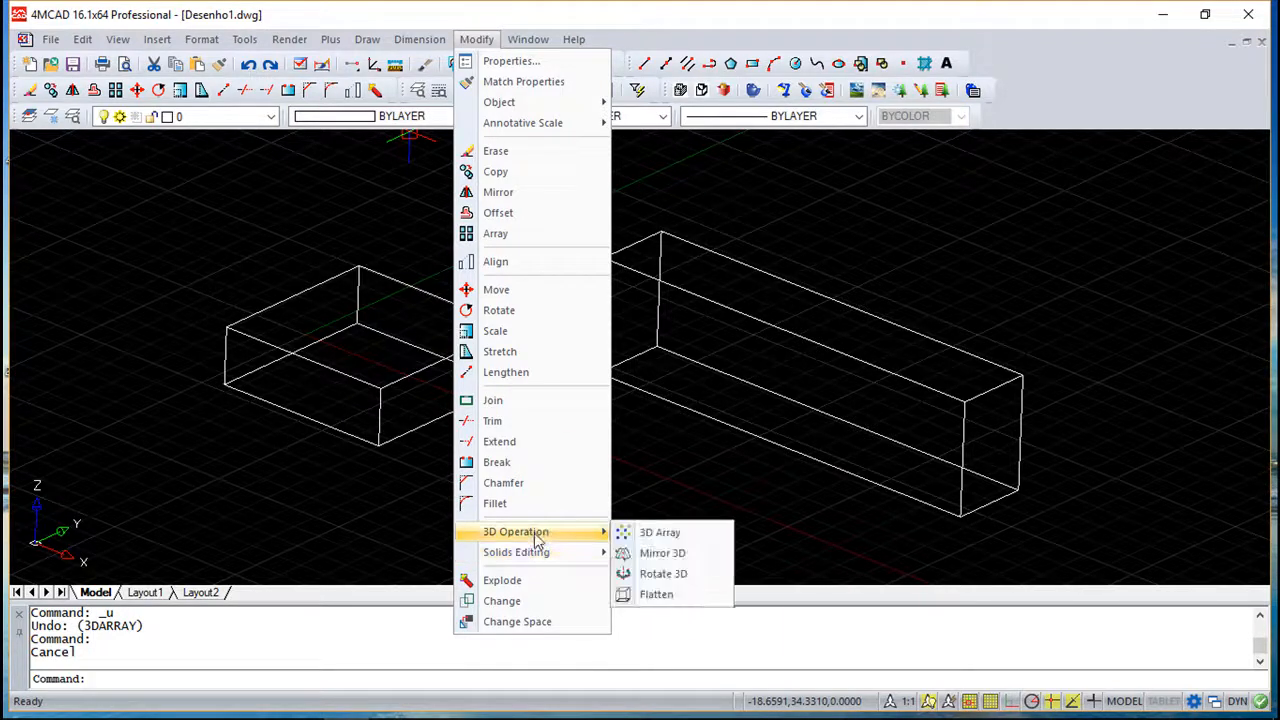
left_click(668, 534)
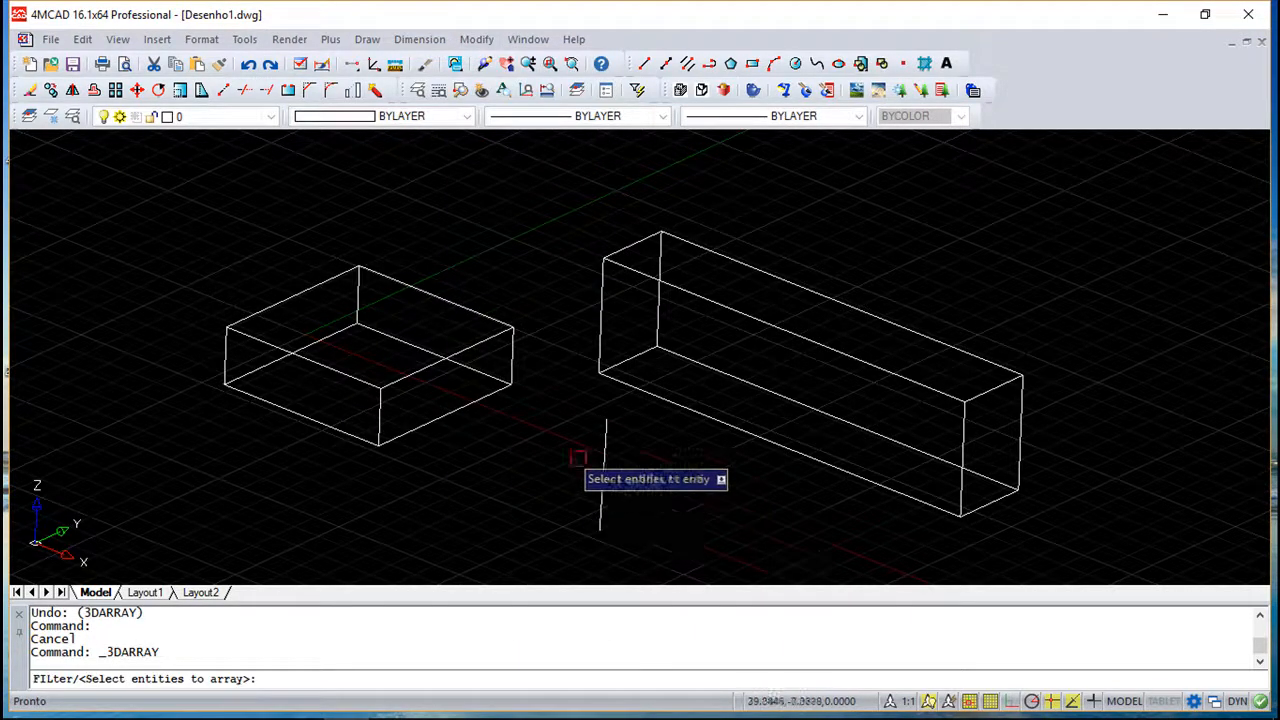
left_click(425, 425)
key("Return")
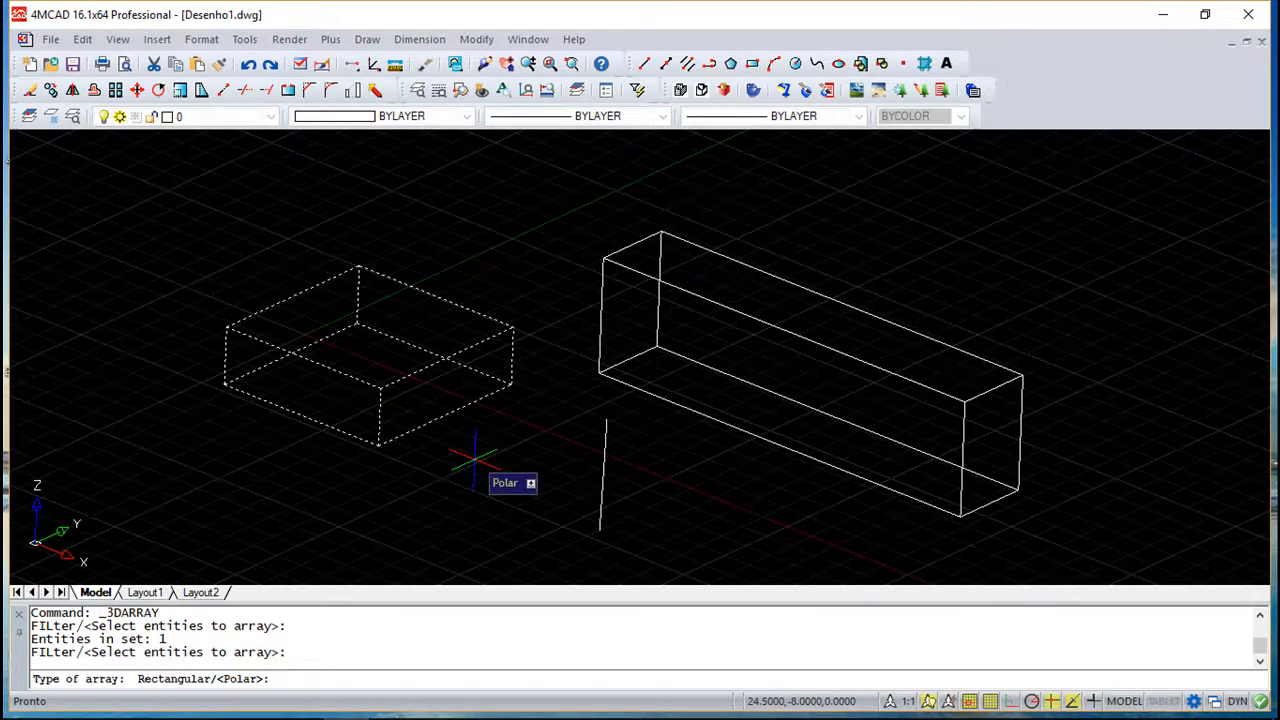
type("r")
key("Return")
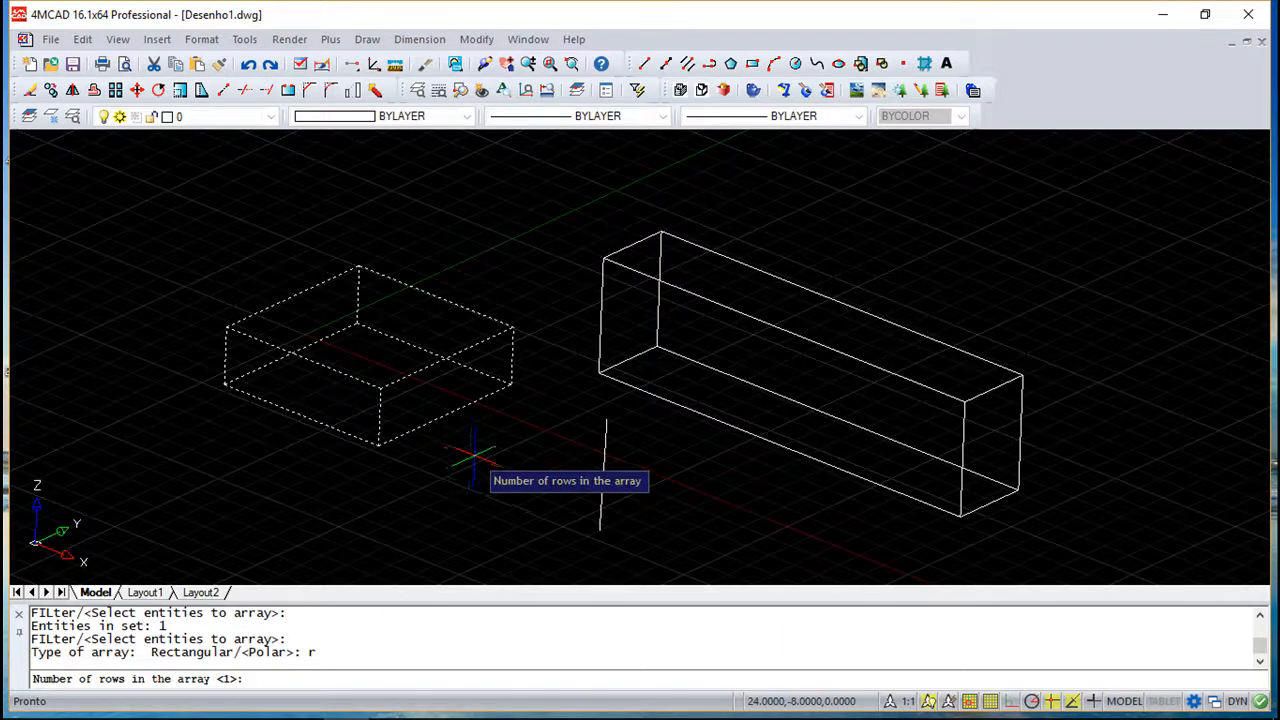
type("3")
key("Return")
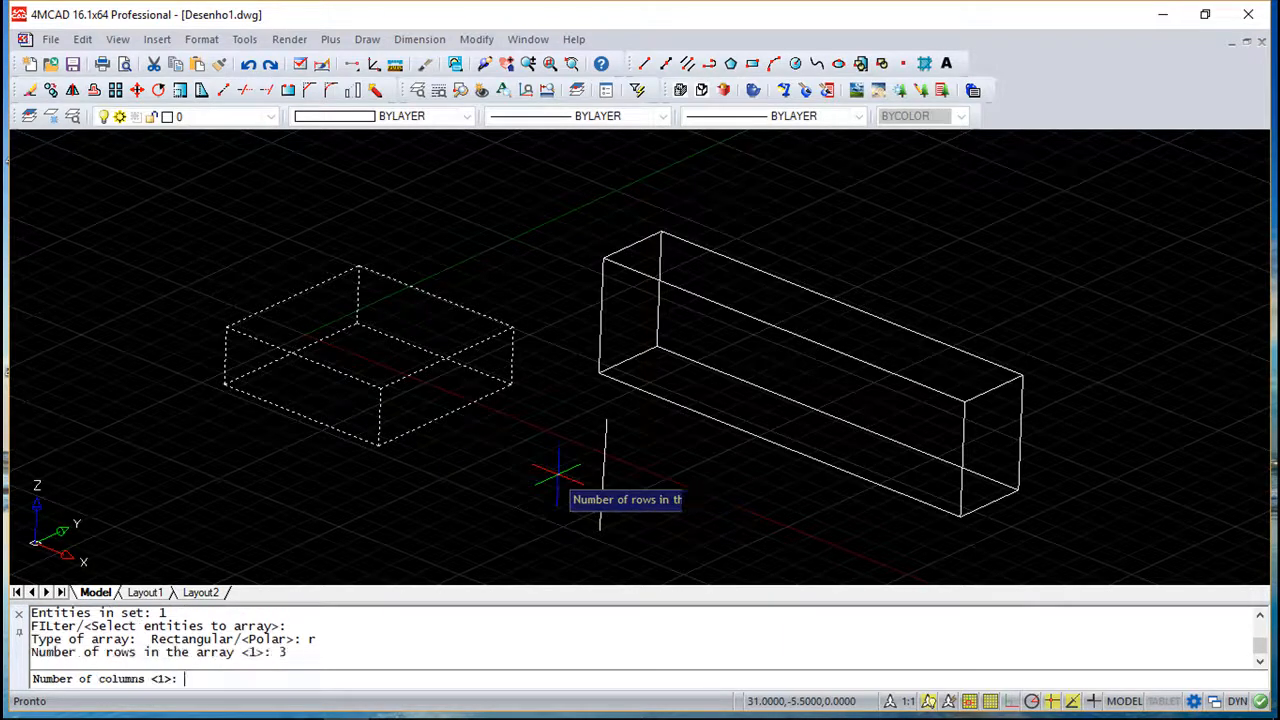
type("3")
key("Return")
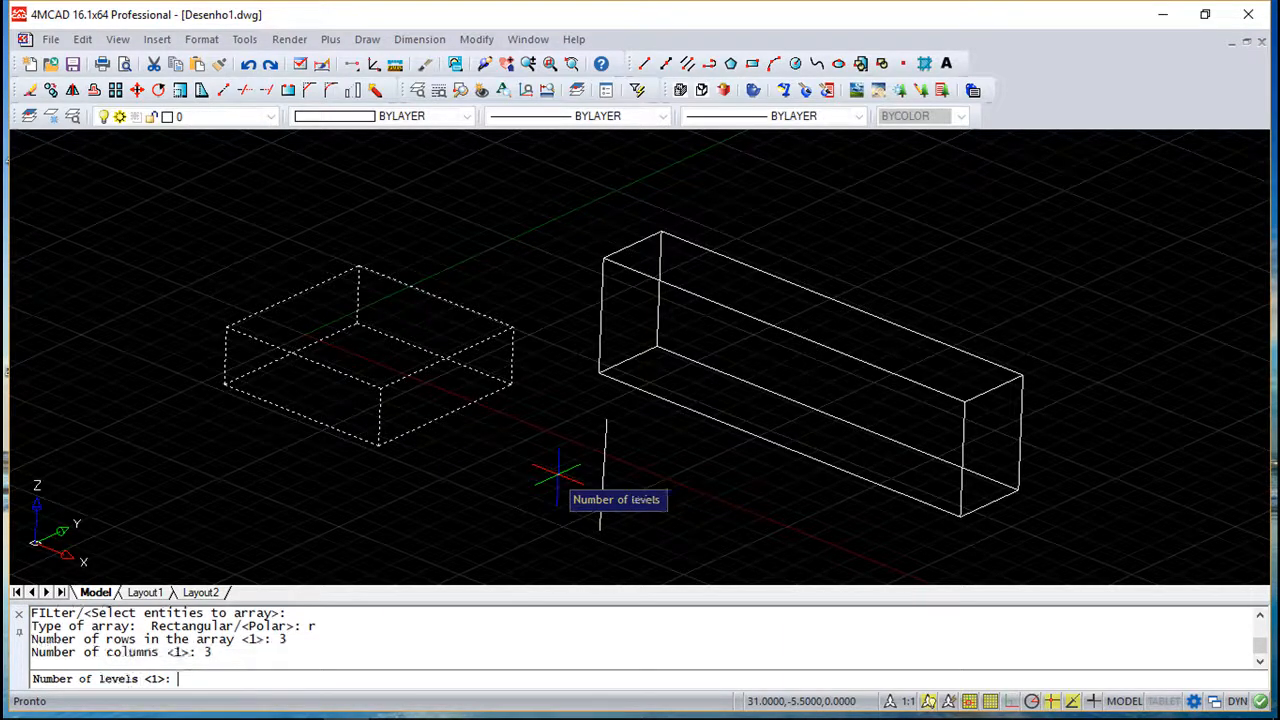
type("3")
key("Return")
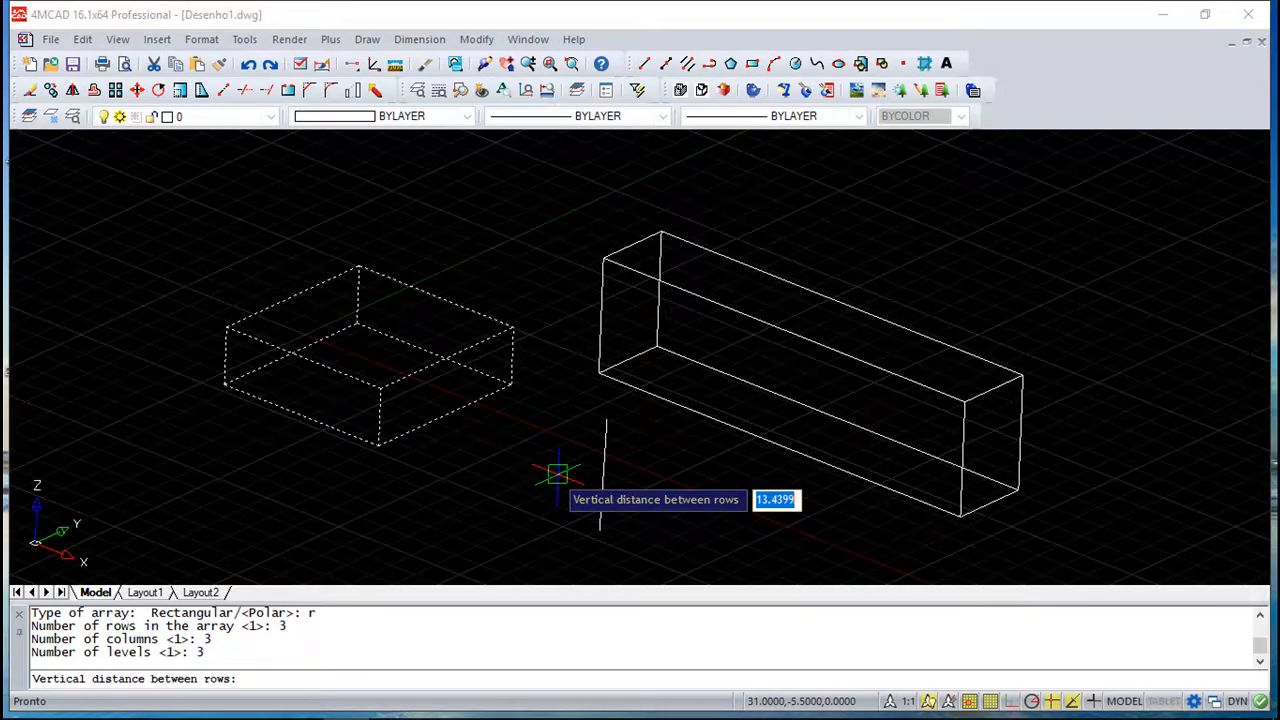
type("20")
key("Return")
type("20")
key("Return")
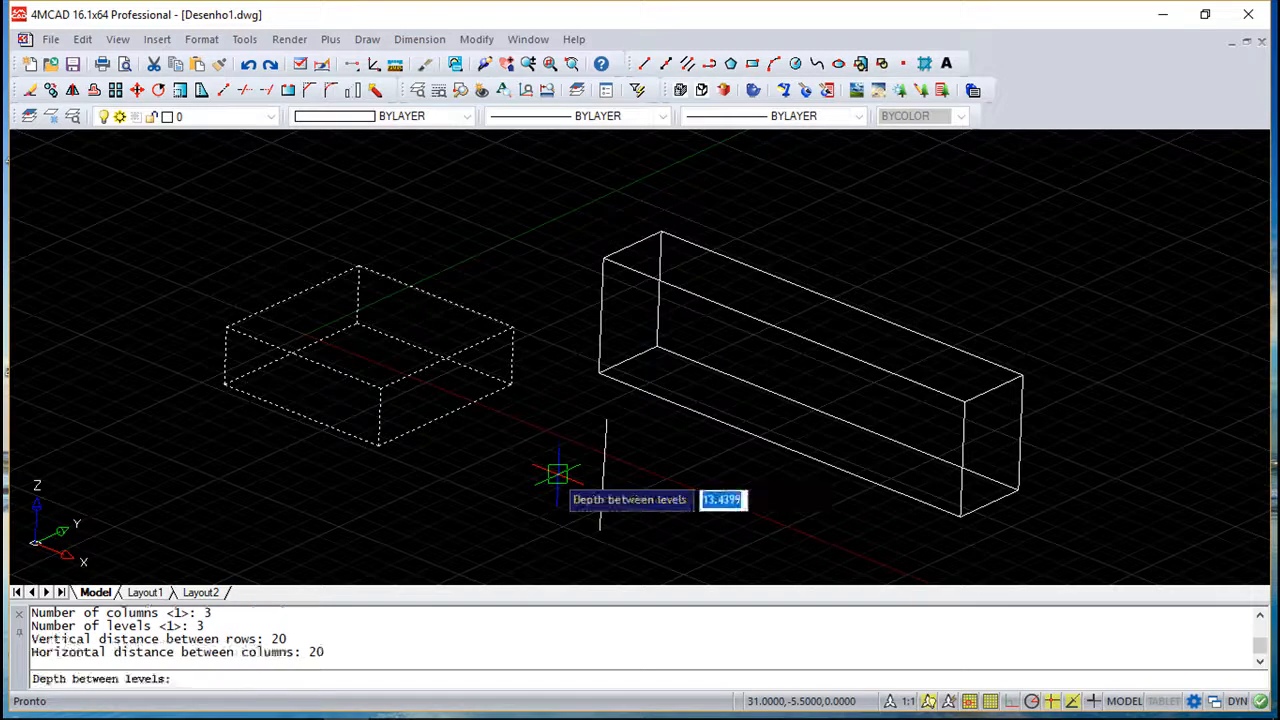
type("20")
key("Return")
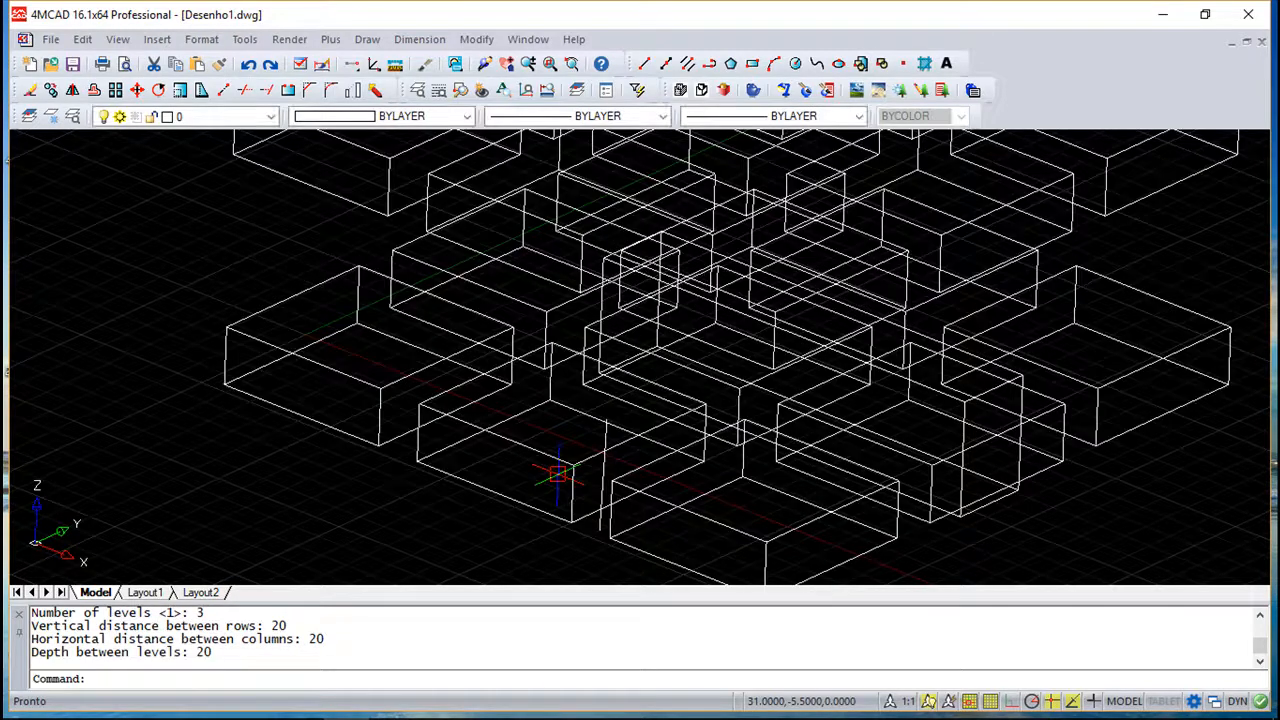
- Undo the rectangular 3D array
scroll(429, 477, "up", 2)
scroll(429, 477, "down", 6)
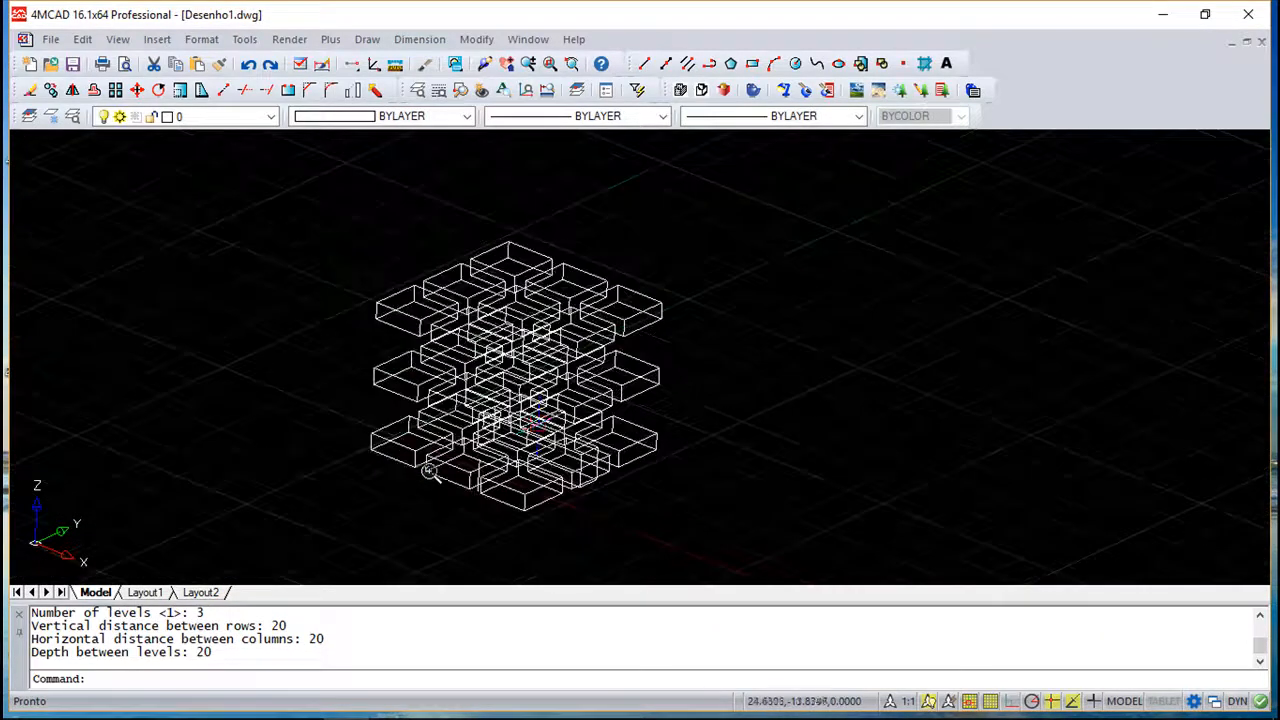
middle_click_drag(539, 428, 552, 462, "shift")
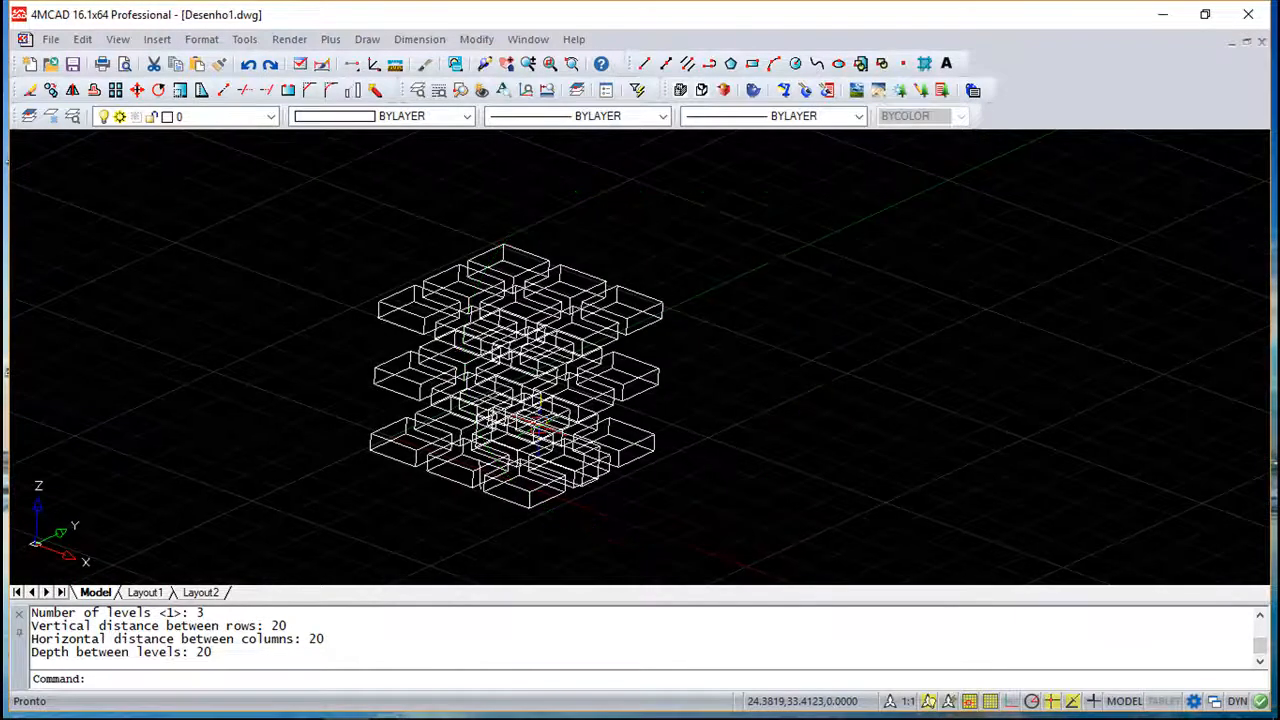
left_click(250, 65)
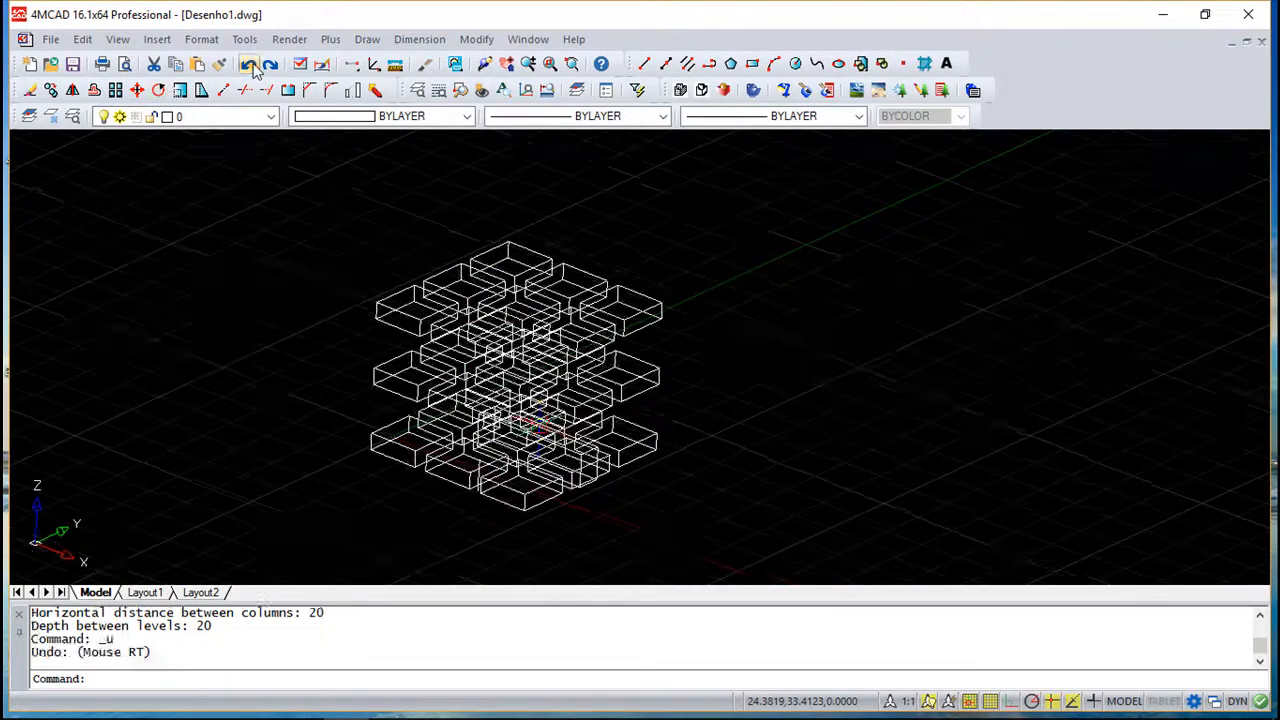
left_click(250, 65)
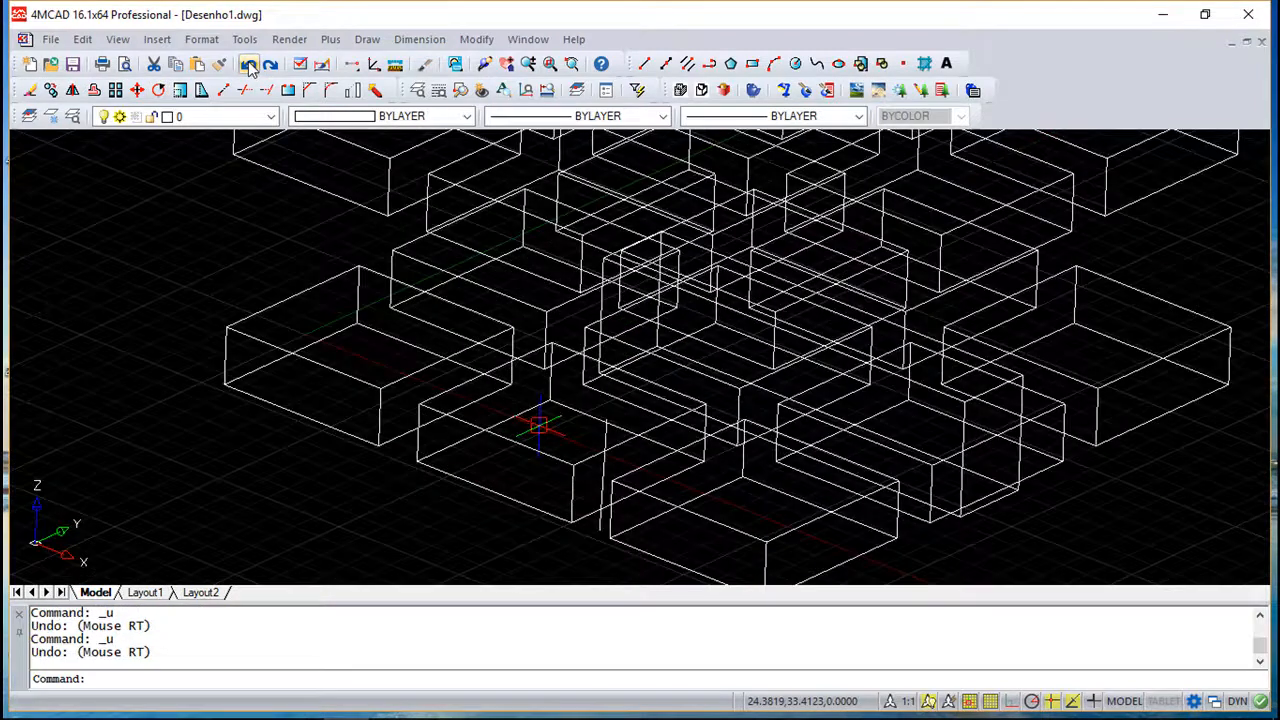
left_click(250, 65)
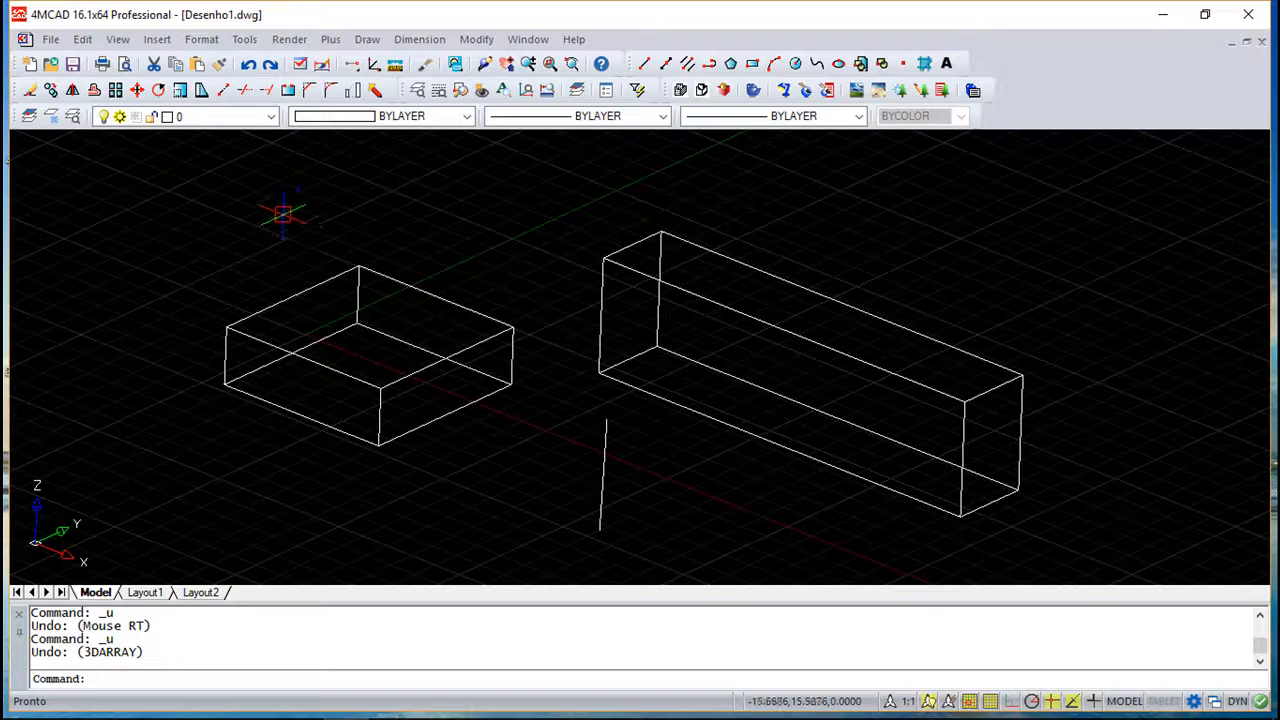
- Mirror the first box in 3D about a plane through two picked points near the line and a third point at @0,10, keeping the original
left_click(476, 39)
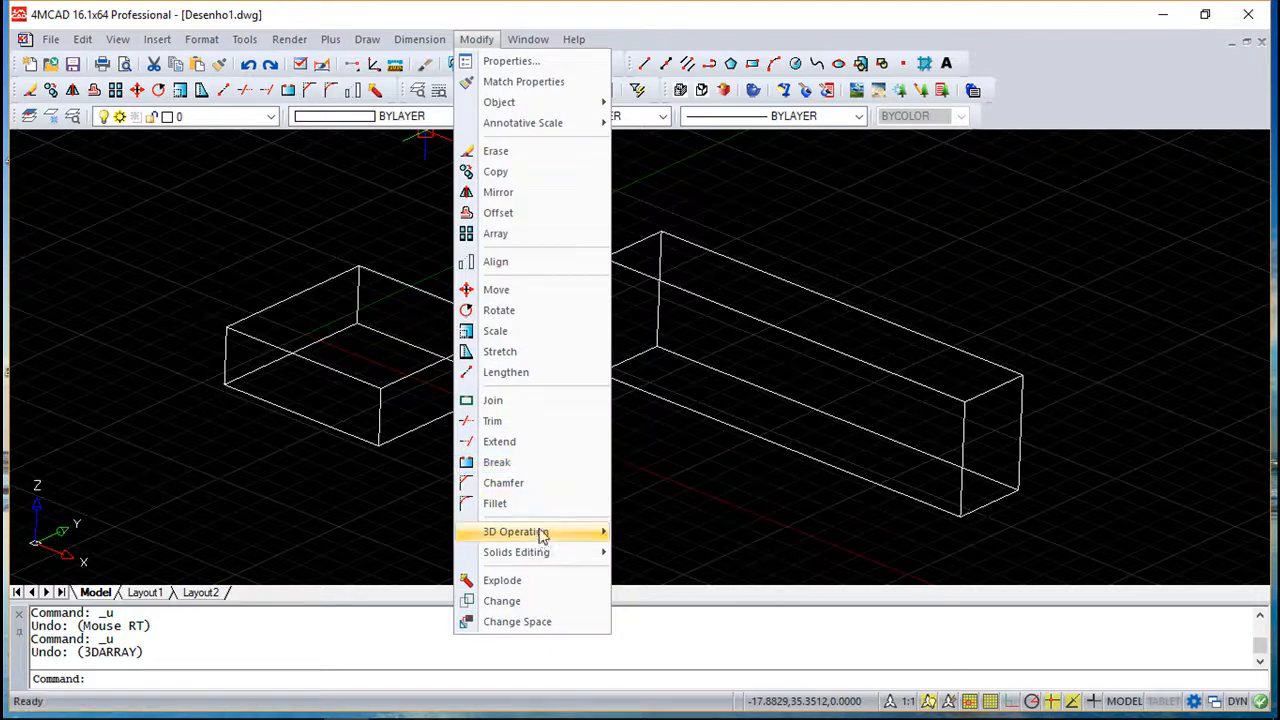
mouse_move(537, 531)
left_click(664, 553)
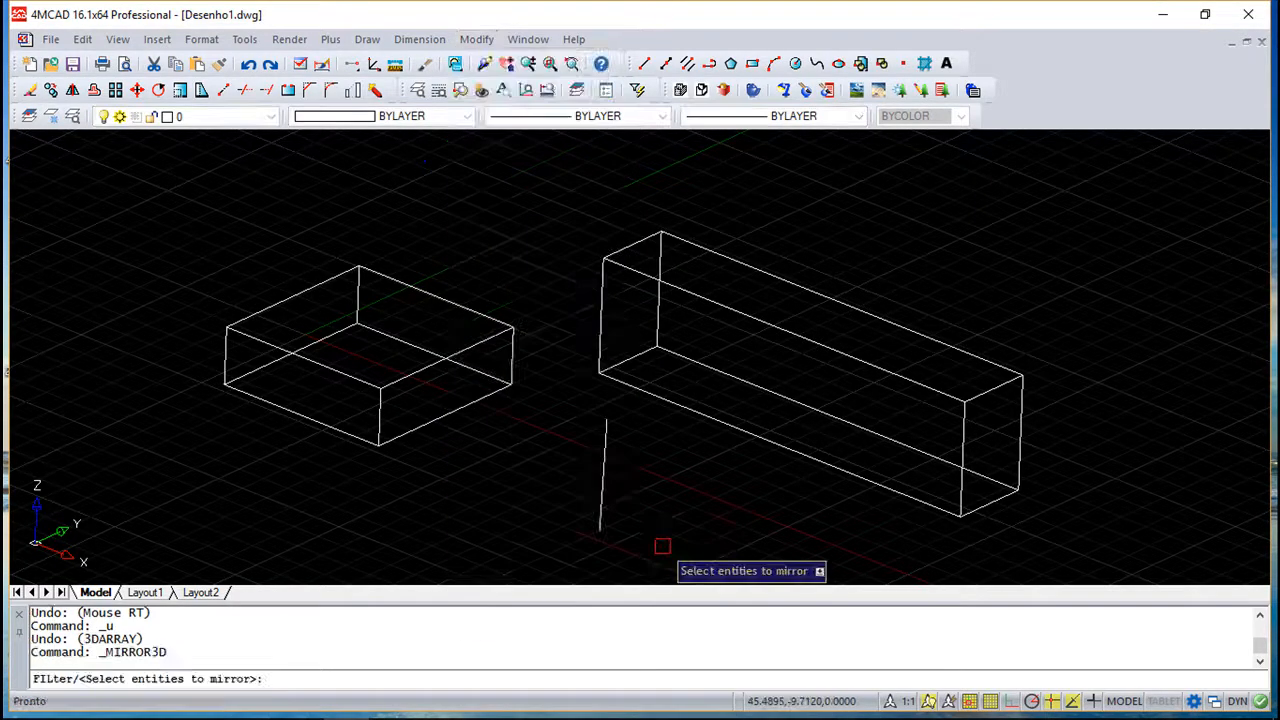
left_click(431, 419)
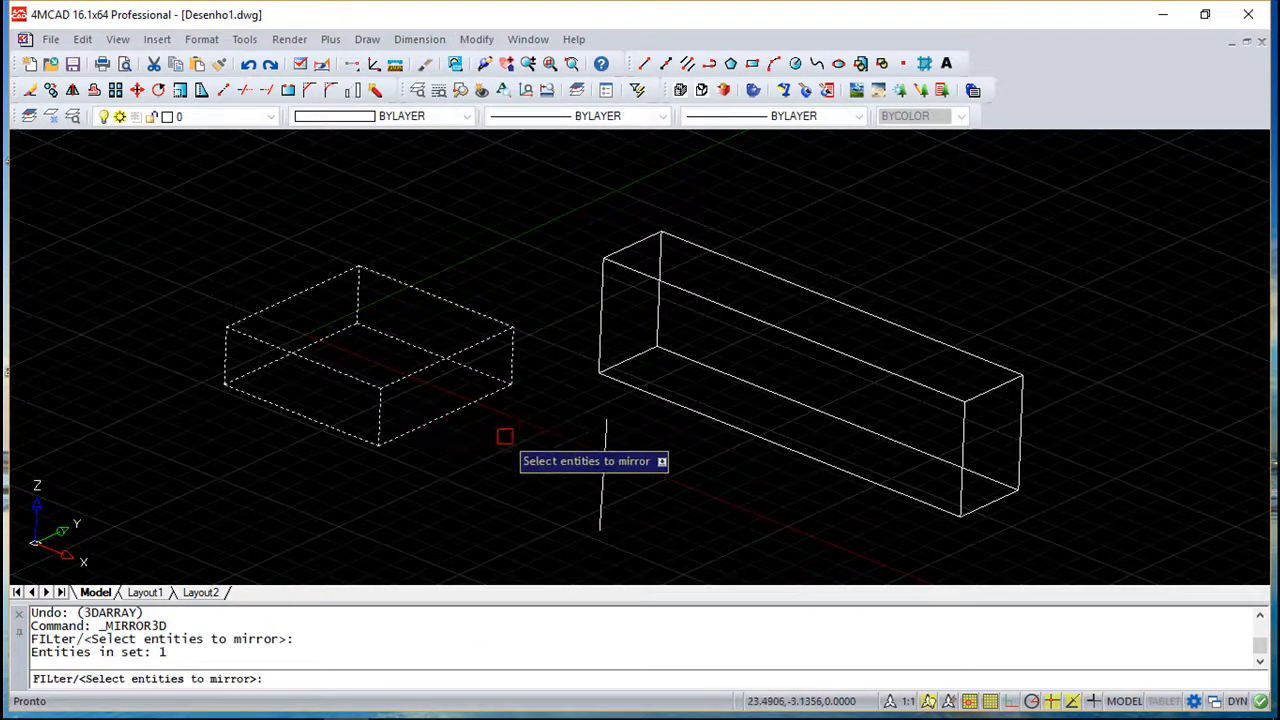
key("Return")
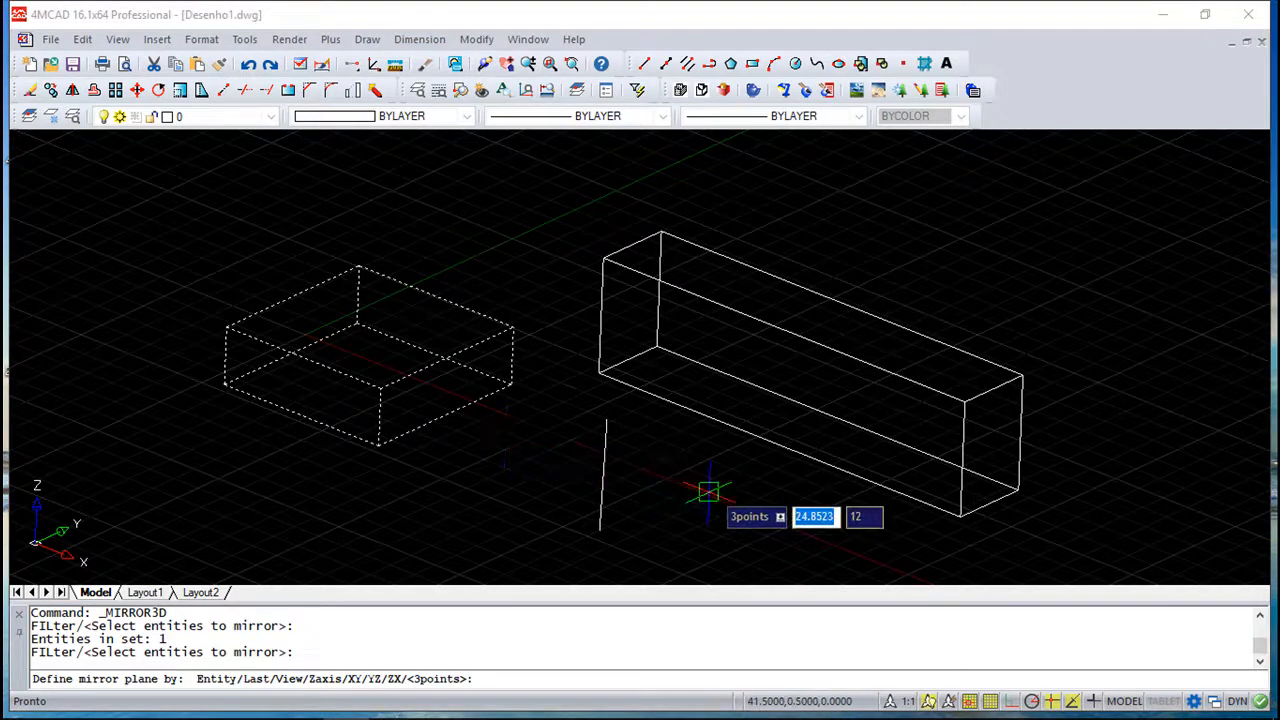
mouse_move(685, 510)
middle_mouse_down("shift")
mouse_move(651, 509)
mouse_move(676, 507)
middle_mouse_up("shift")
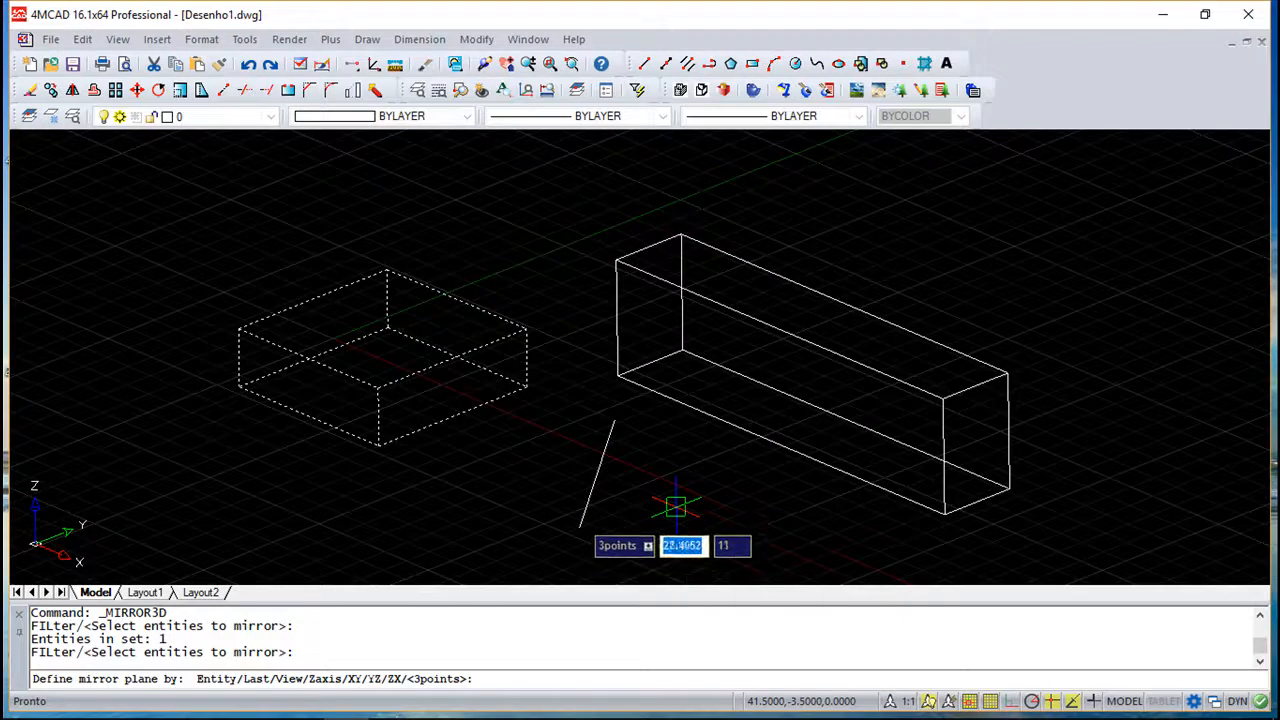
left_click(580, 524)
left_click(613, 420)
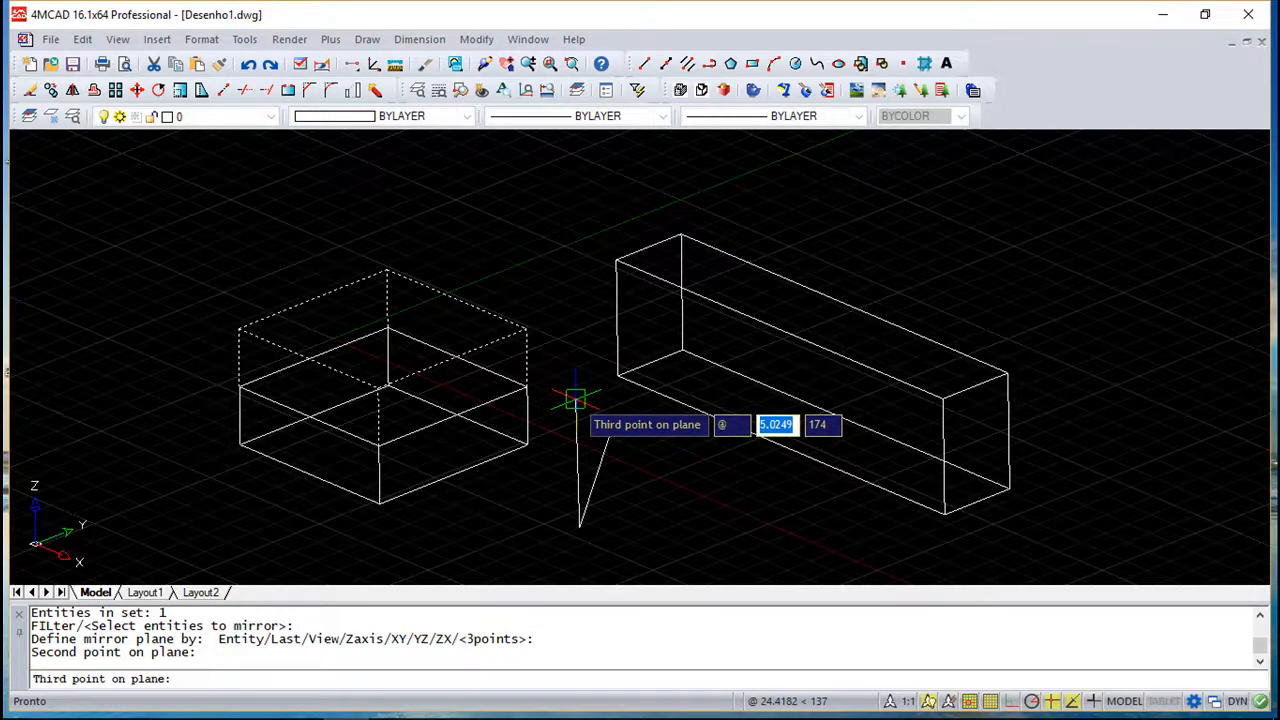
type("0")
key("Tab")
type("0")
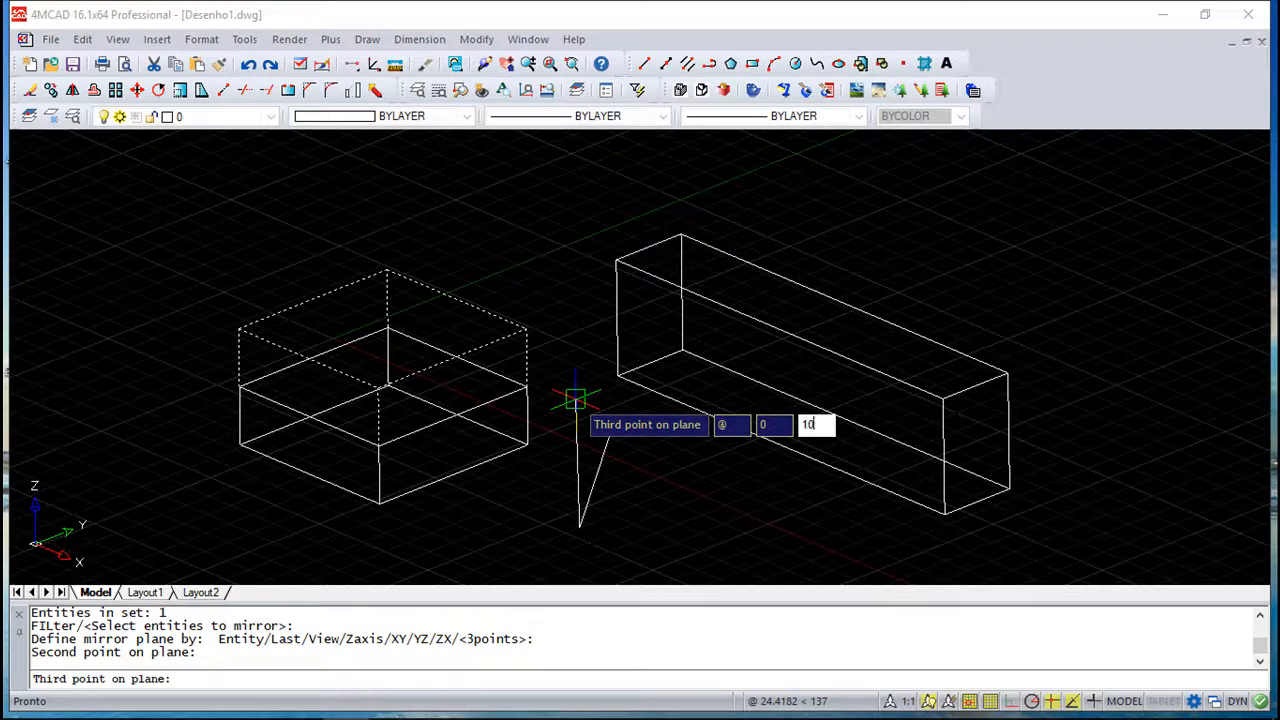
key("Return")
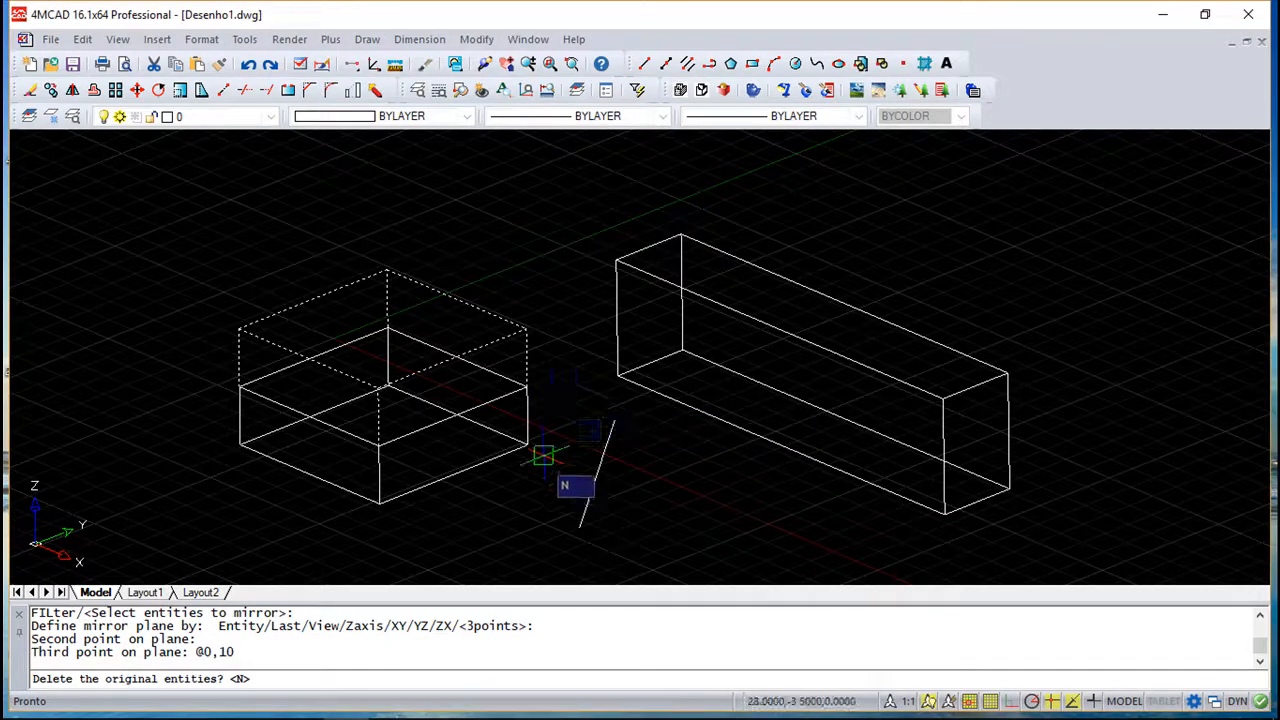
key("Return")
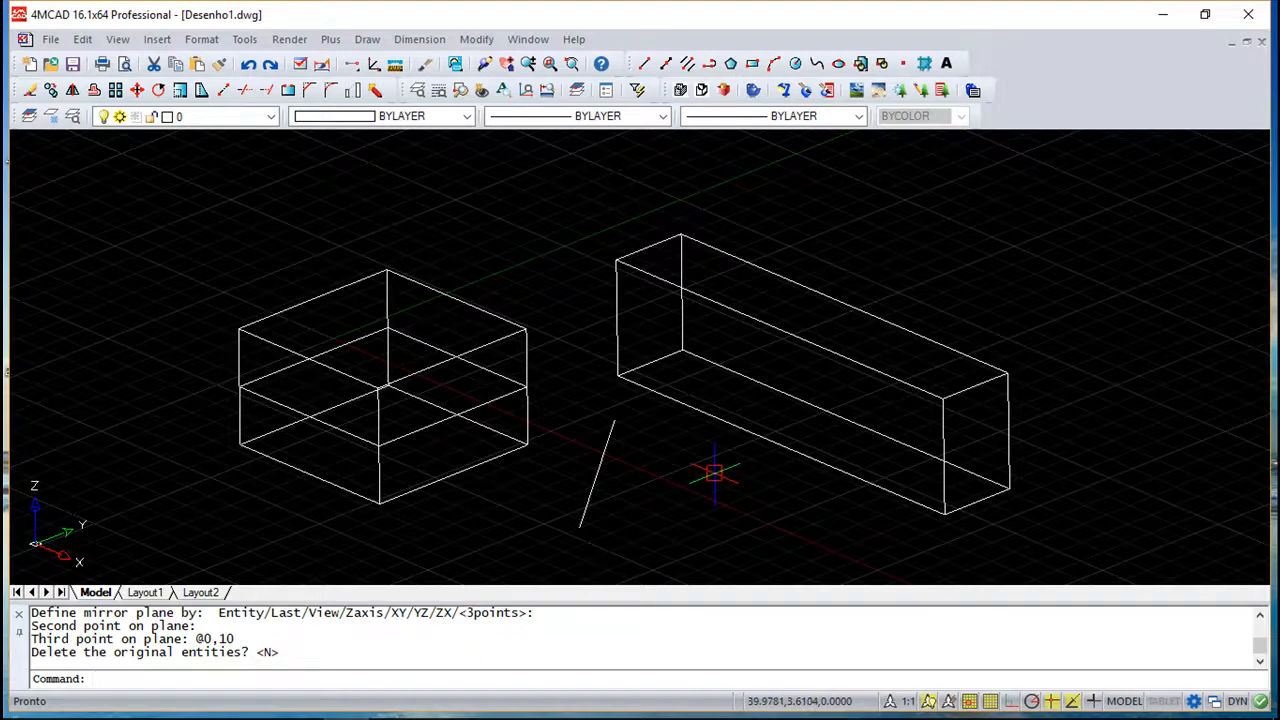
- Undo the 3D mirror
key("Escape")
key("Escape")
key("Return")
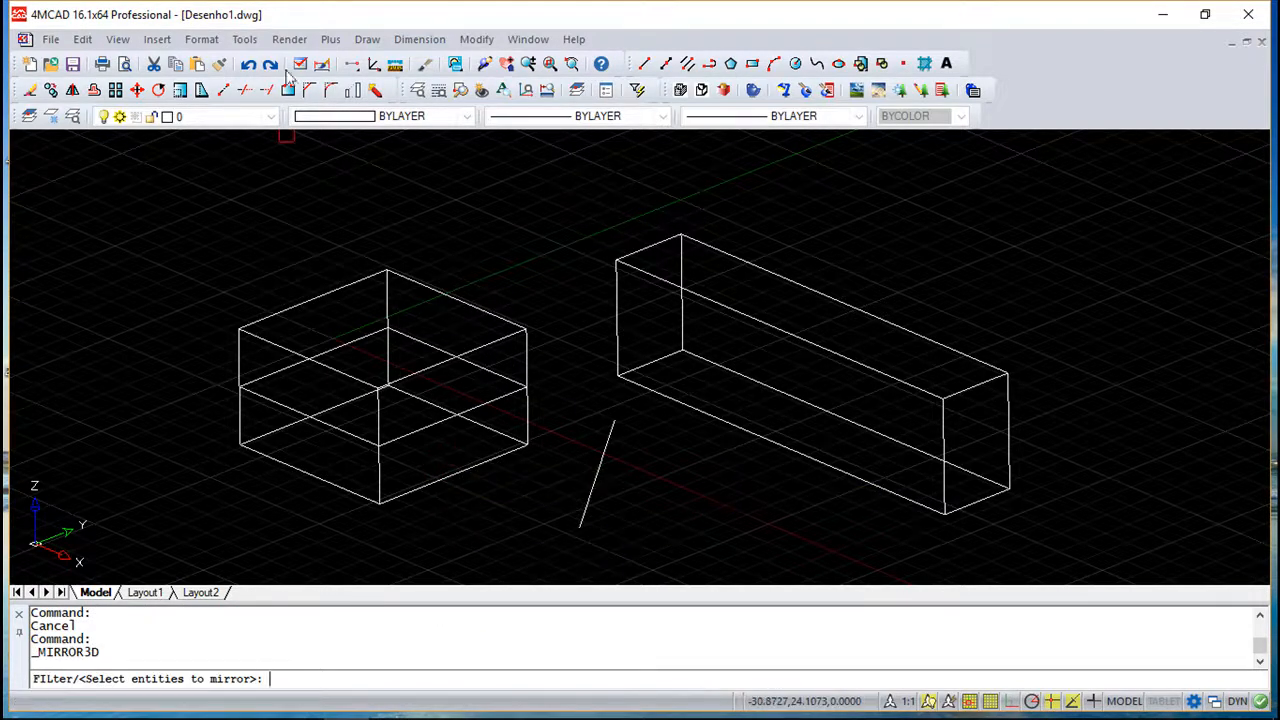
left_click(249, 64)
left_click(249, 64)
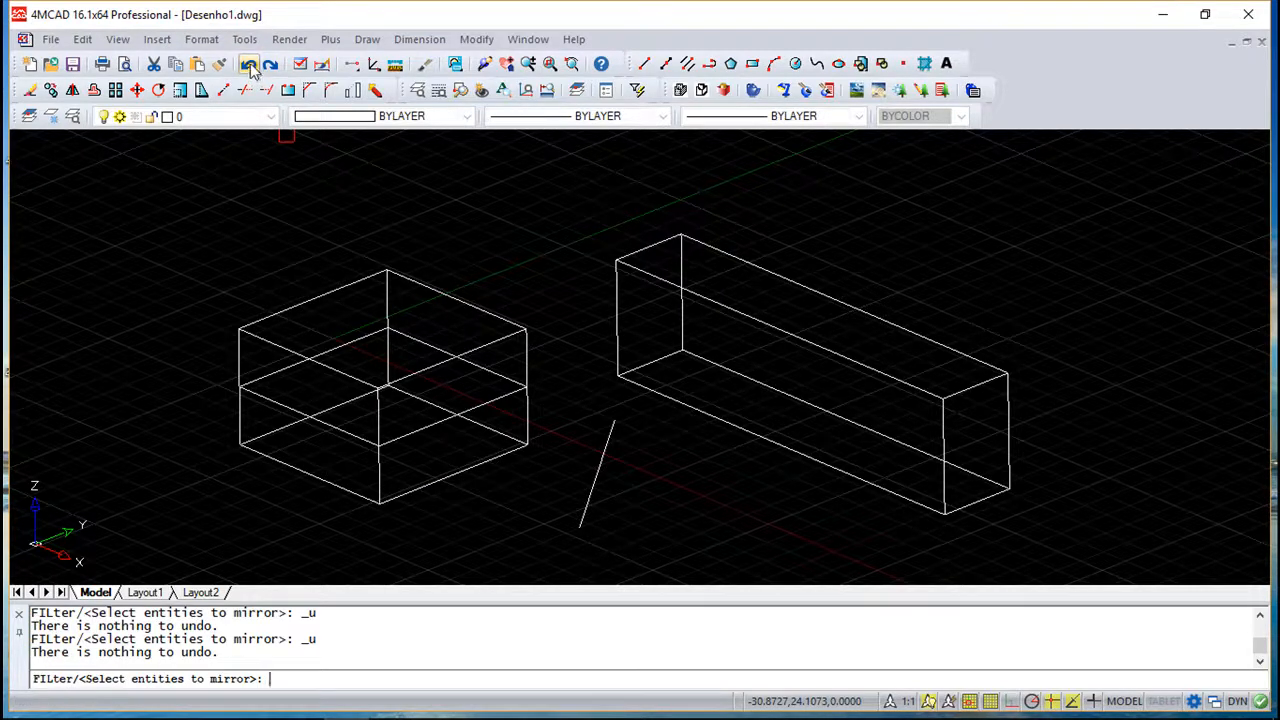
key("Escape")
key("Escape")
left_click(249, 66)
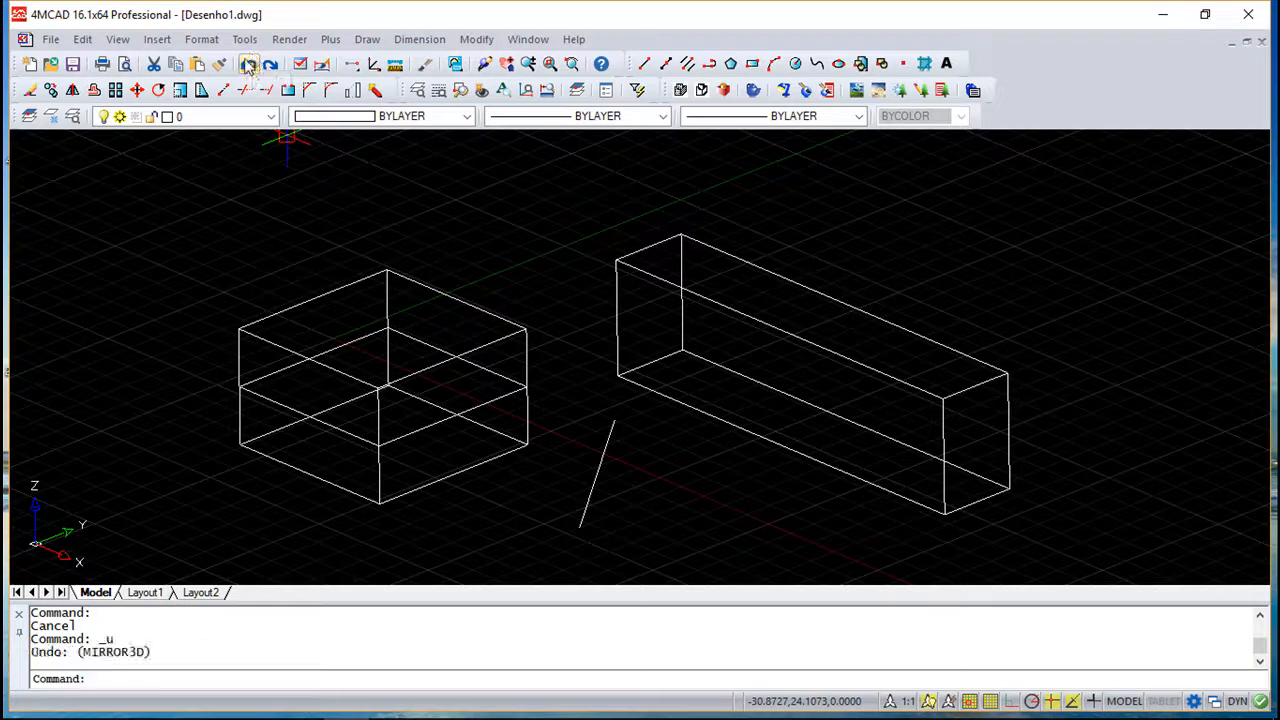
left_click(249, 66)
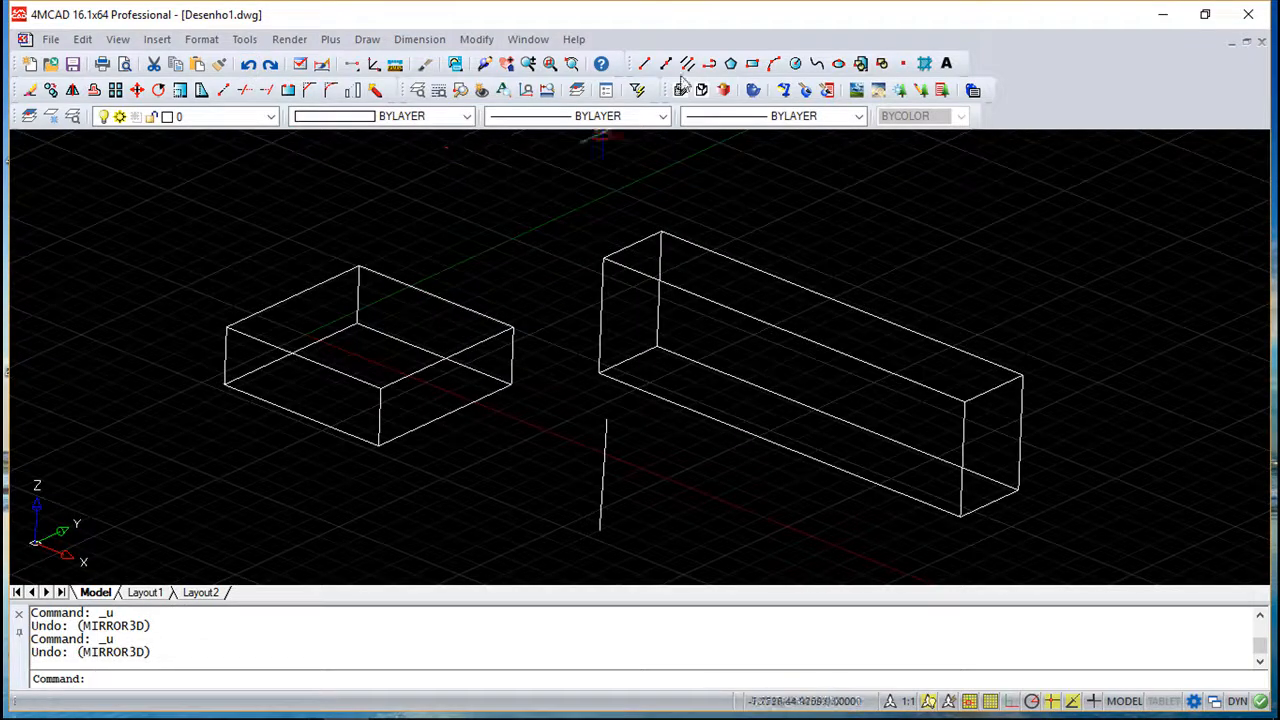
- Mirror the first box in 3D again about a plane through two points along the line and a third point at @0,10, keeping the original
left_click(476, 39)
mouse_move(538, 532)
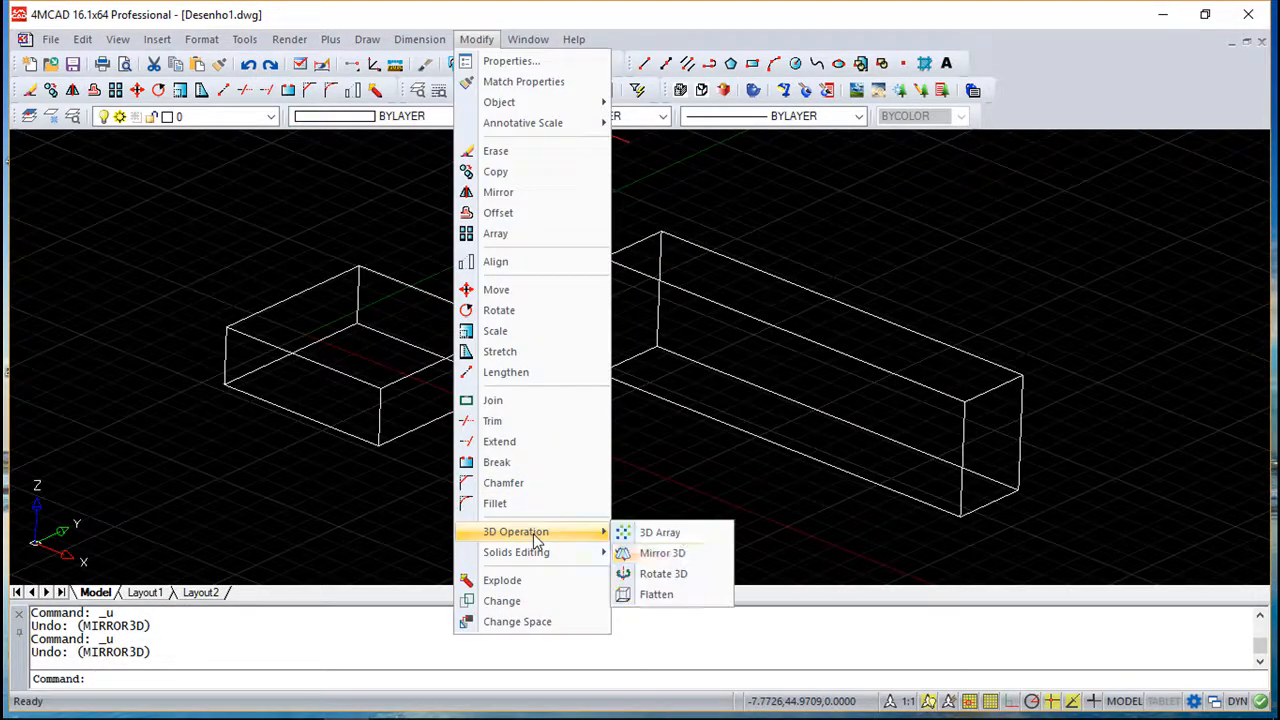
left_click(697, 553)
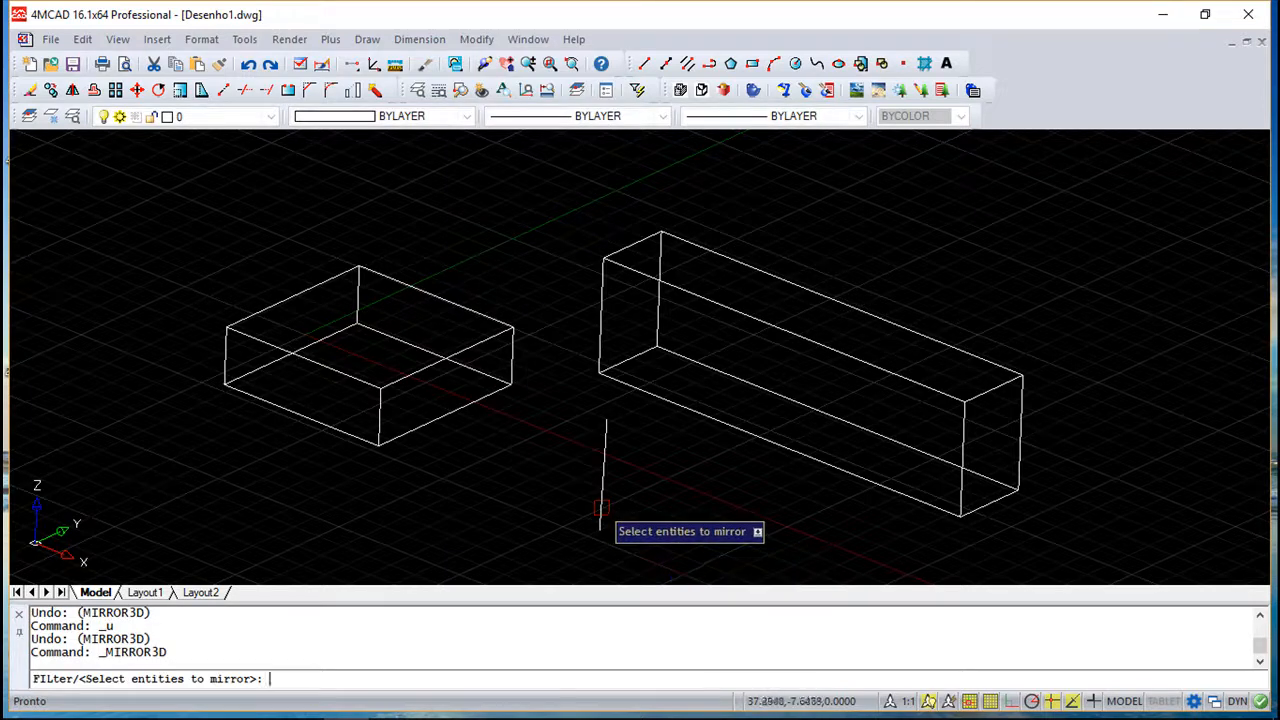
middle_click_drag(757, 523, 740, 497, "shift")
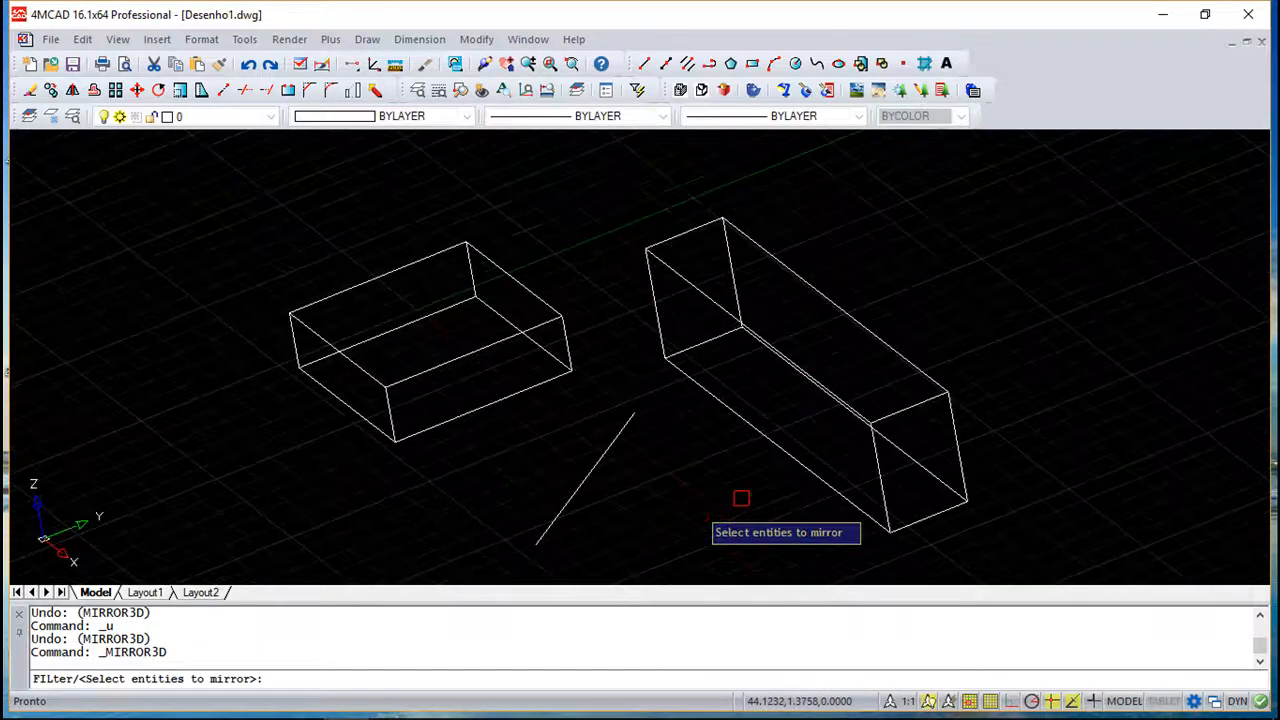
key("Escape")
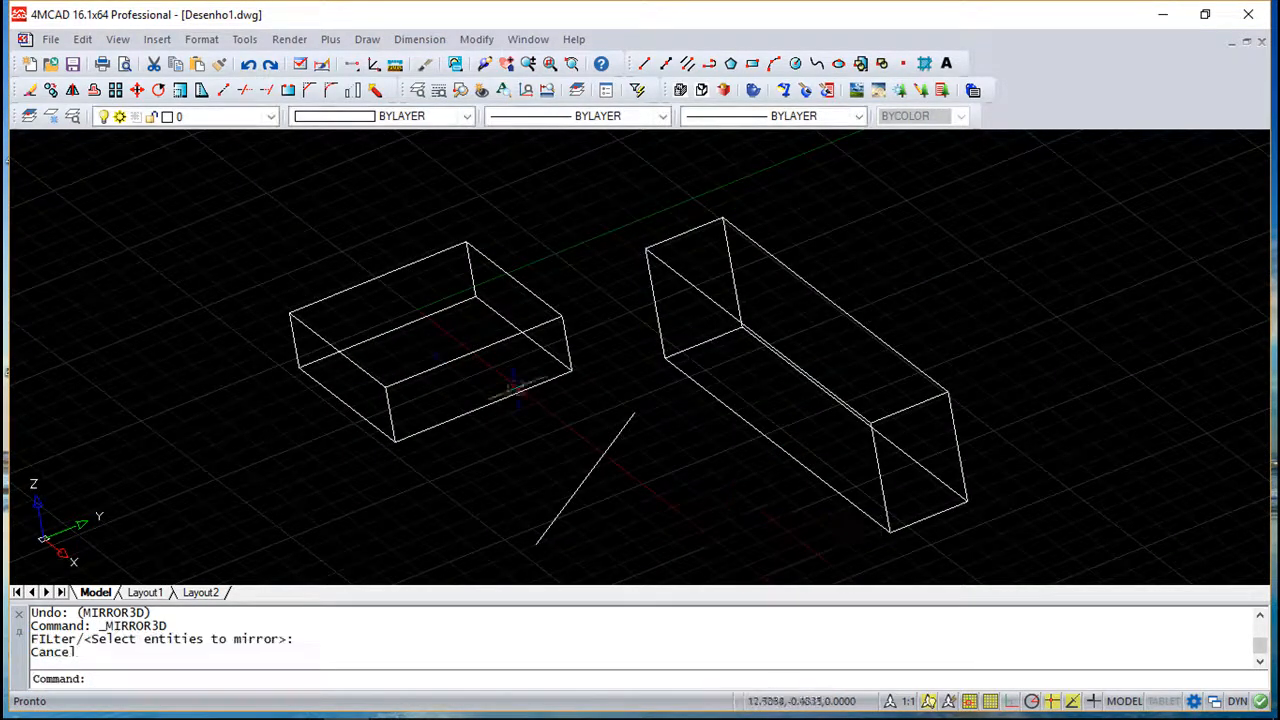
key("Return")
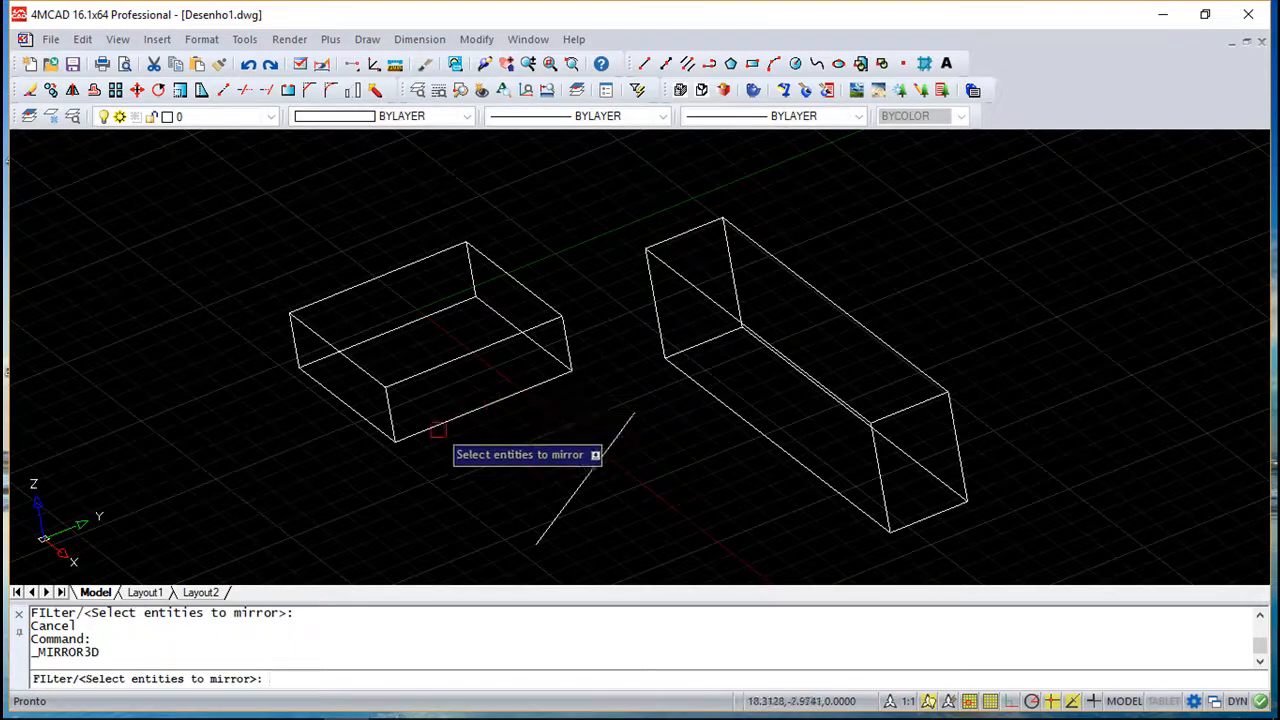
left_click(458, 416)
key("Return")
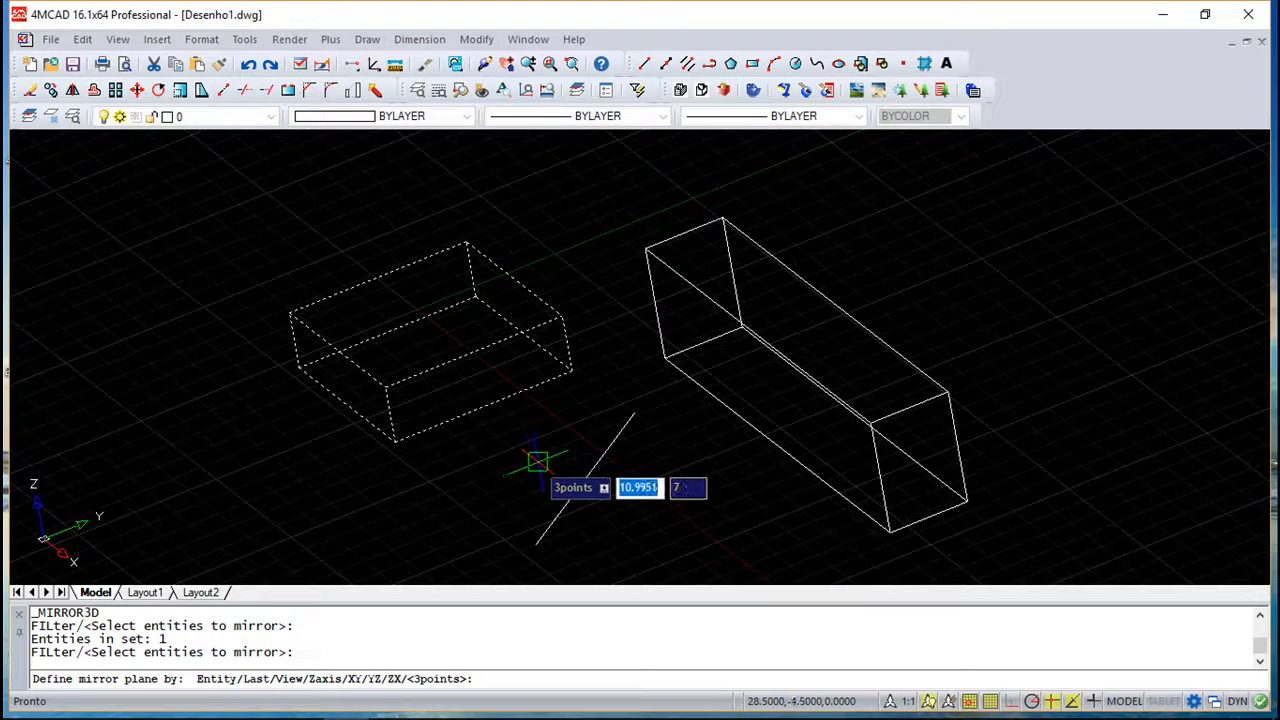
left_click(537, 544)
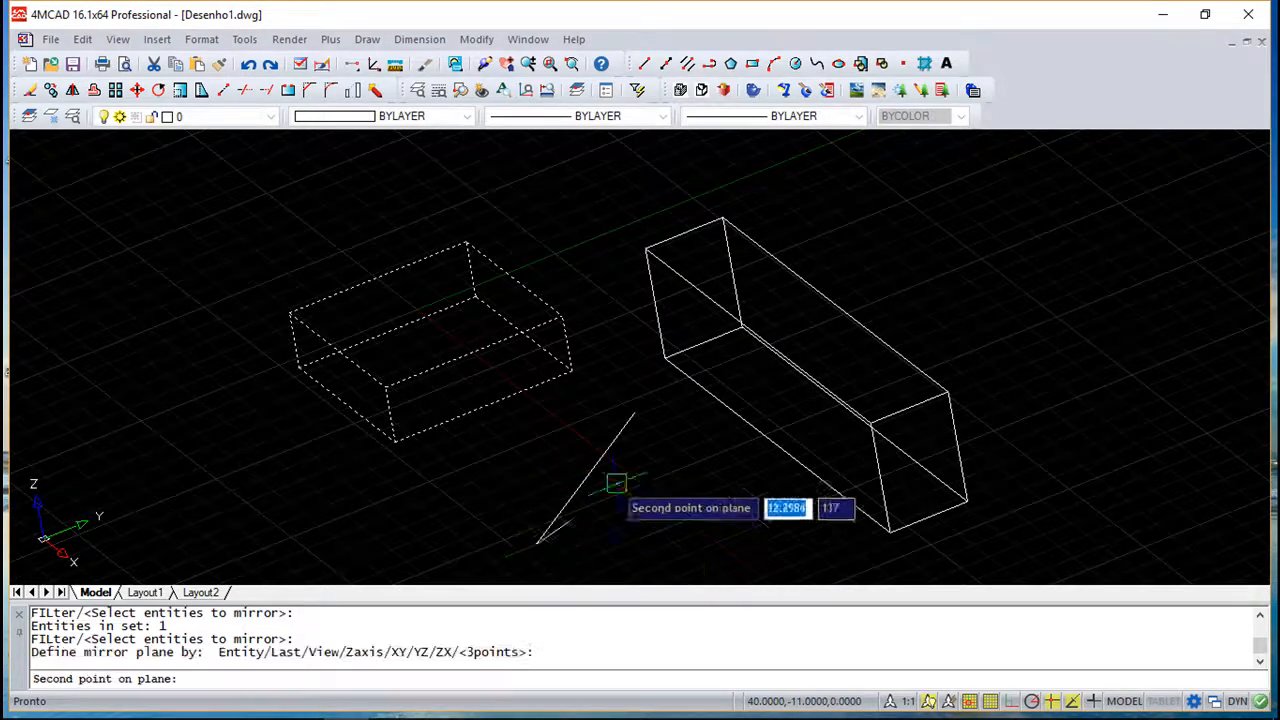
left_click(634, 412)
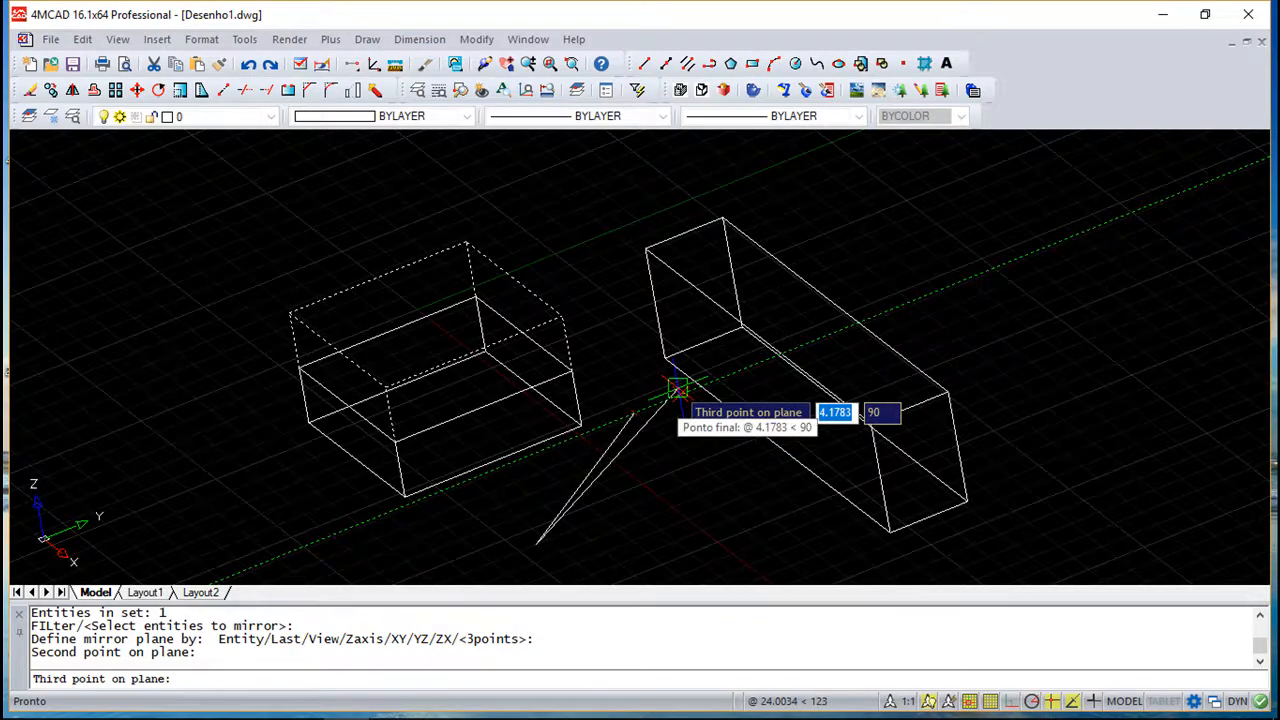
type("@")
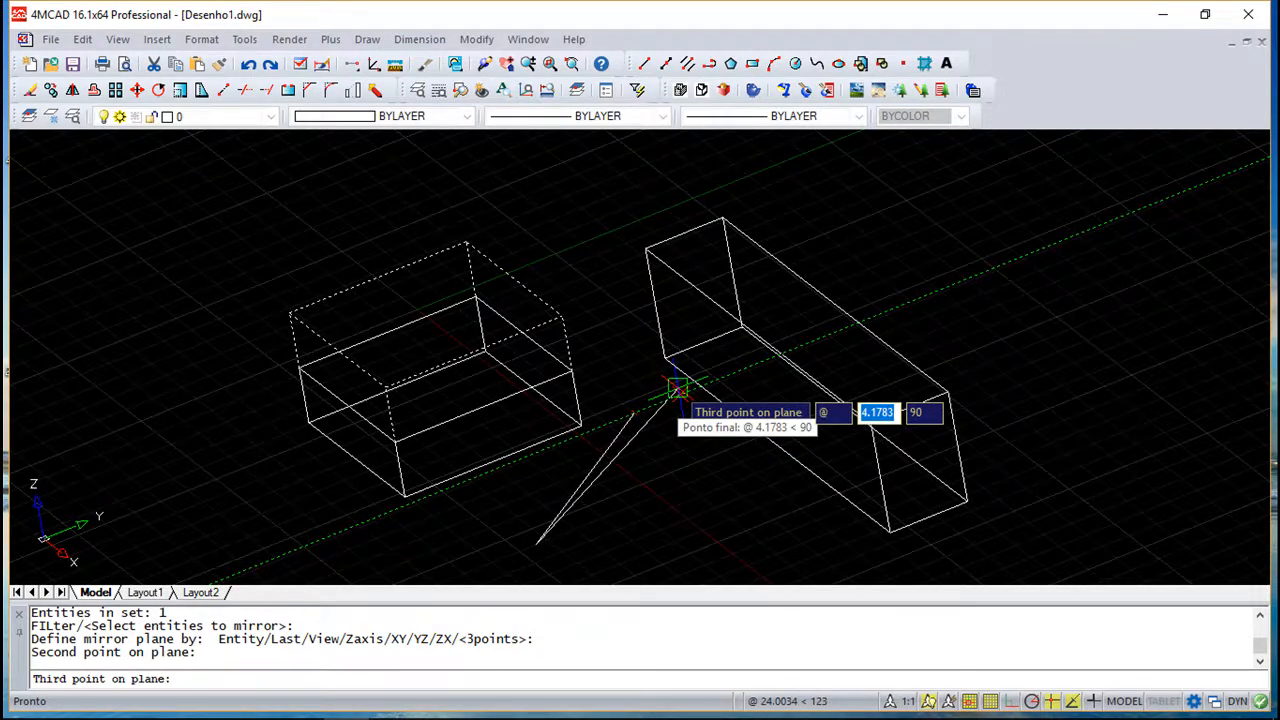
type("0,")
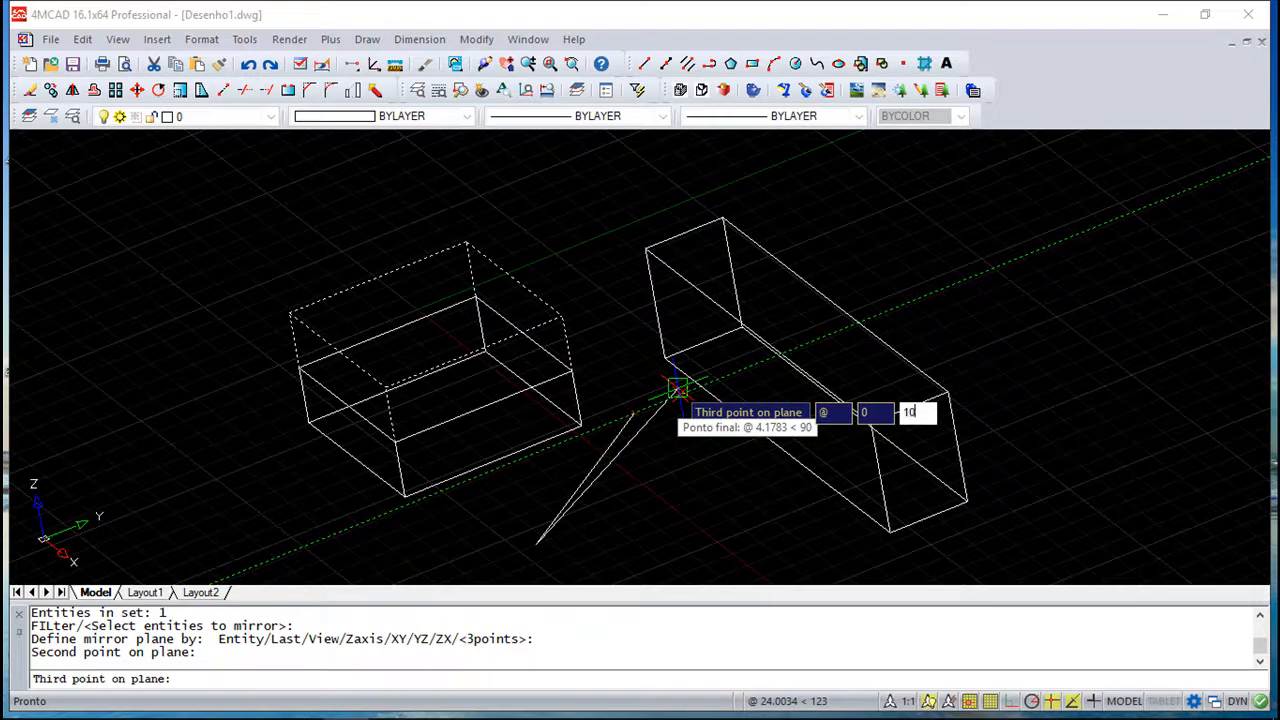
type("10")
key("Return")
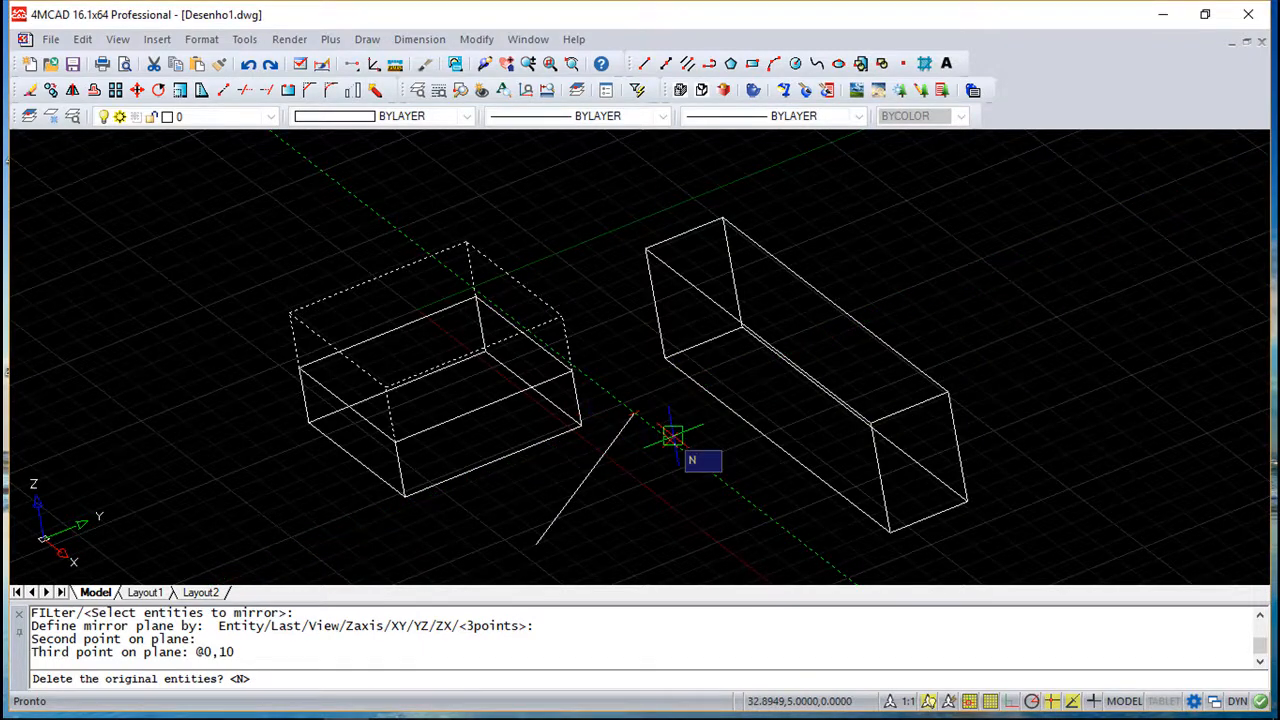
key("Return")
scroll(580, 425, "up", 3)
scroll(580, 449, "down", 5)
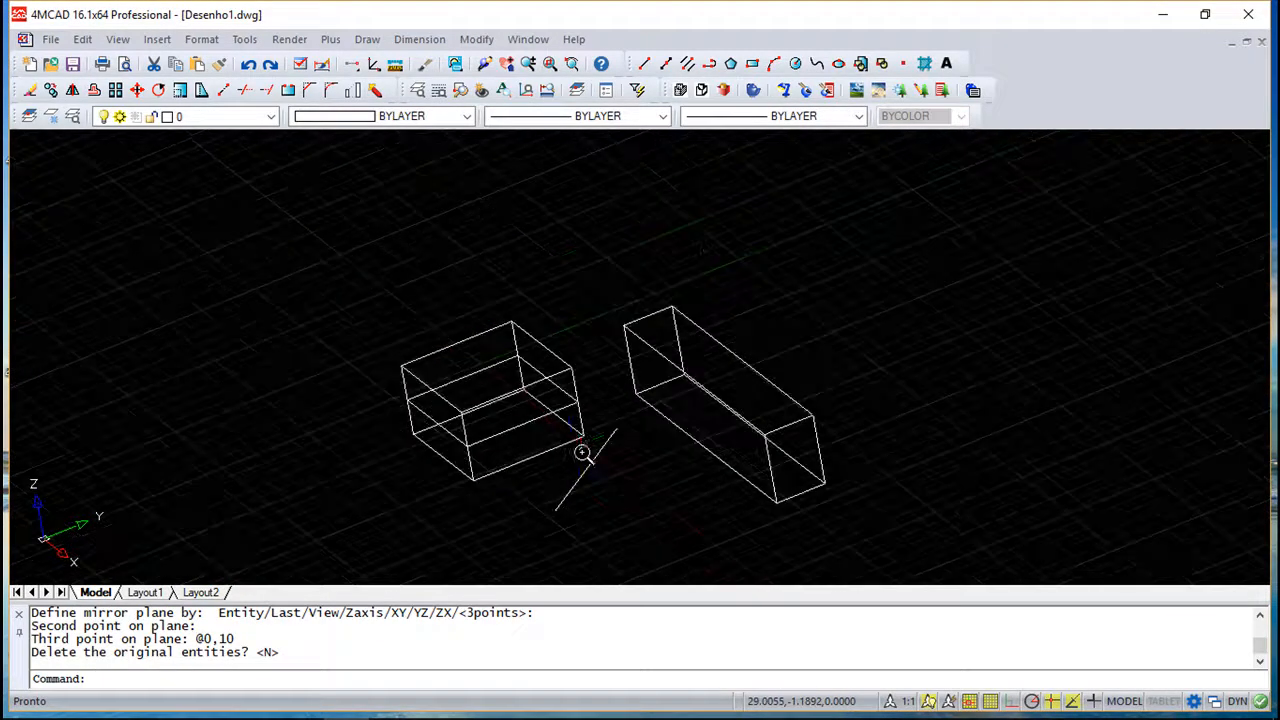
middle_click_drag(572, 445, 611, 434, "shift")
key("Escape")
key("Escape")
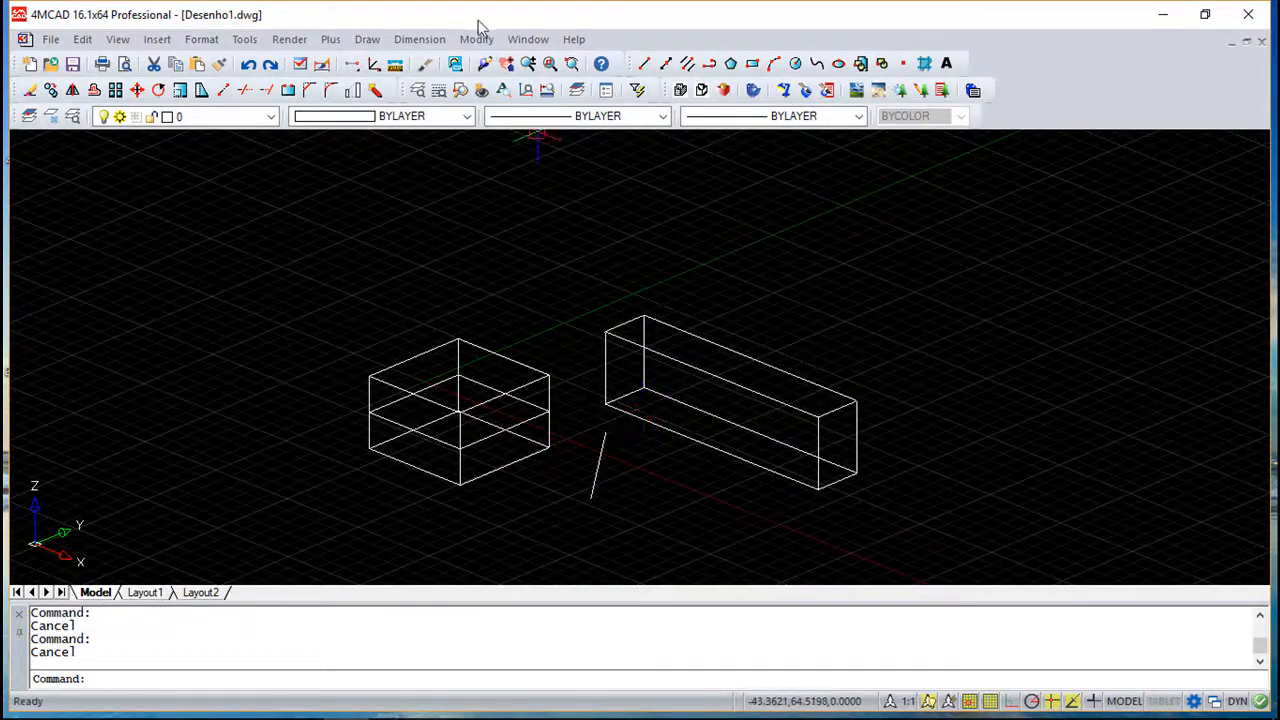
- Mirror the first box with the 2D Mirror command across a vertical mirror line starting at the line's upper end, keeping the original
left_click(477, 39)
left_click(520, 192)
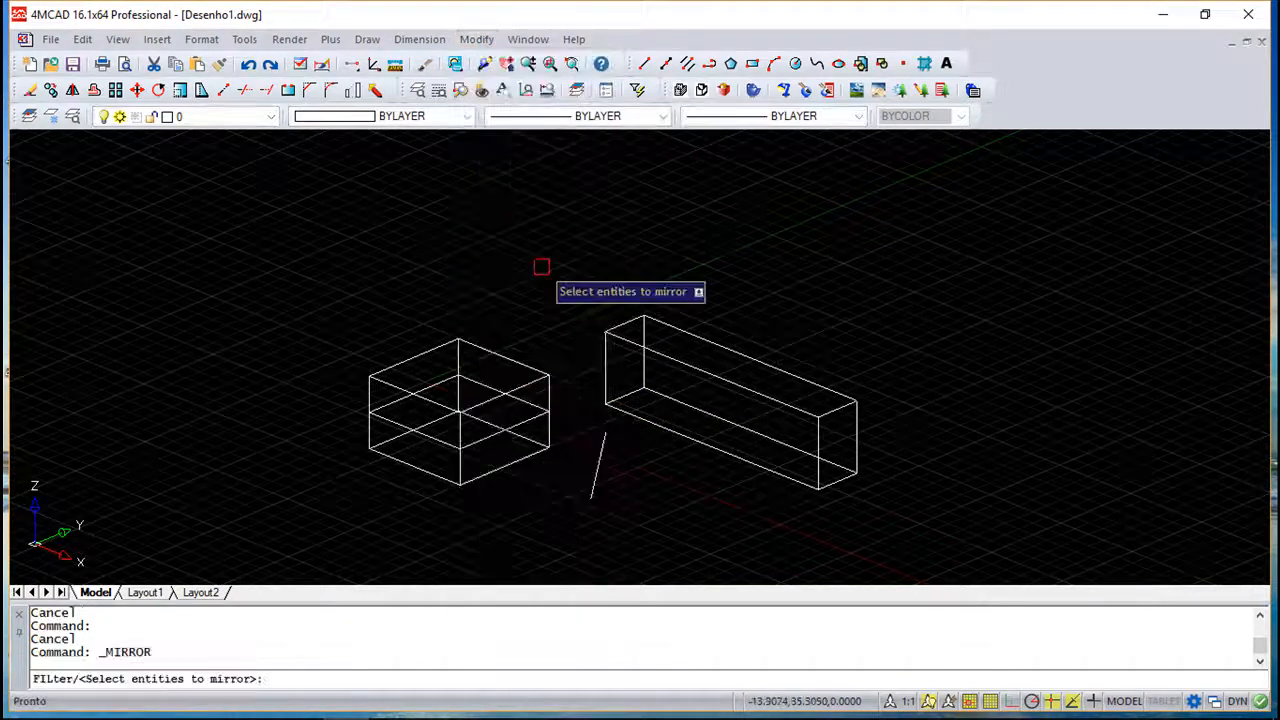
left_click(546, 386)
key("Return")
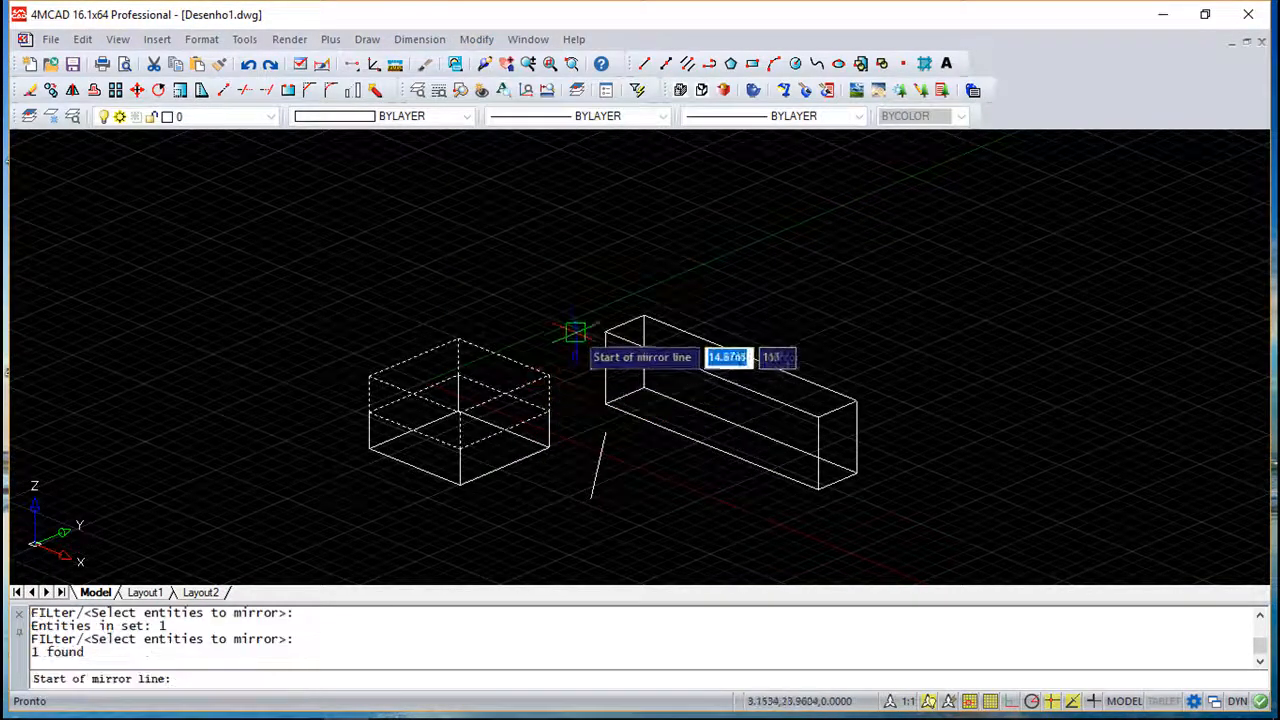
left_click(605, 432)
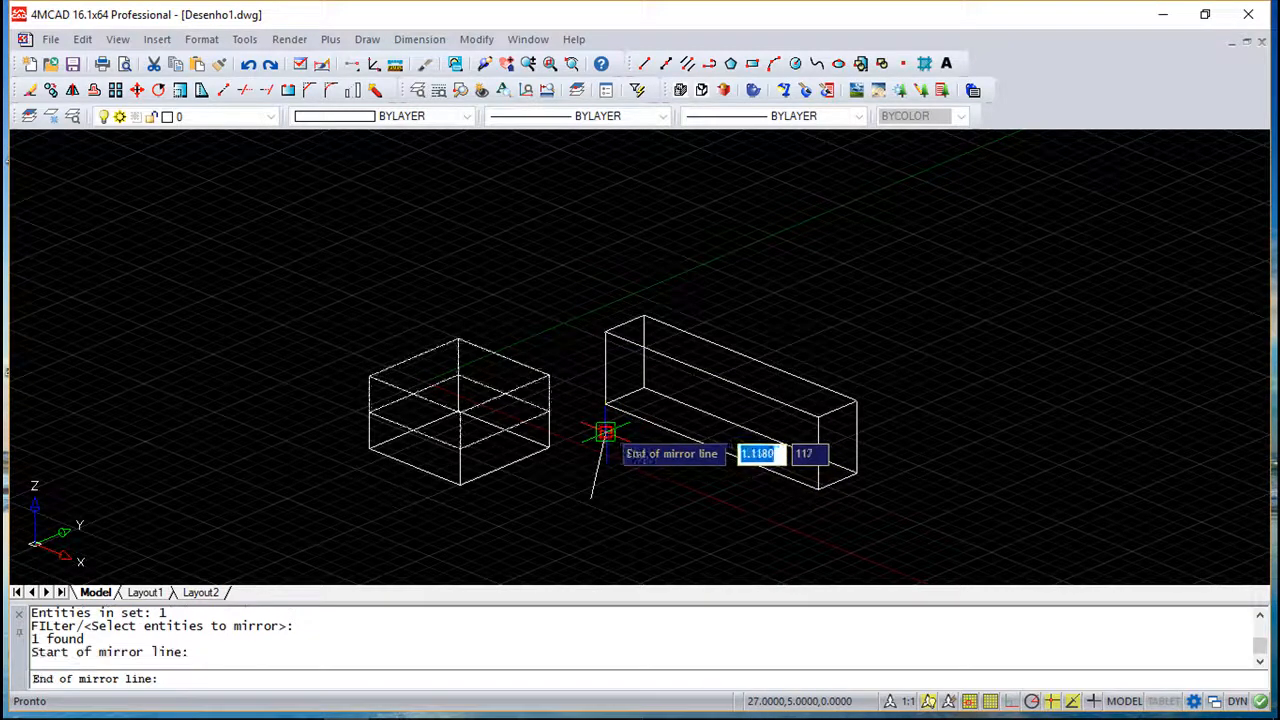
left_click(605, 331)
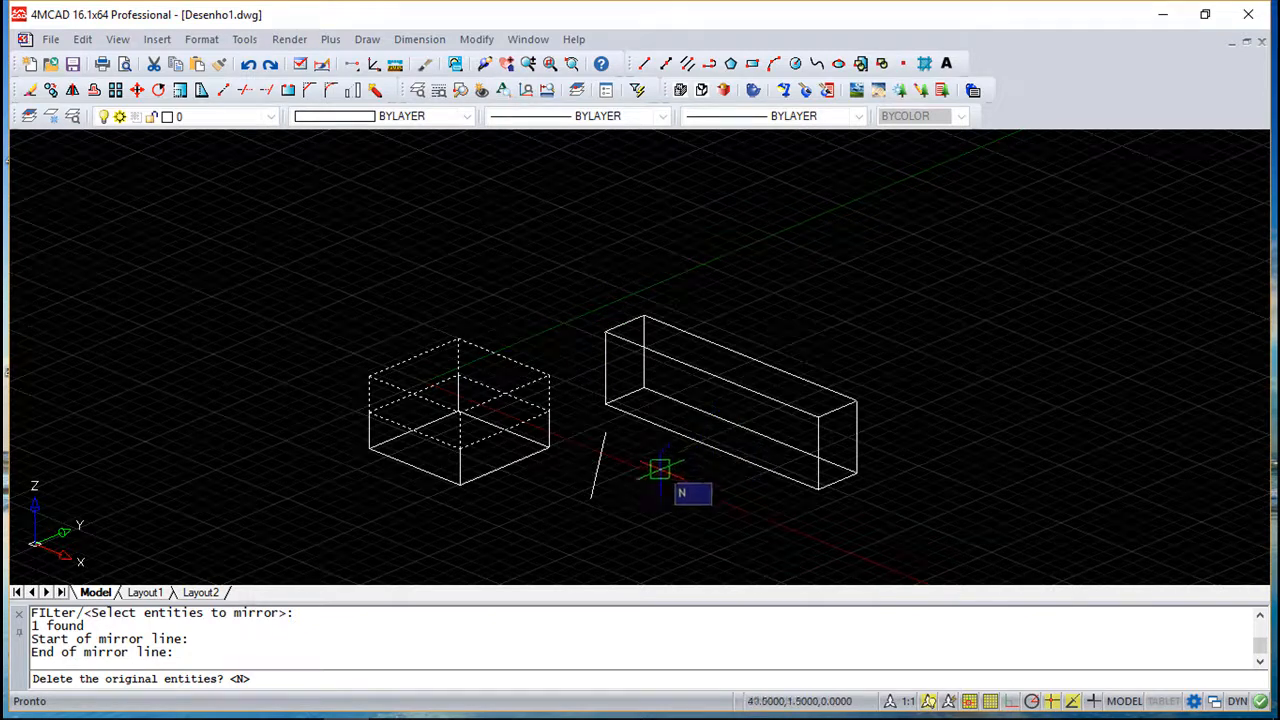
key("Return")
mouse_move(712, 497)
middle_mouse_down("shift")
mouse_move(609, 517)
mouse_move(596, 494)
mouse_move(749, 500)
mouse_move(697, 517)
mouse_move(707, 470)
mouse_move(697, 505)
mouse_move(712, 503)
middle_mouse_up("shift")
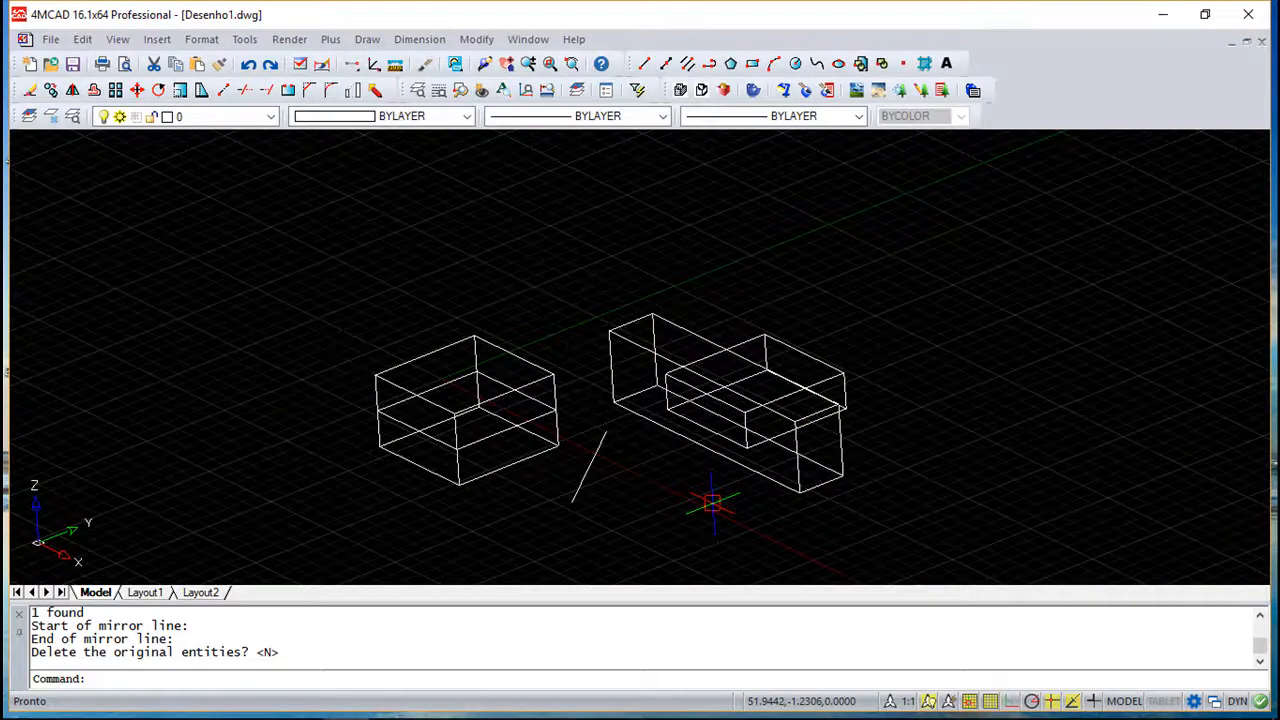
key("Escape")
key("Escape")
scroll(462, 447, "down", 6)
scroll(462, 447, "up", 8)
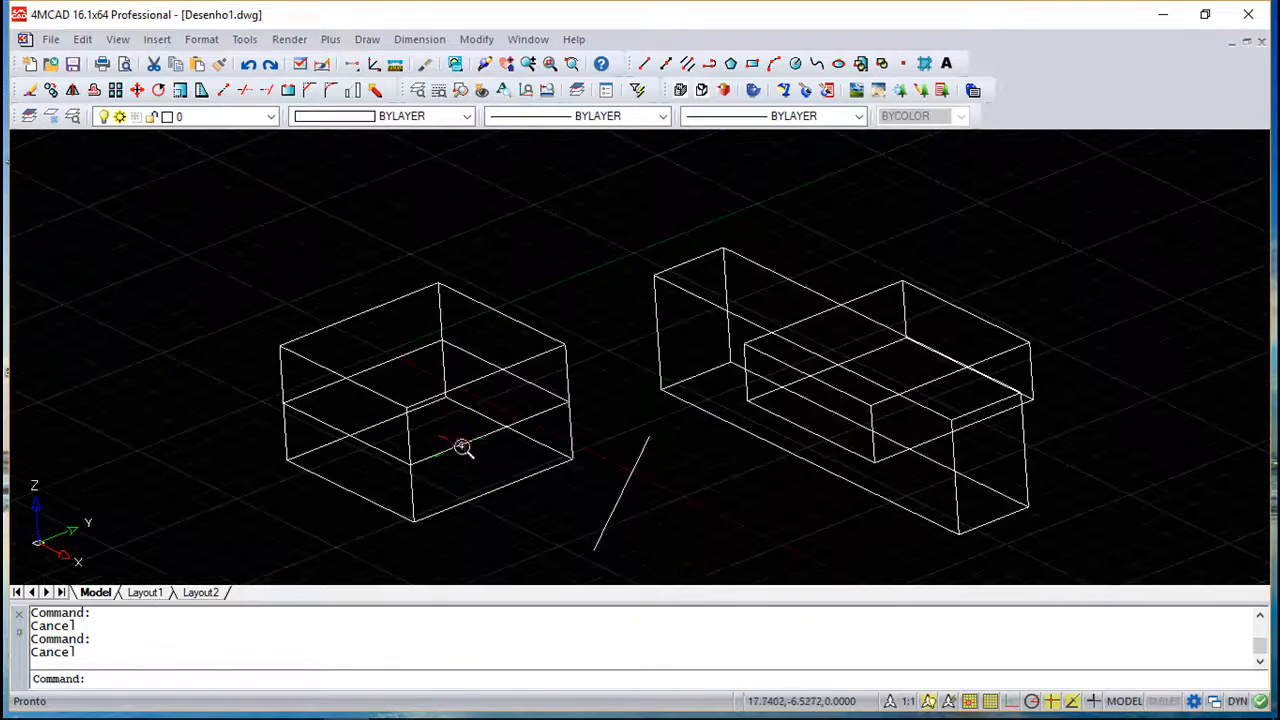
middle_click_drag(644, 442, 605, 404)
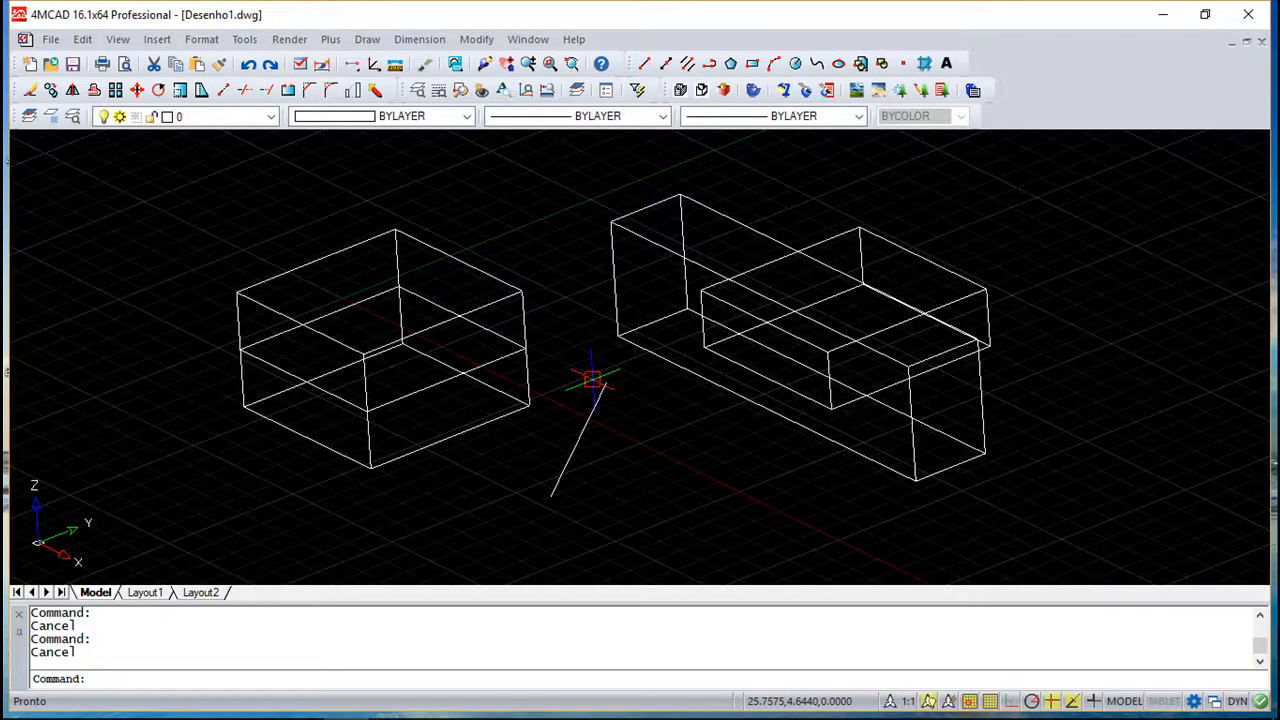
- Erase the two mirrored box copies, keeping the original first box and the long box
left_click(30, 90)
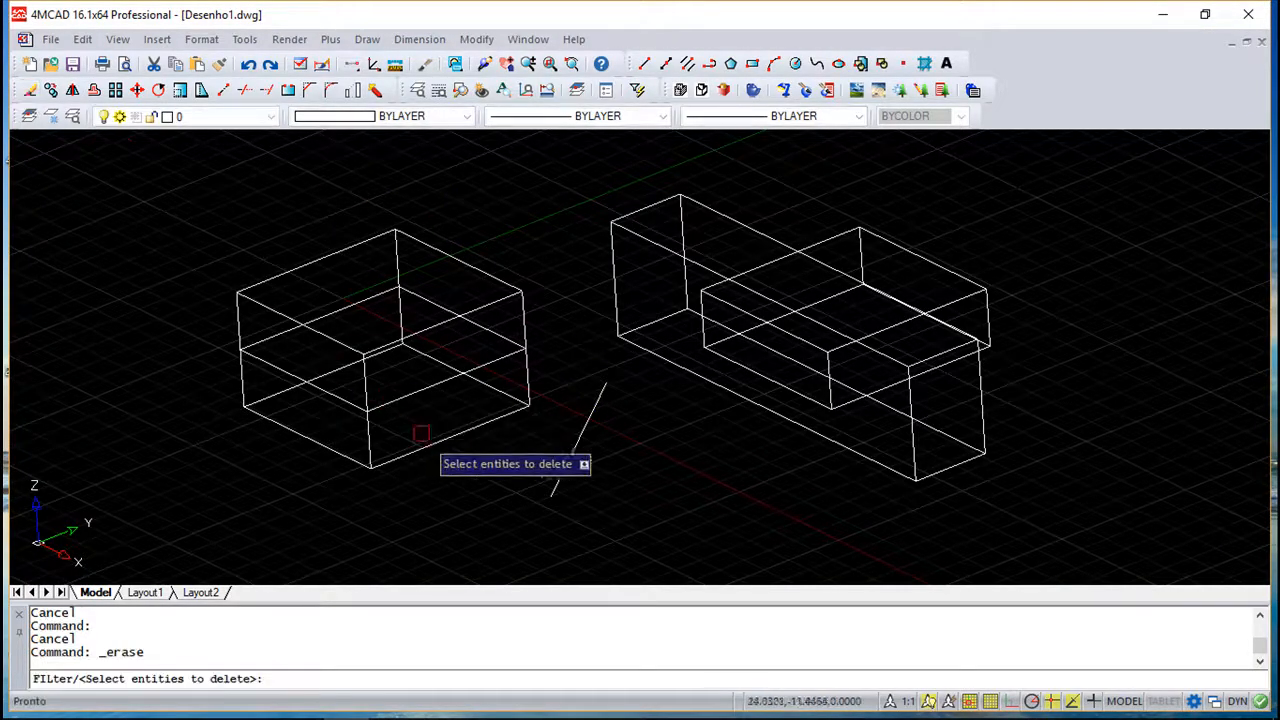
left_click(508, 425)
left_click(891, 244)
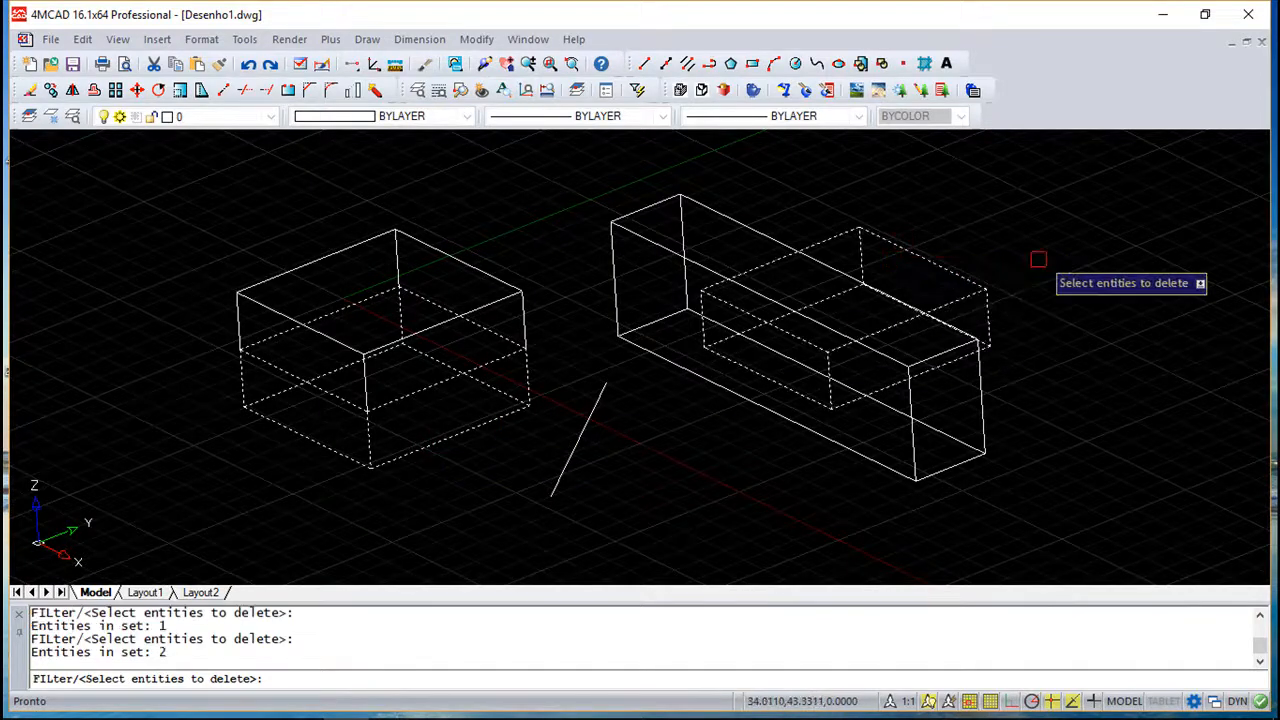
key("Return")
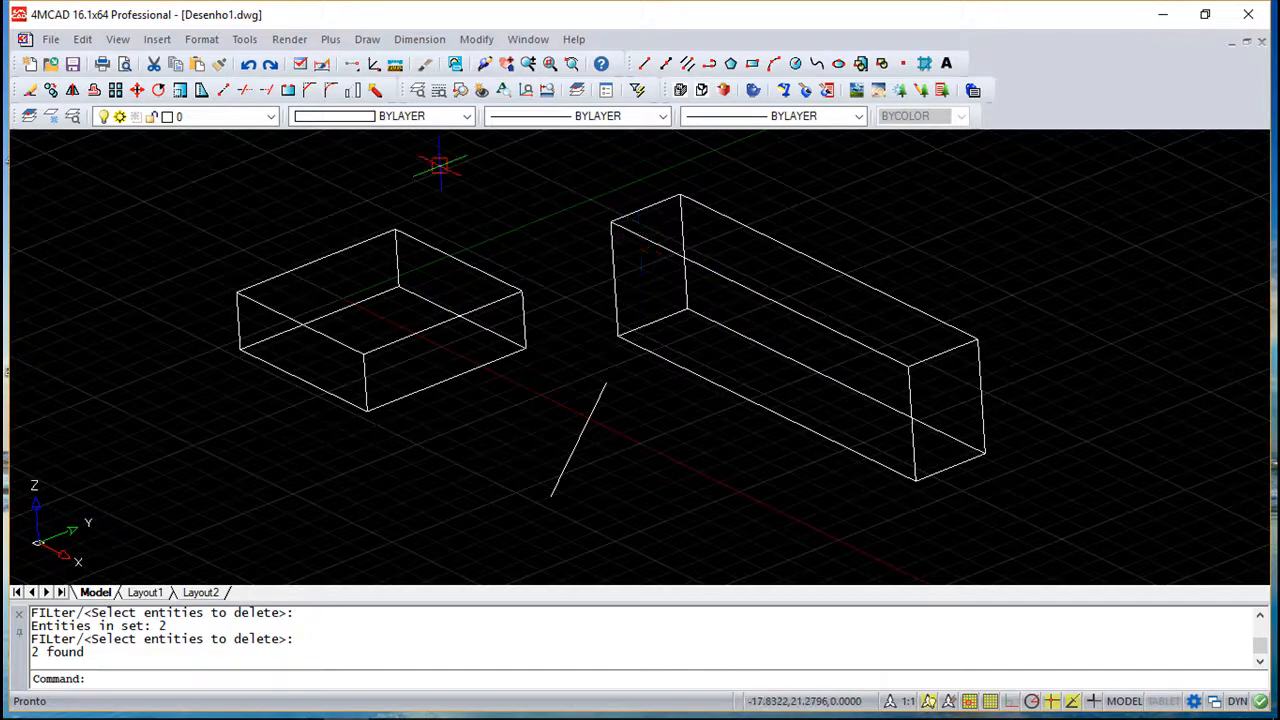
- Try aligning the first box against the long box with three source and destination point pairs, then undo the alignment
left_click(368, 40)
mouse_move(486, 40)
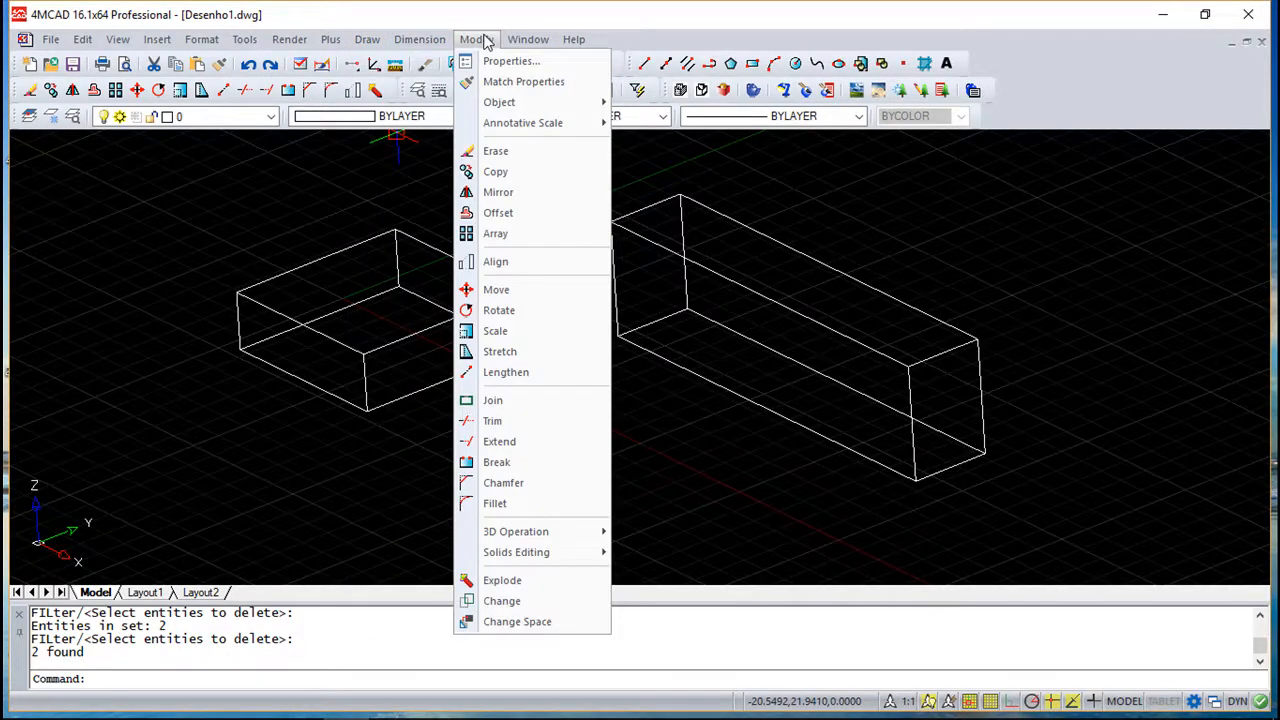
mouse_move(523, 532)
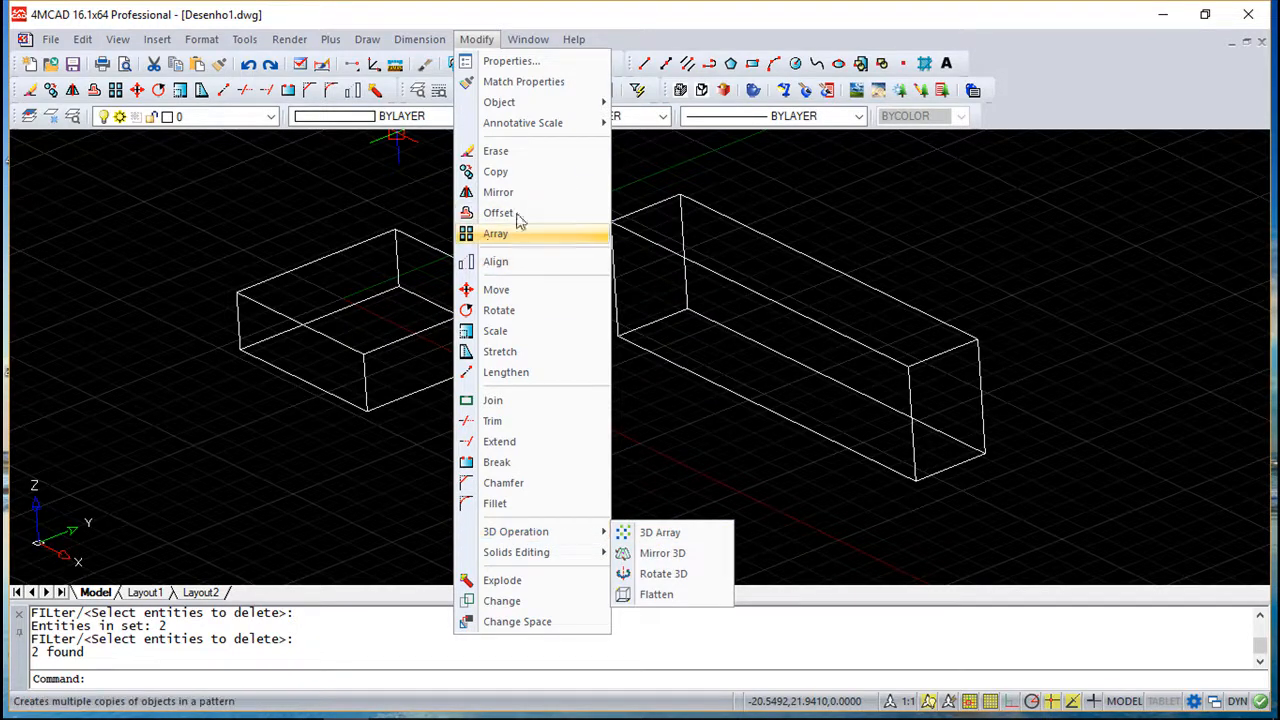
left_click(511, 270)
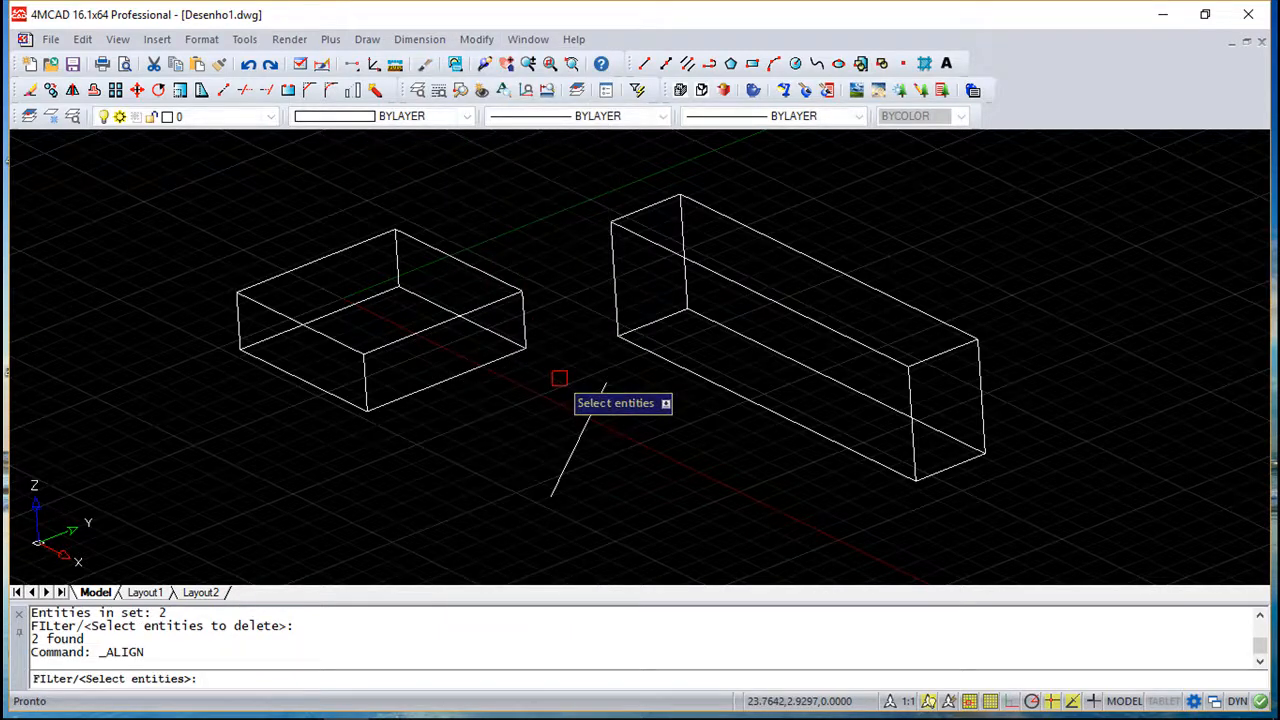
left_click(472, 369)
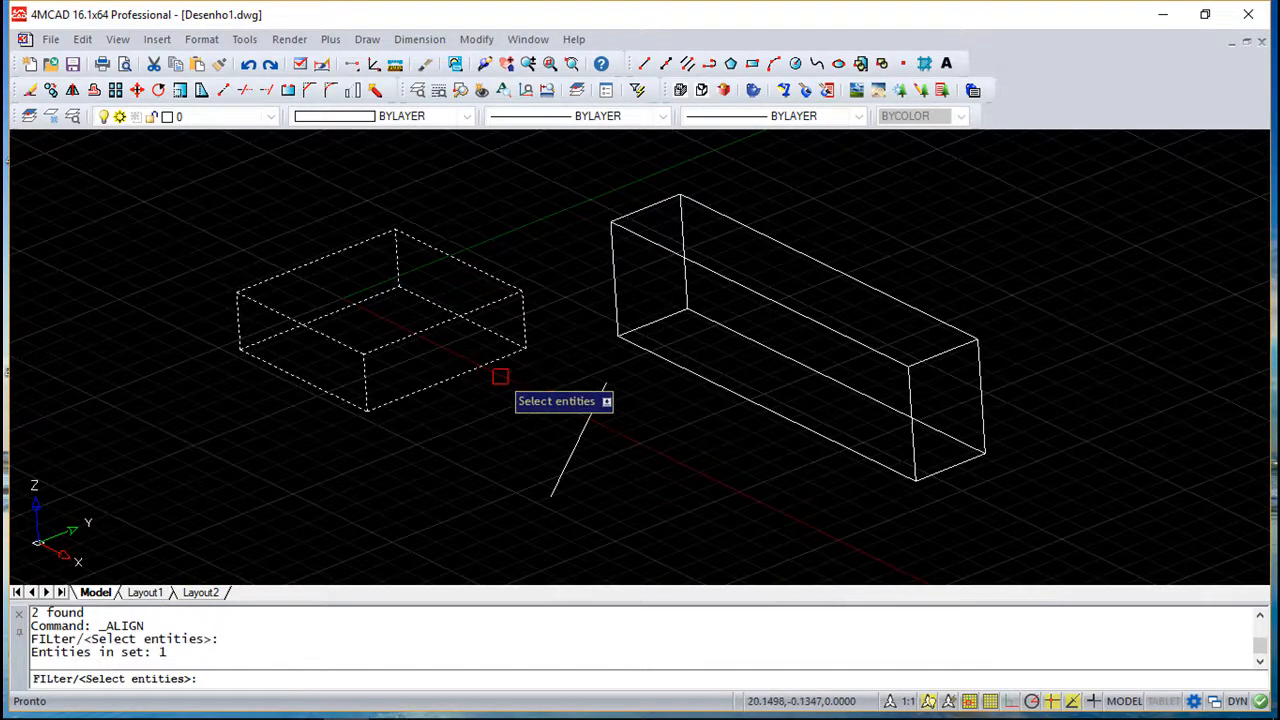
key("Return")
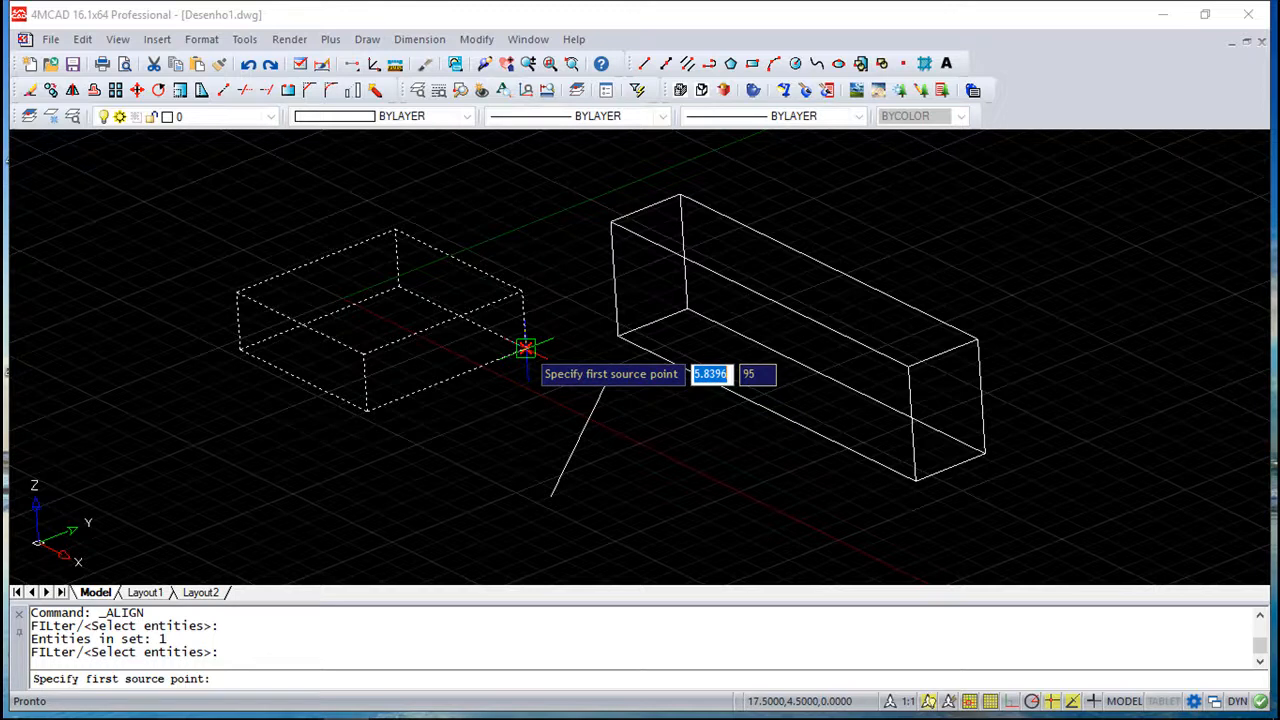
left_click(526, 348)
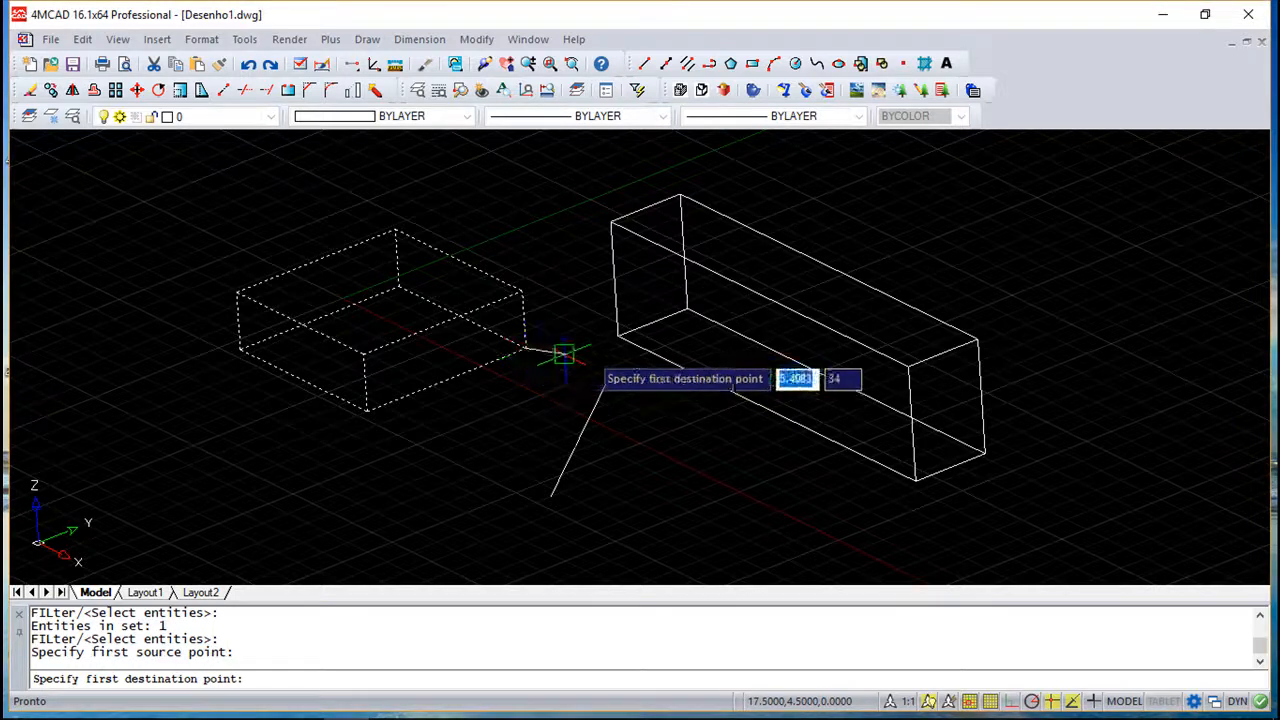
left_click(618, 340)
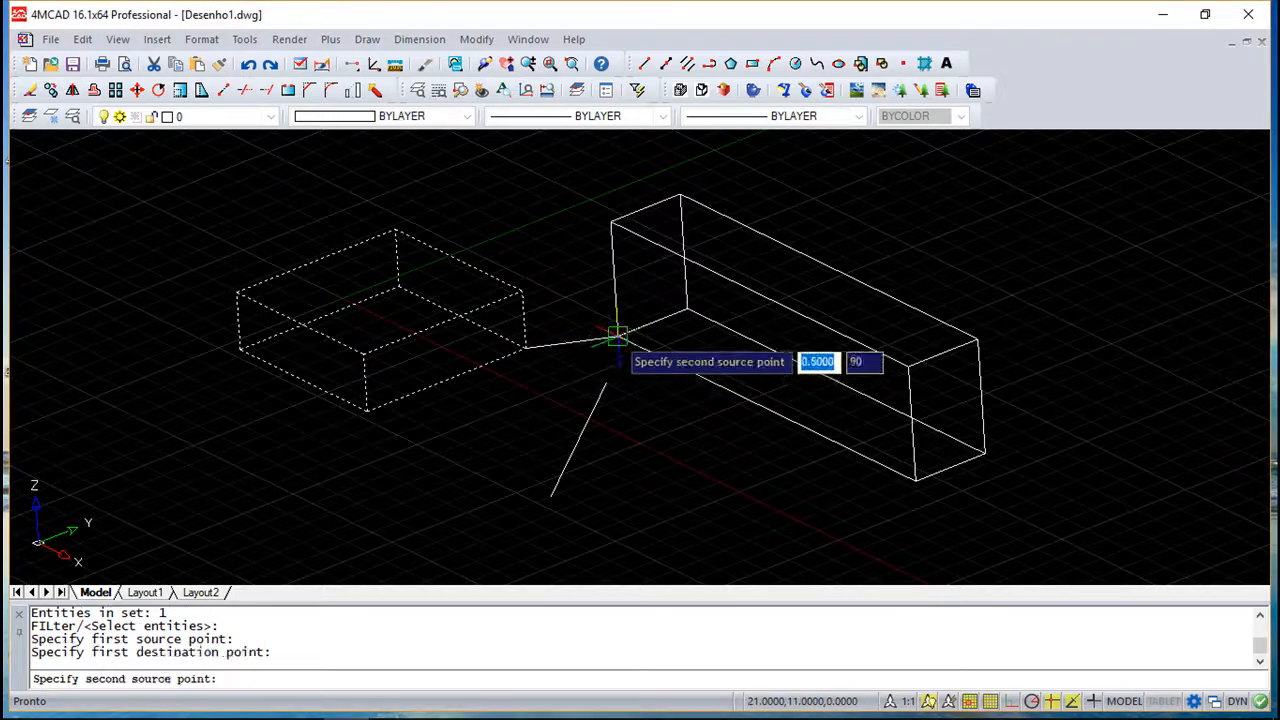
left_click(522, 290)
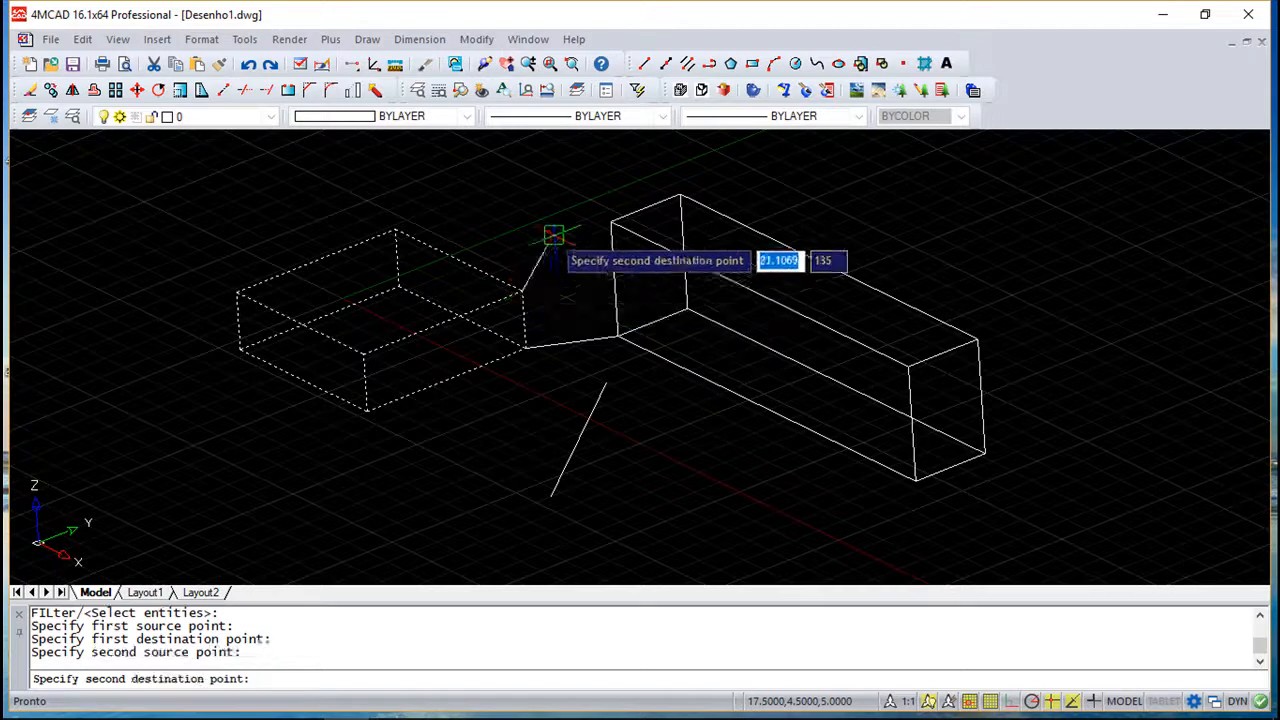
left_click(610, 220)
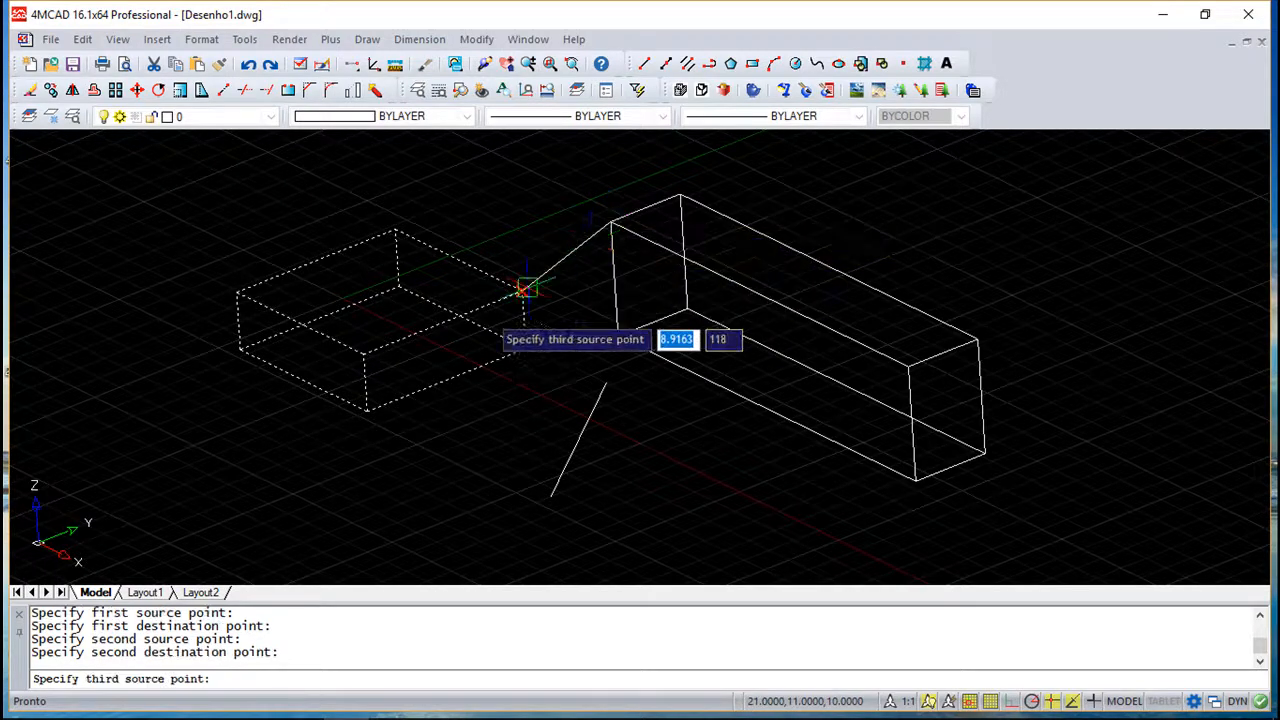
left_click(368, 402)
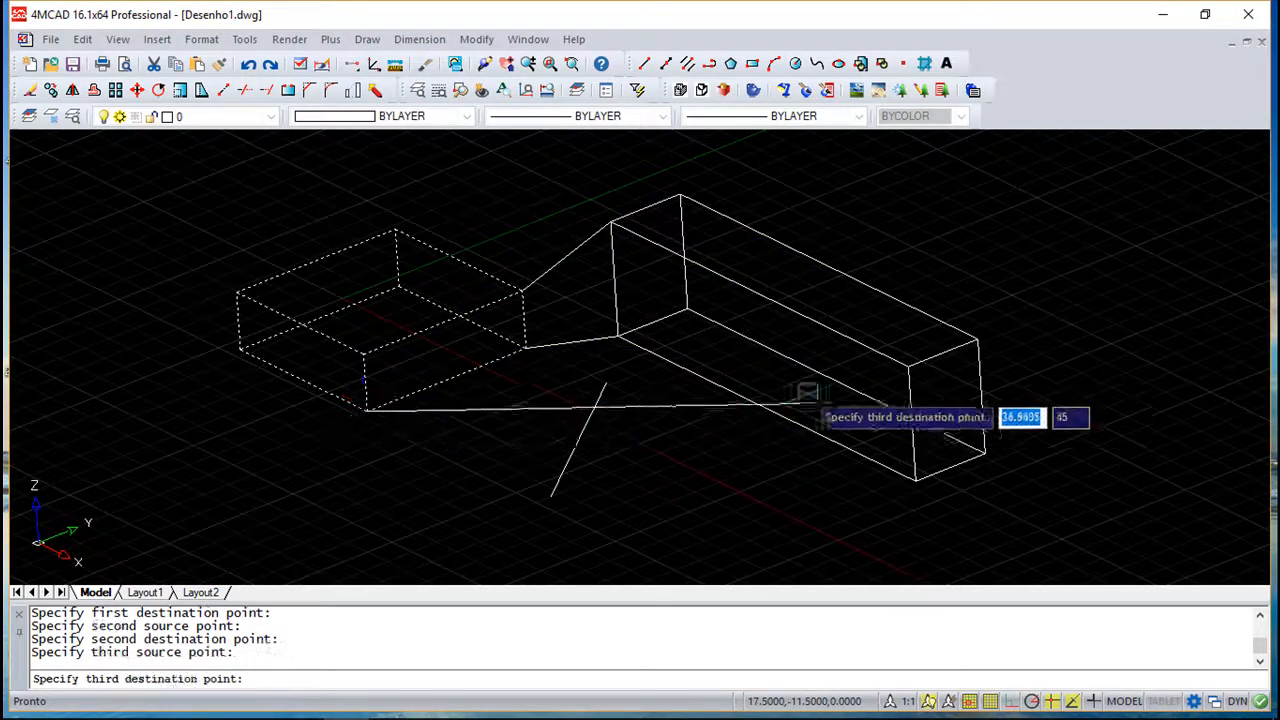
left_click(907, 367)
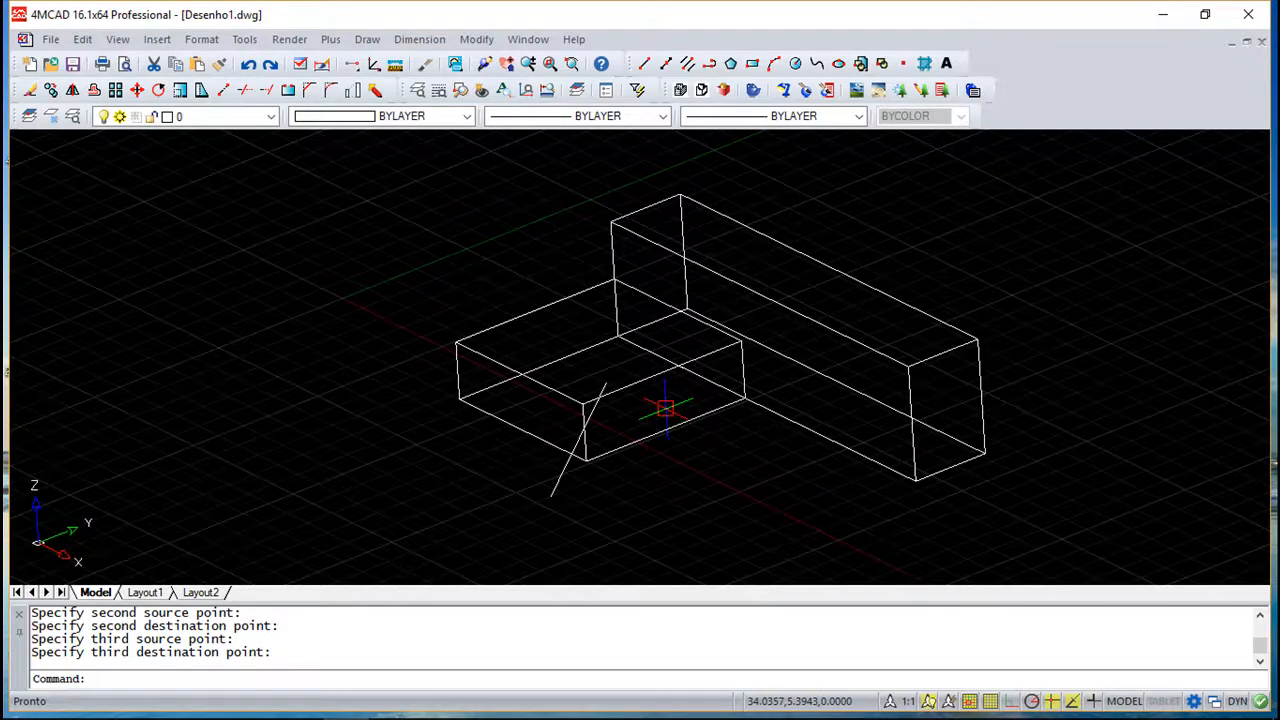
left_click(248, 63)
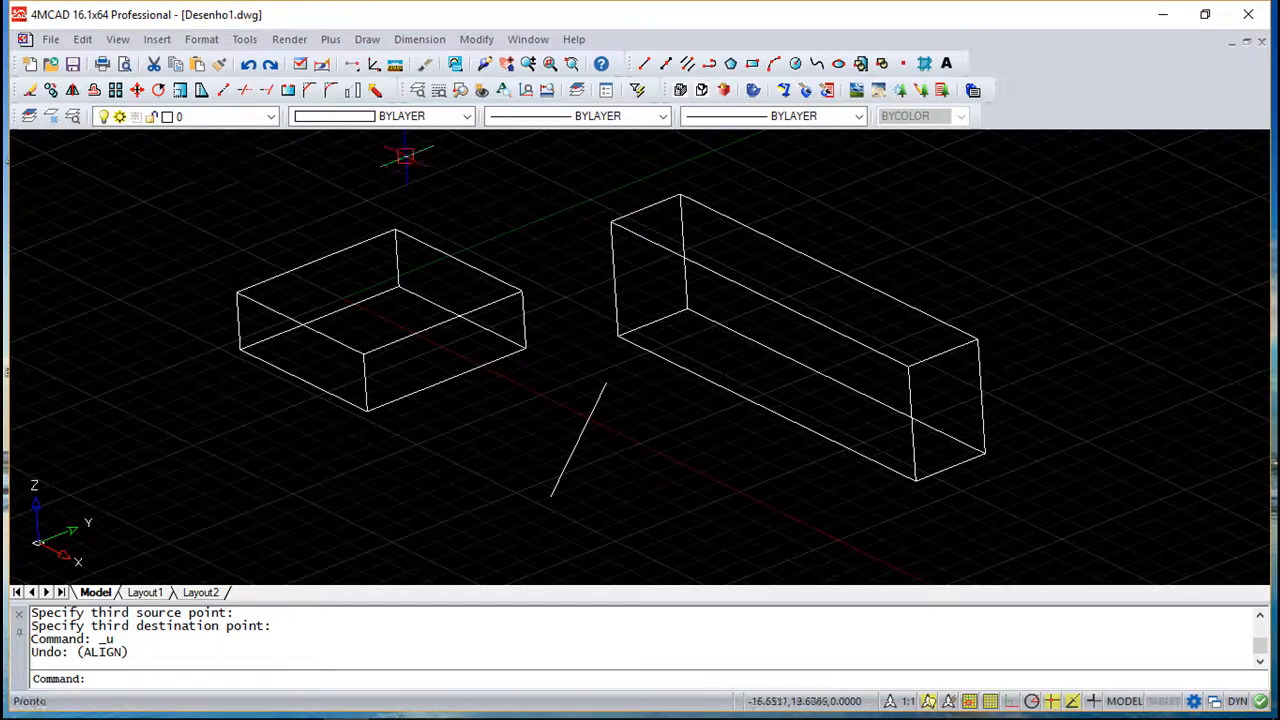
- Move the first box from its lower front corner to the long box's lower corner, then undo the move
left_click(478, 40)
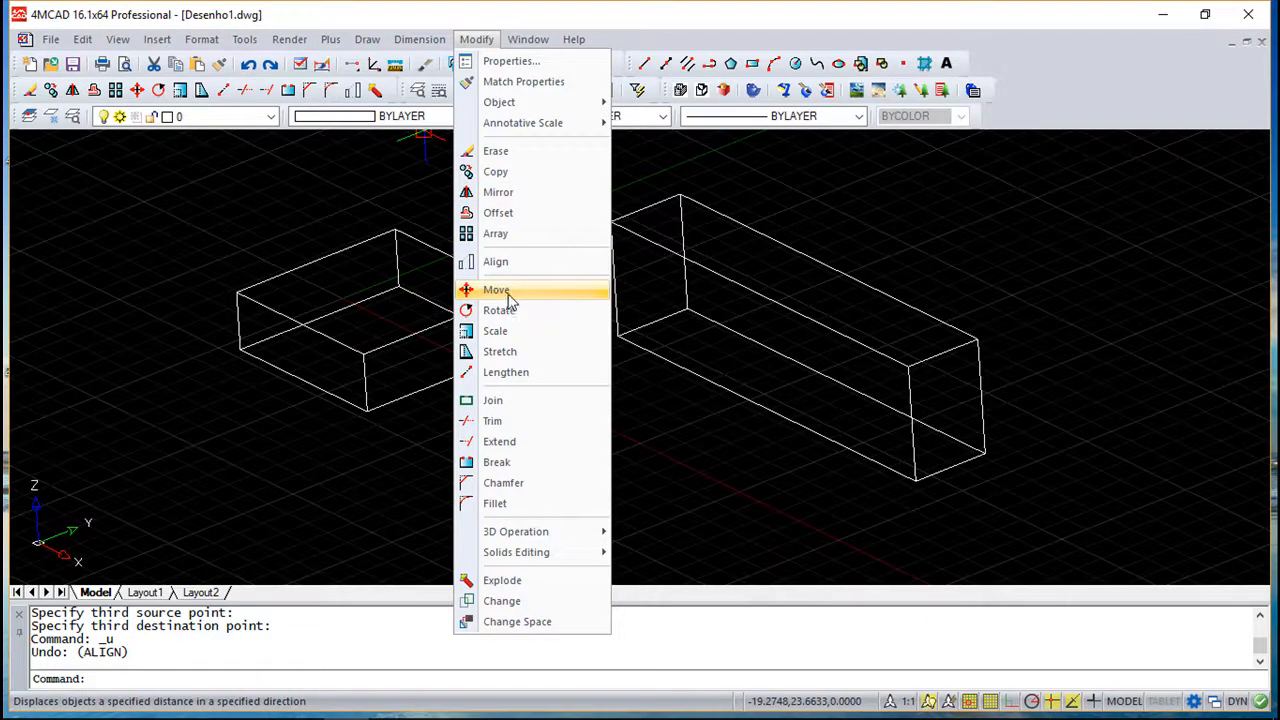
left_click(505, 290)
left_click(405, 398)
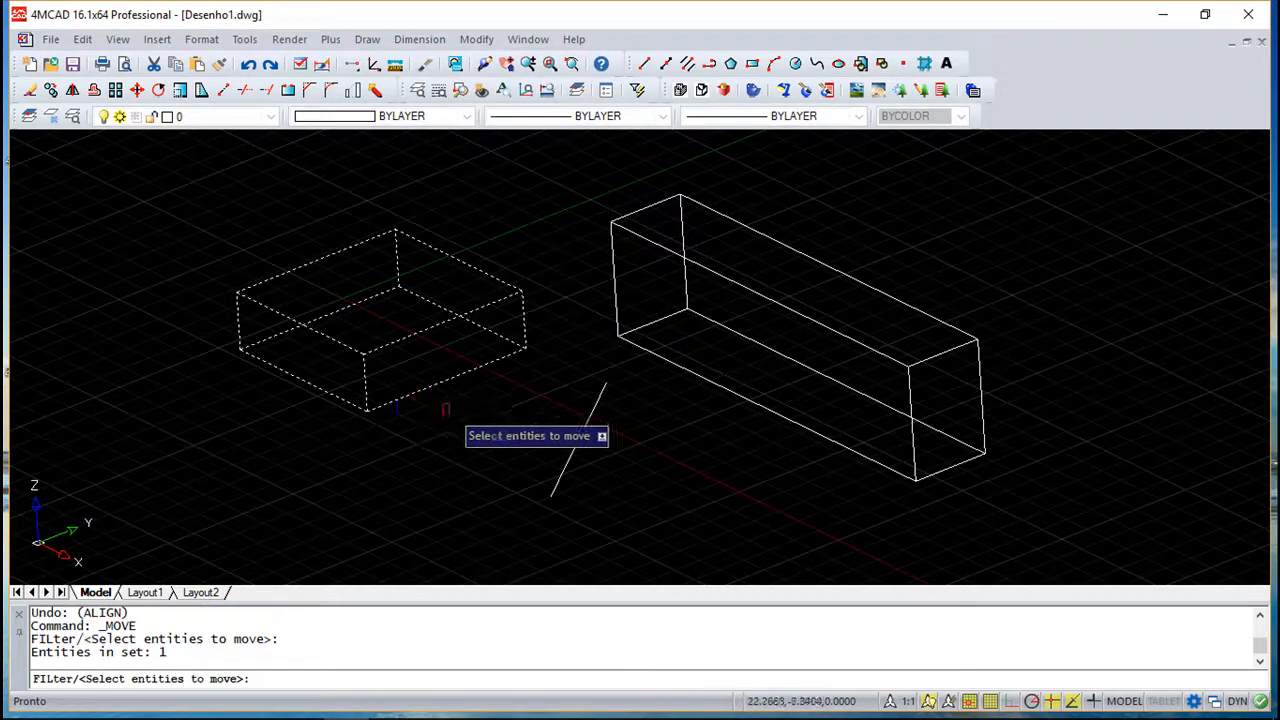
key("Return")
left_click(367, 410)
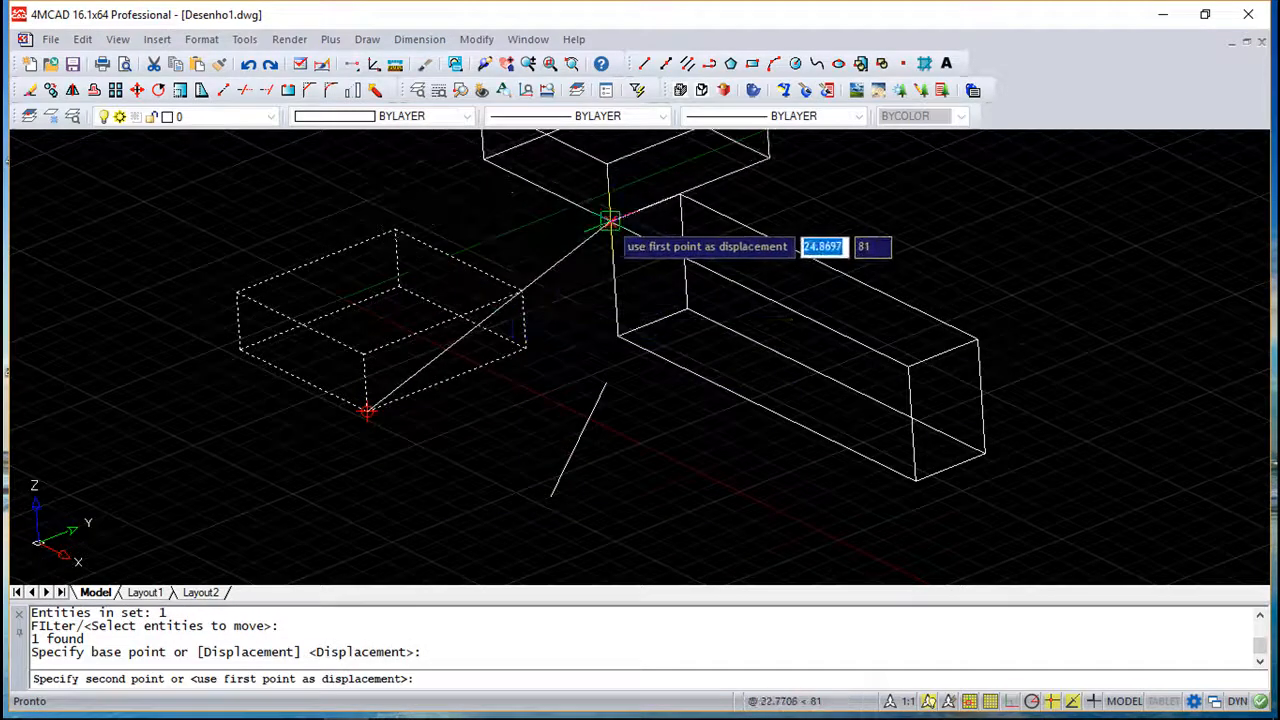
left_click(909, 365)
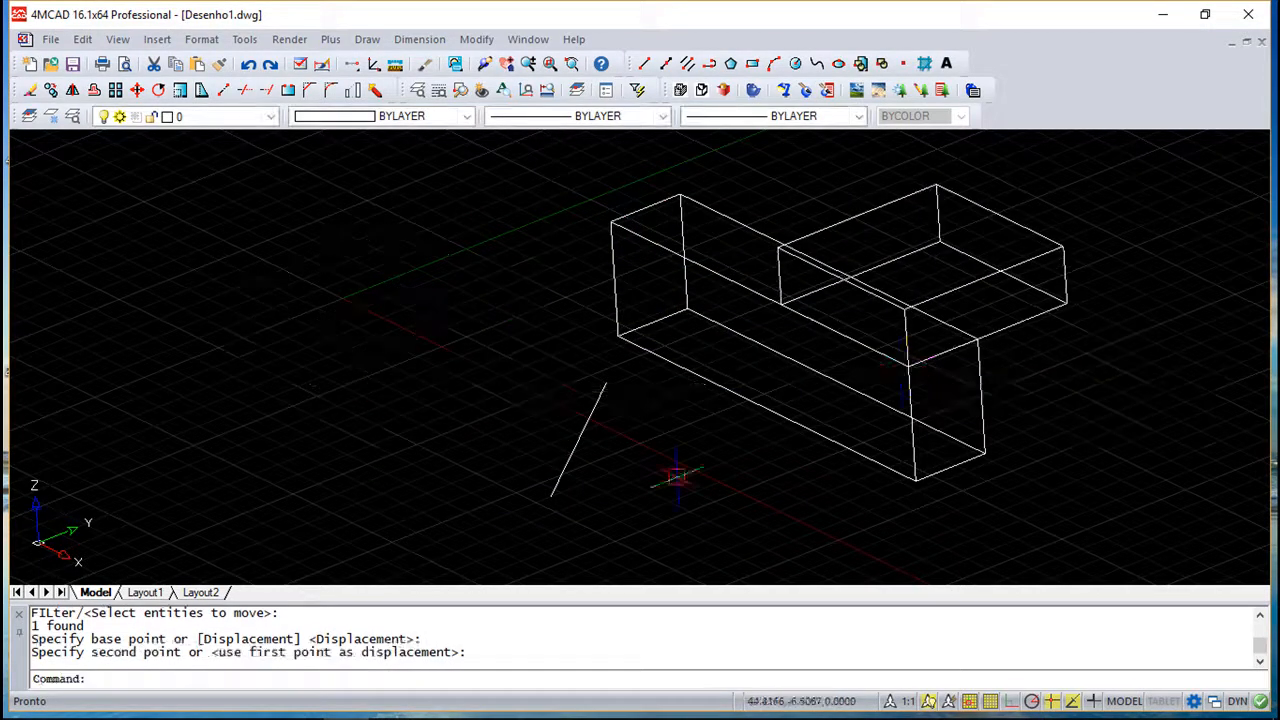
middle_click_drag(571, 371, 570, 400, "shift")
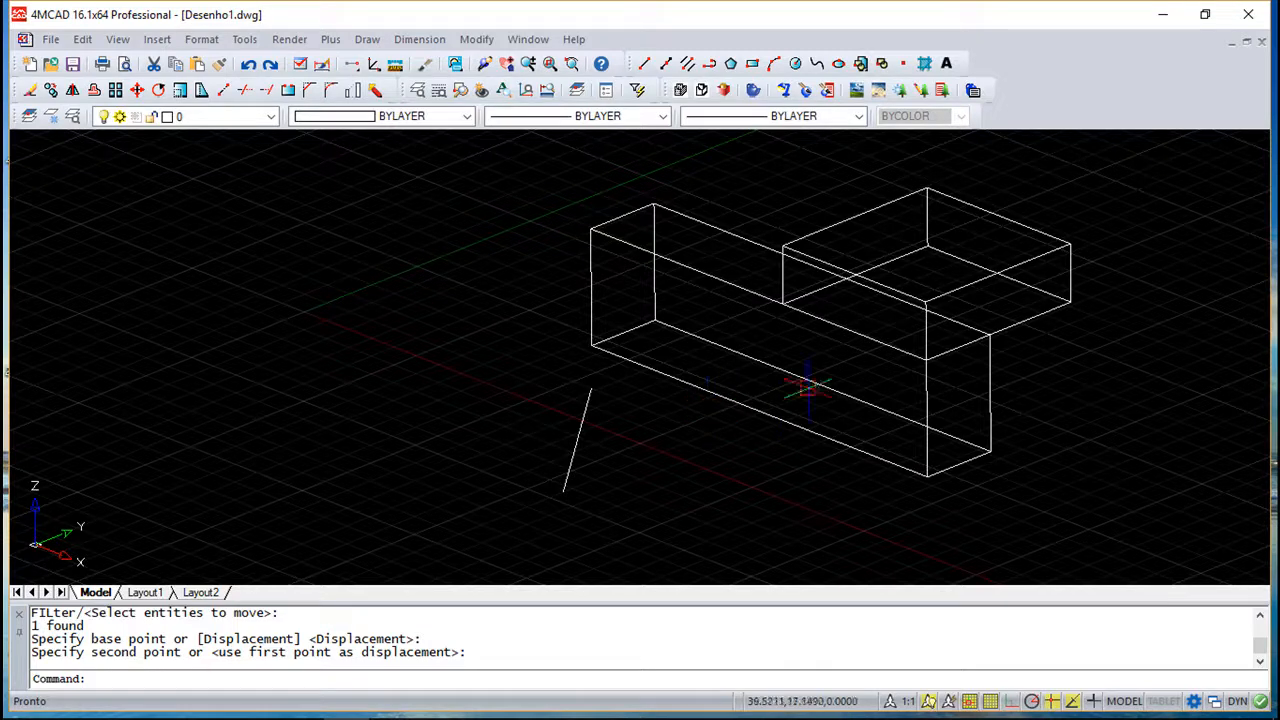
left_click(250, 65)
left_click(250, 65)
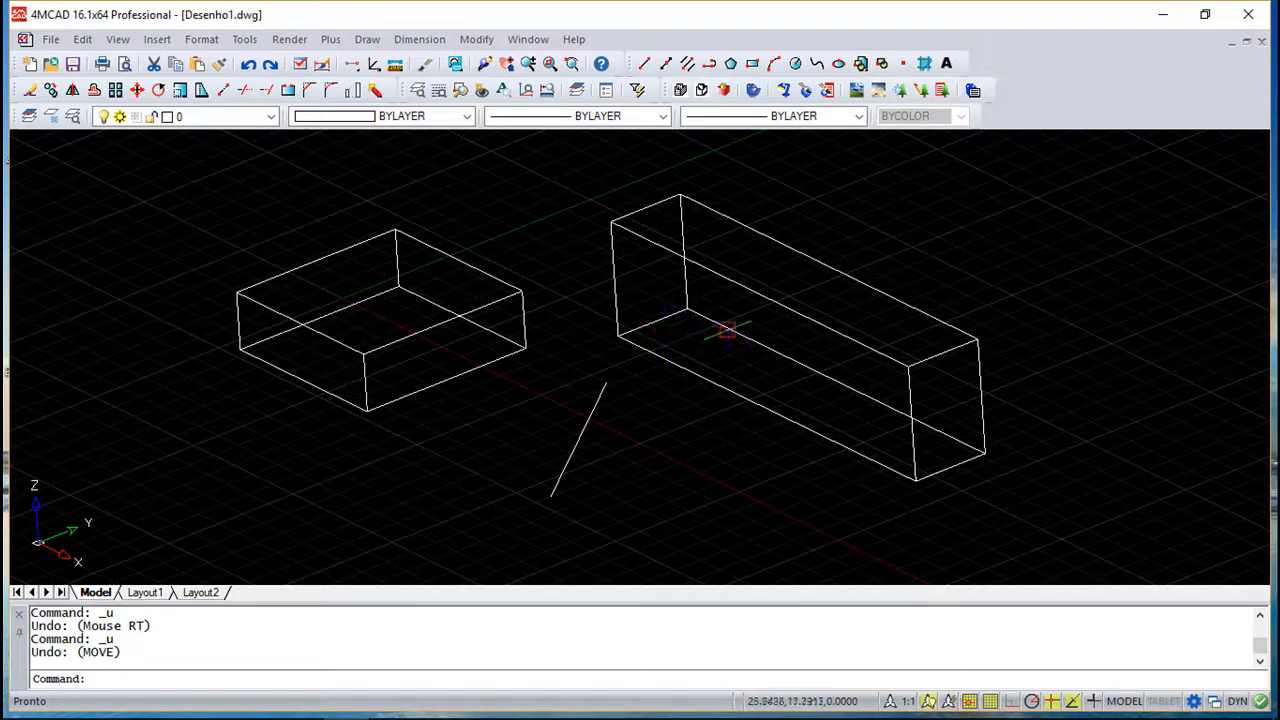
- Create a section of the first box on a plane through three corner points at its mid-height
left_click(367, 39)
mouse_move(417, 594)
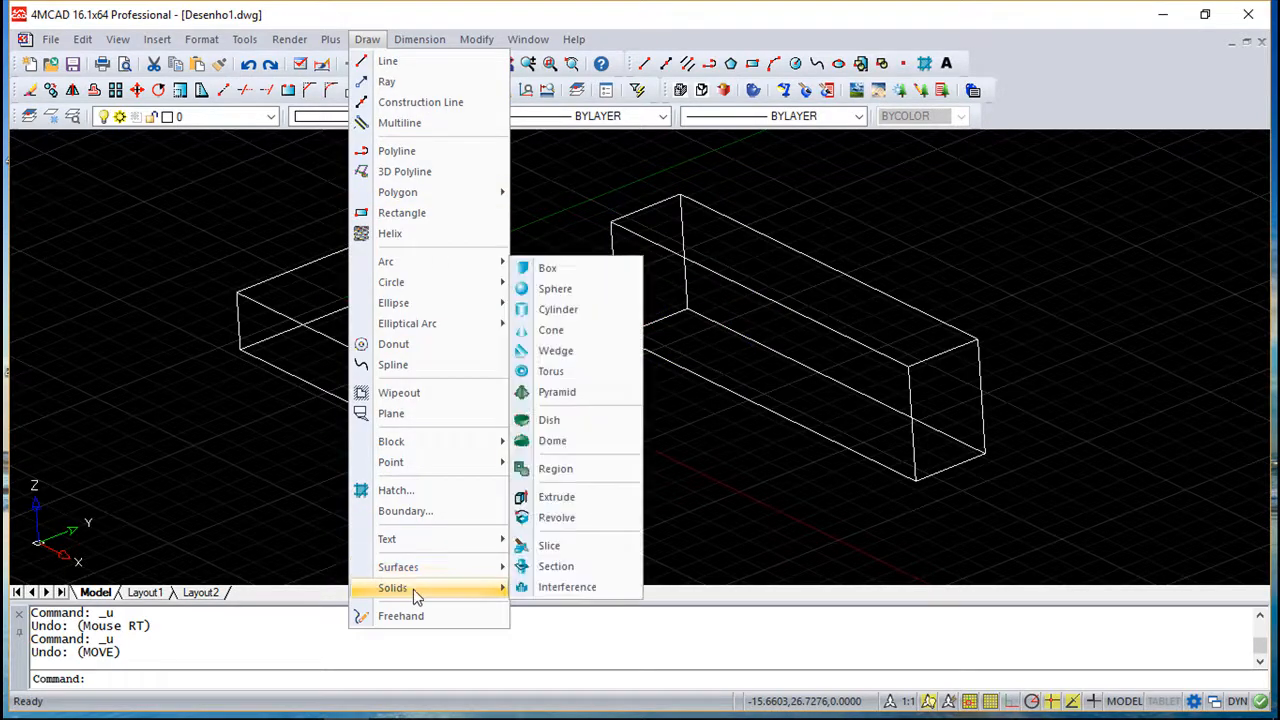
left_click(577, 566)
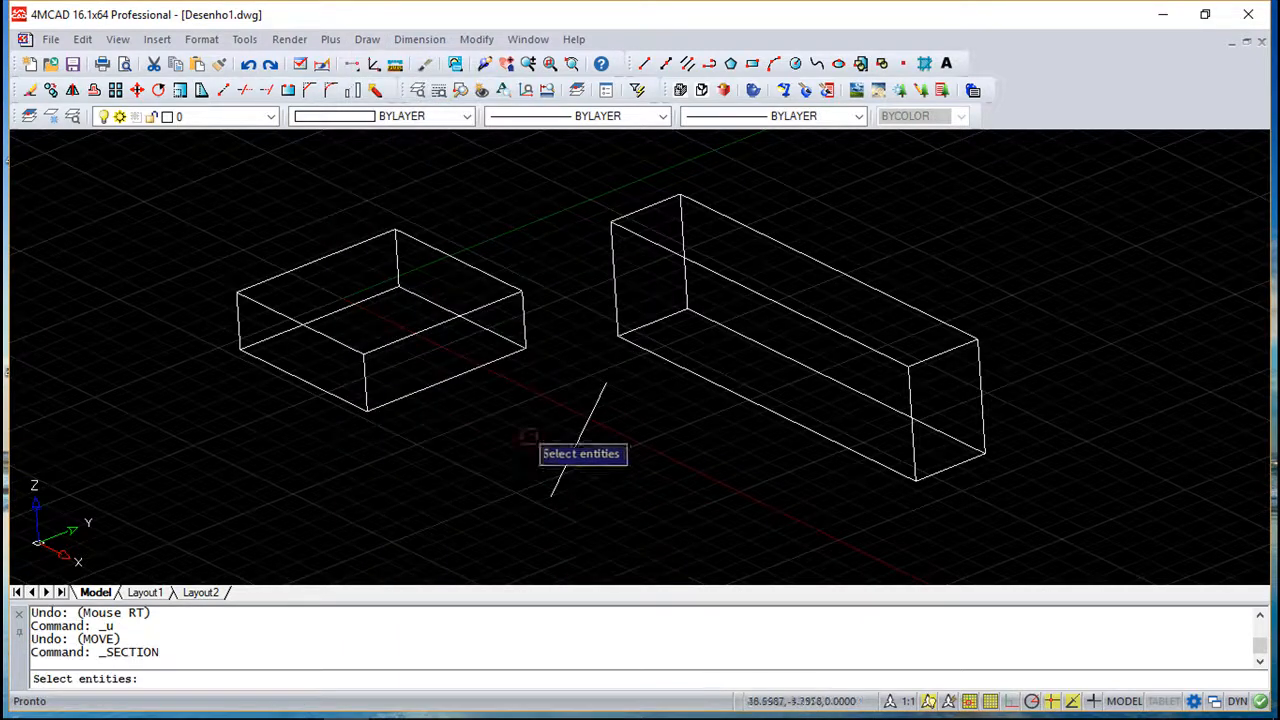
left_click(440, 380)
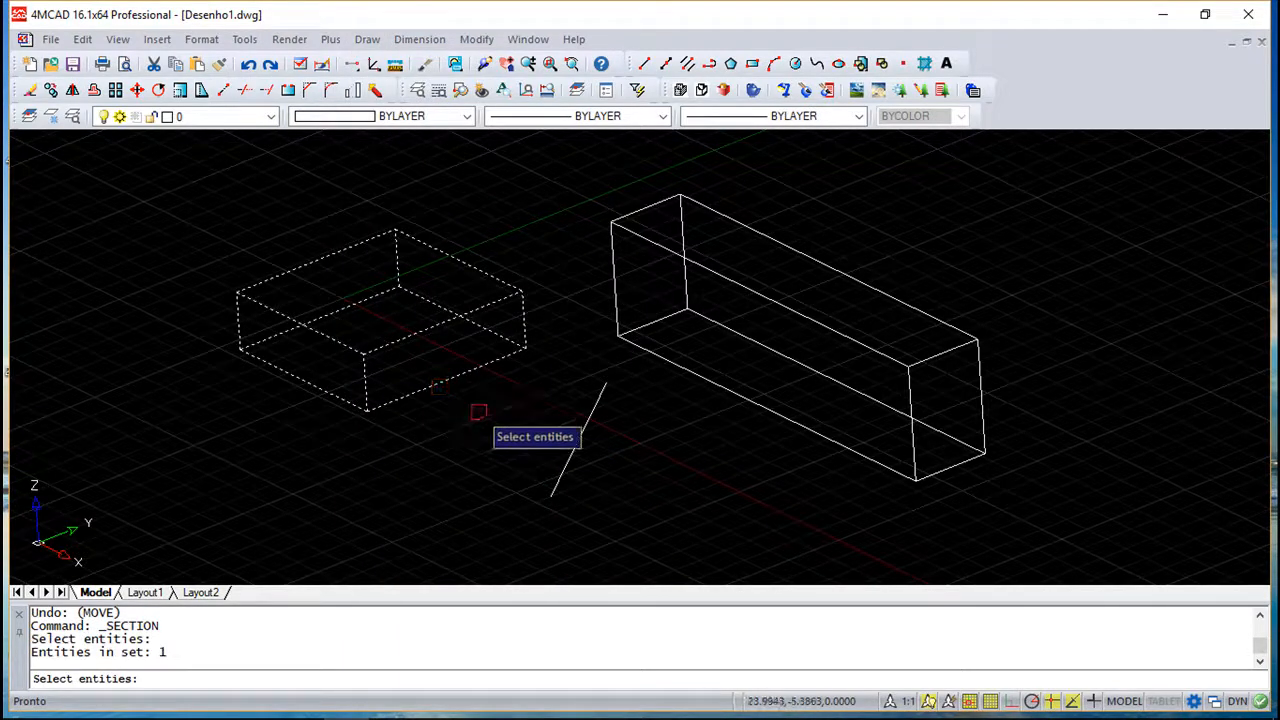
key("Return")
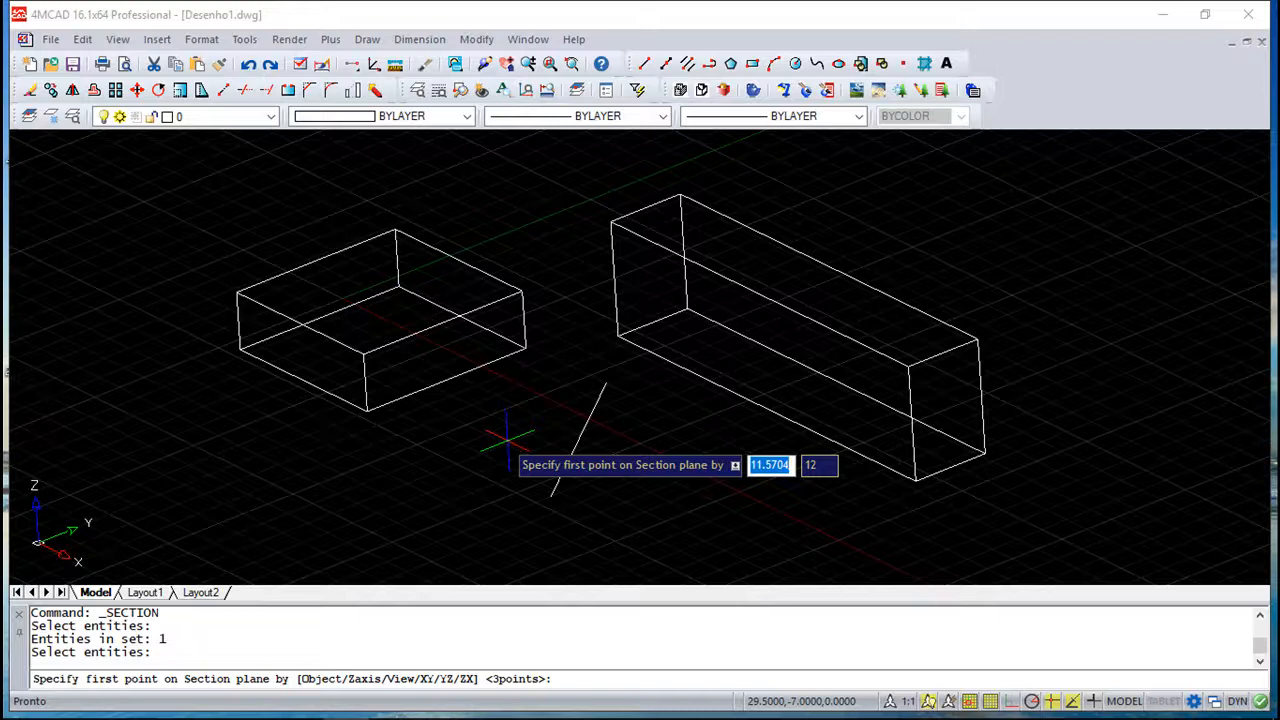
left_click(240, 349)
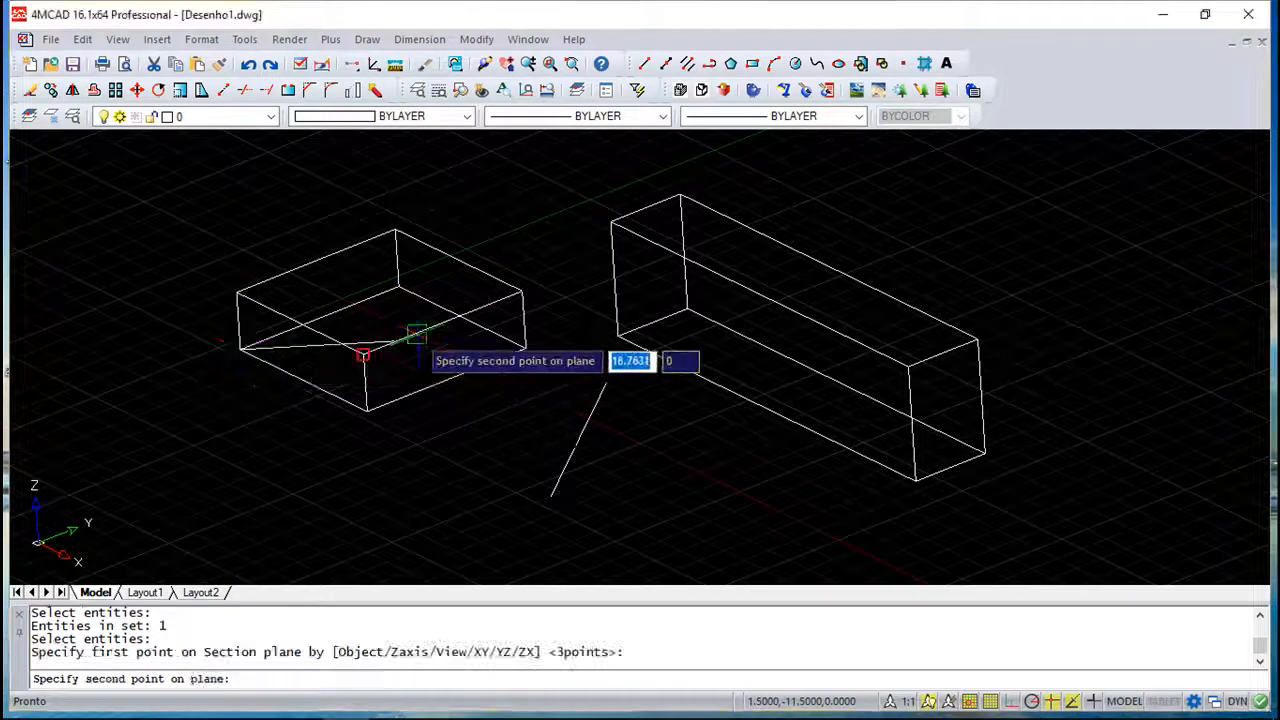
left_click(522, 348)
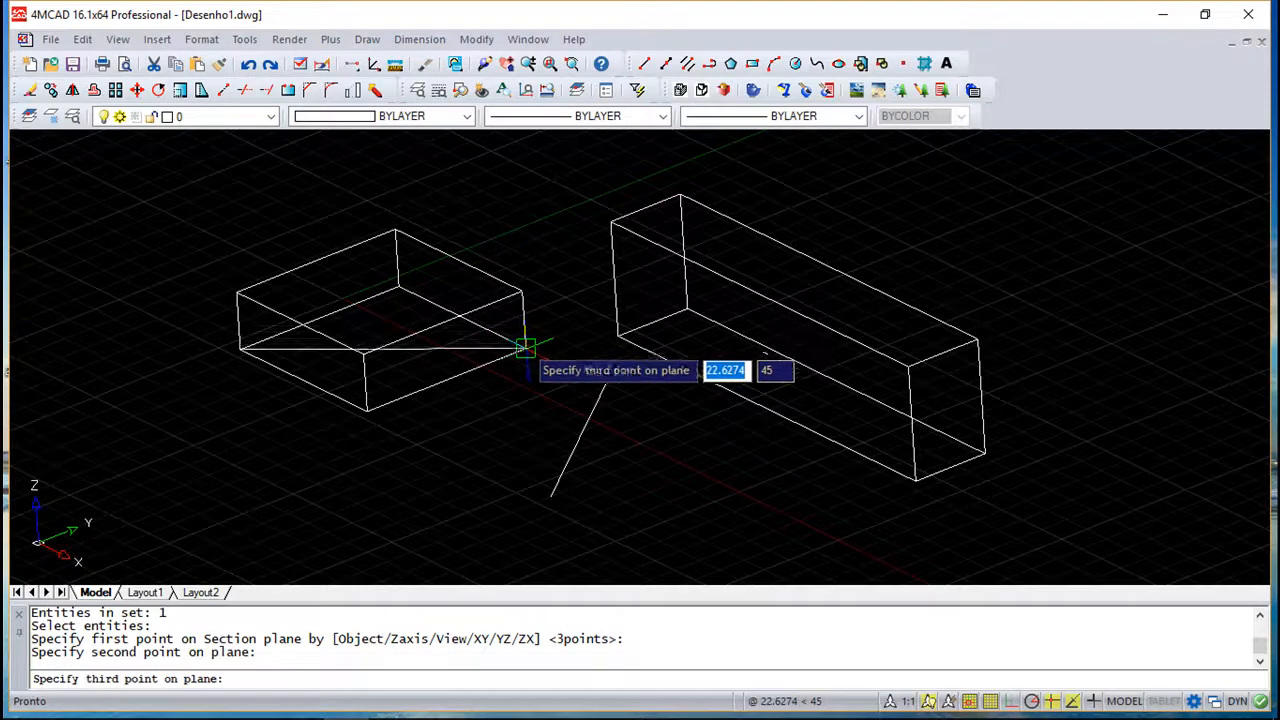
left_click(236, 291)
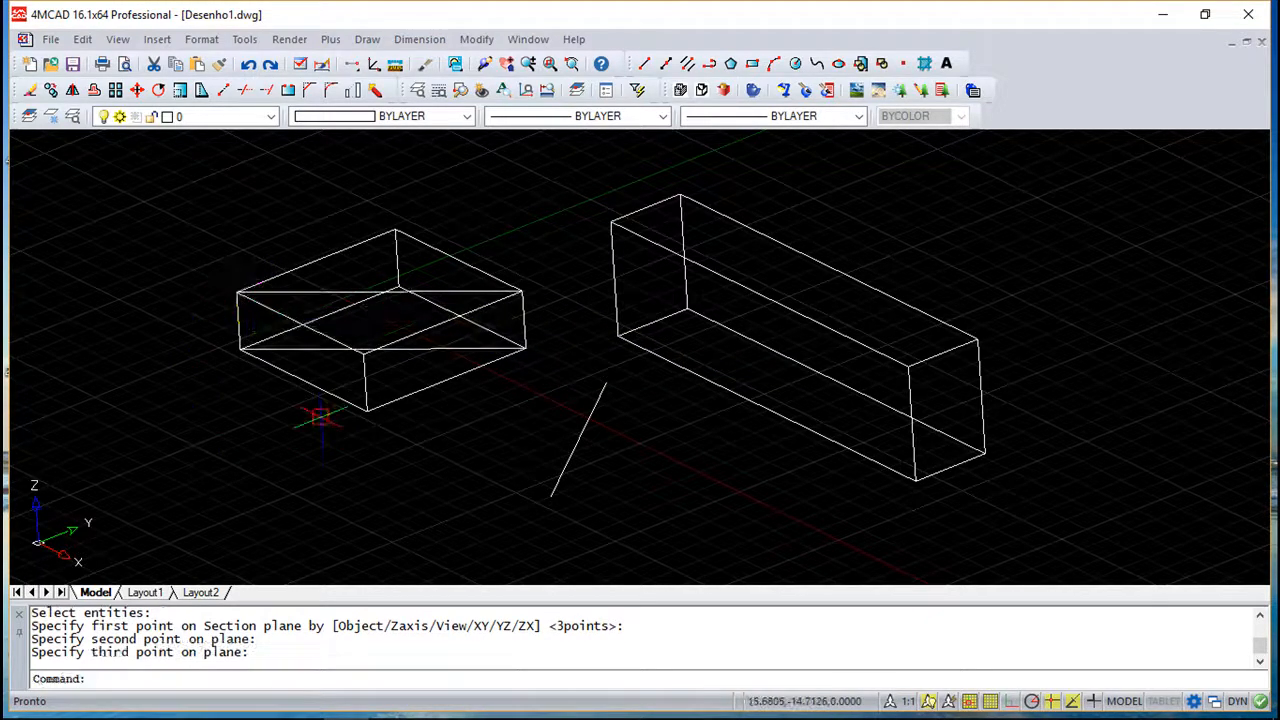
- Select the section region to inspect it, then undo the section
middle_click_drag(300, 292, 403, 271, "shift")
key("Escape")
key("Escape")
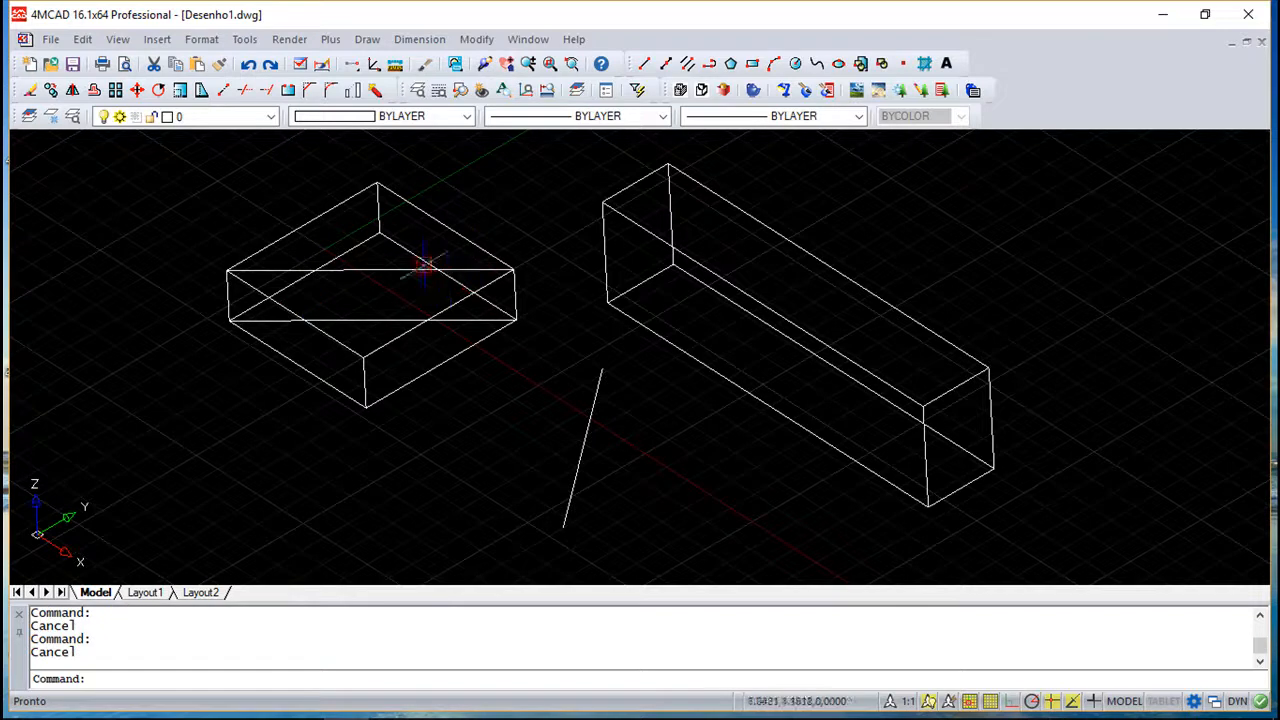
left_click(395, 270)
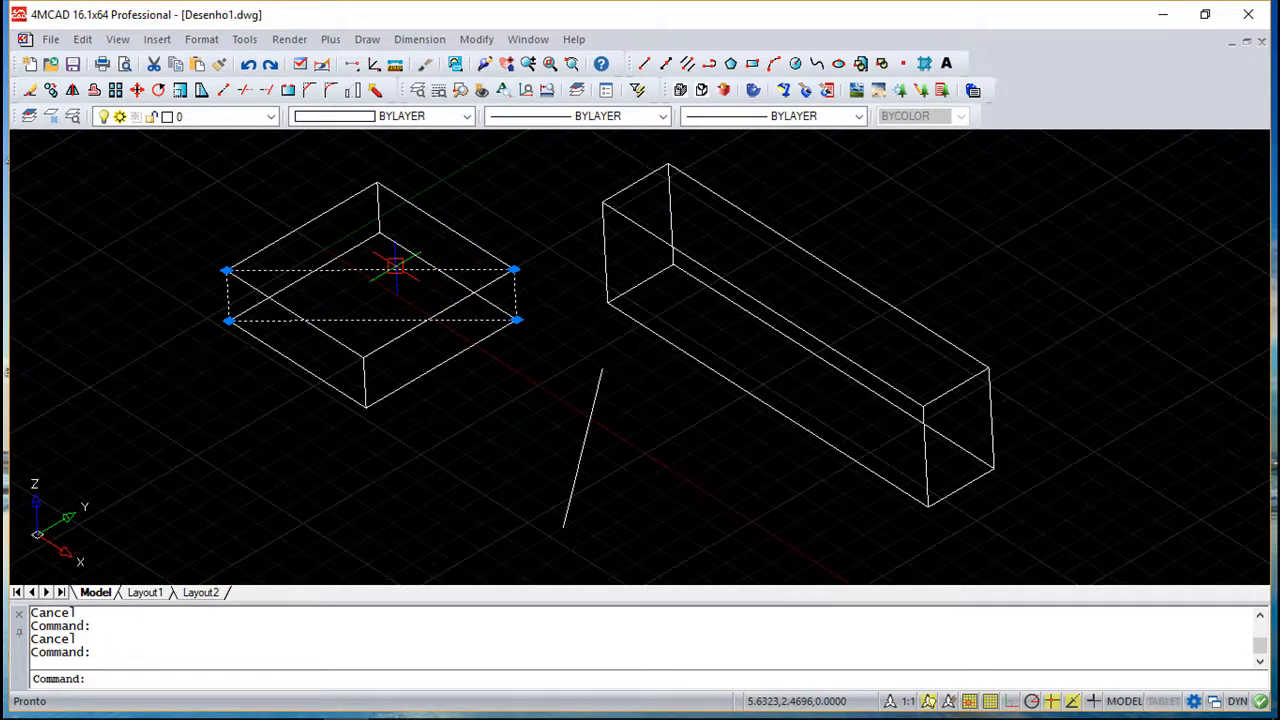
key("Escape")
left_click(249, 64)
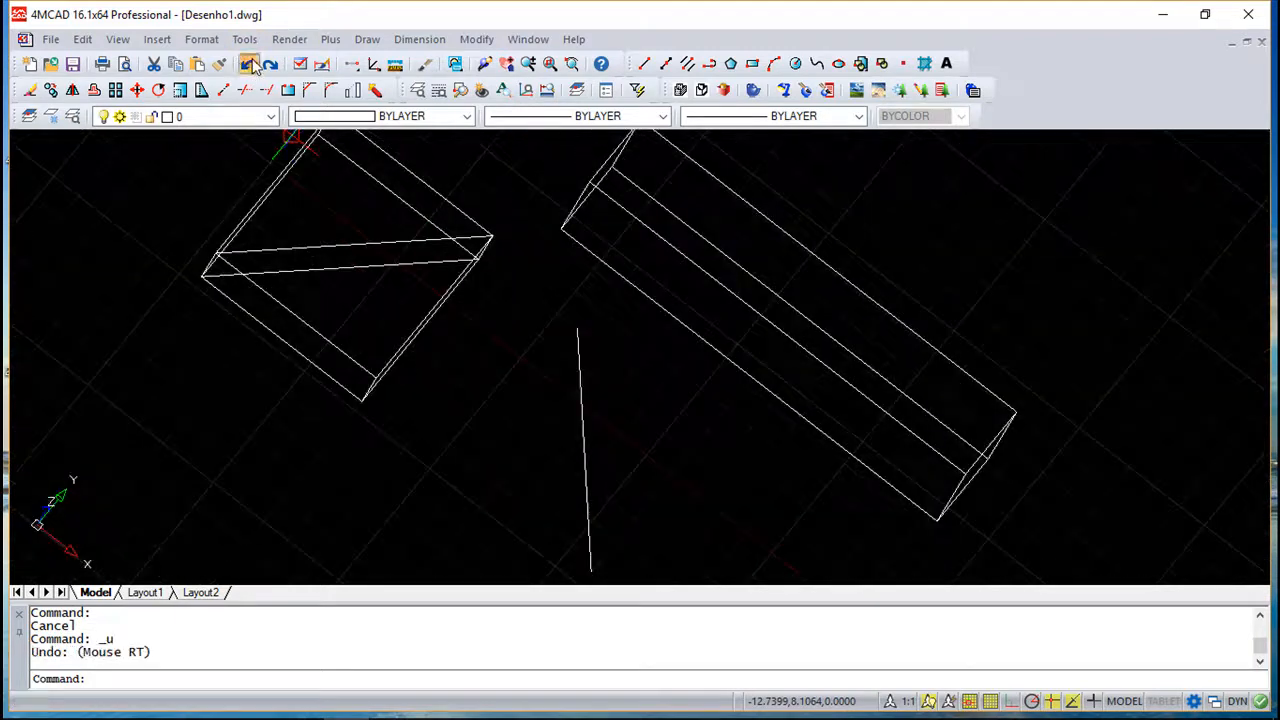
left_click(249, 65)
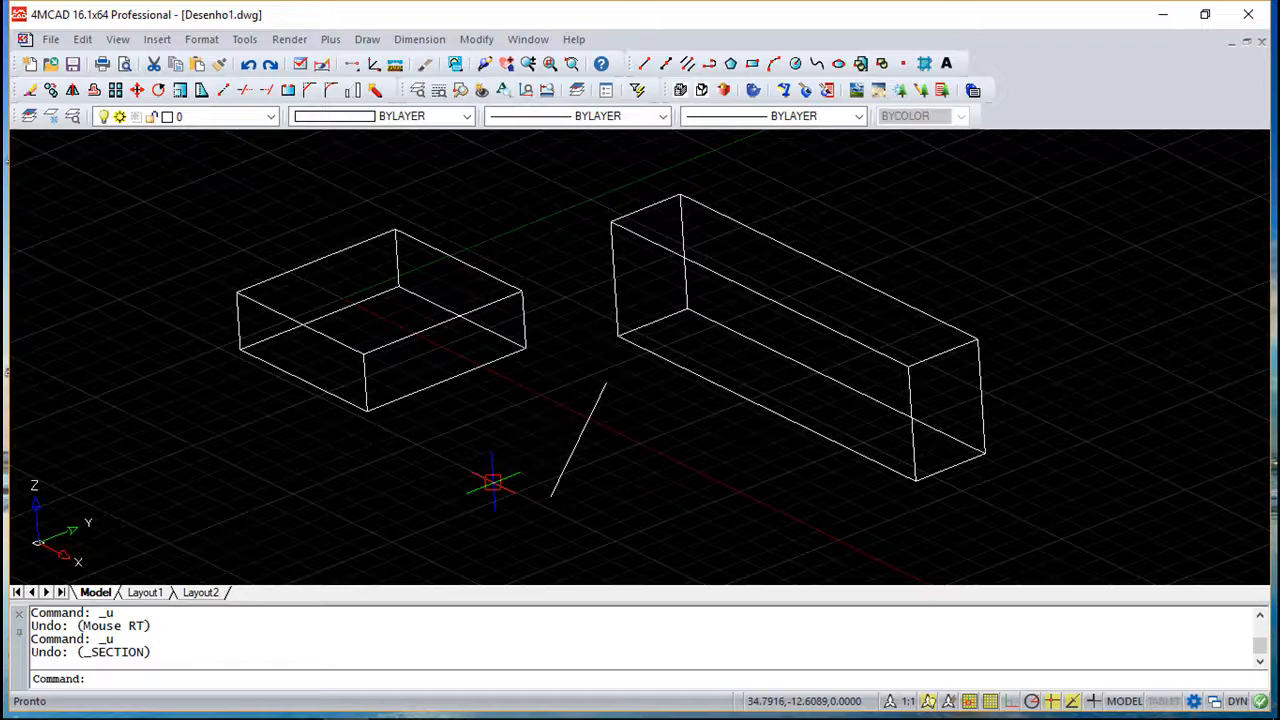
- Slice the long box diagonally with a plane through three of its corner points, keeping the upper back part
left_click(364, 41)
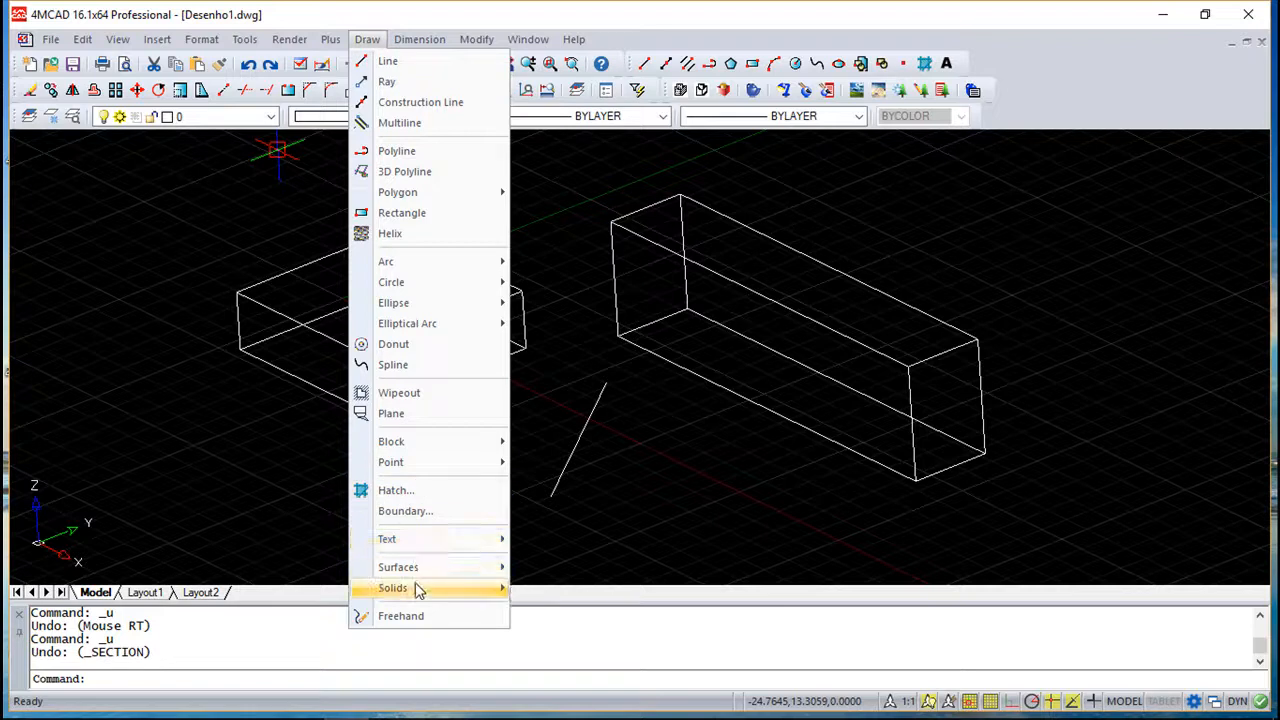
mouse_move(418, 588)
left_click(560, 545)
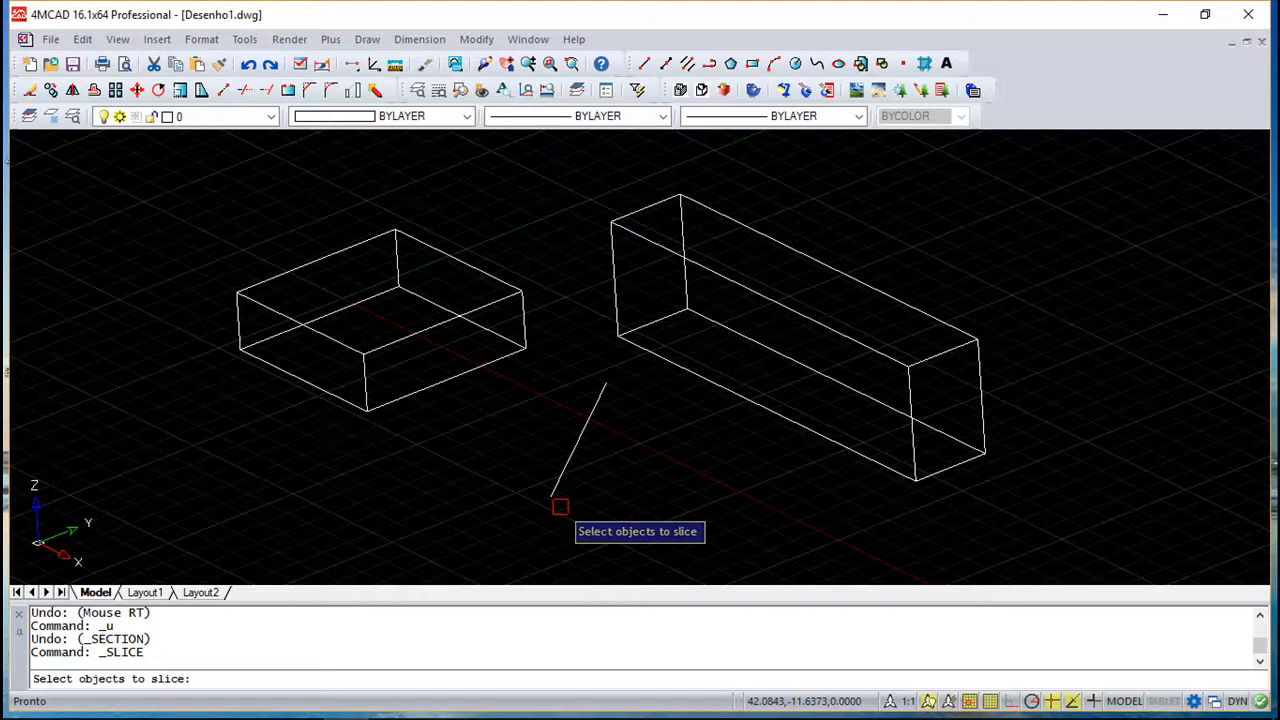
left_click(703, 271)
key("Return")
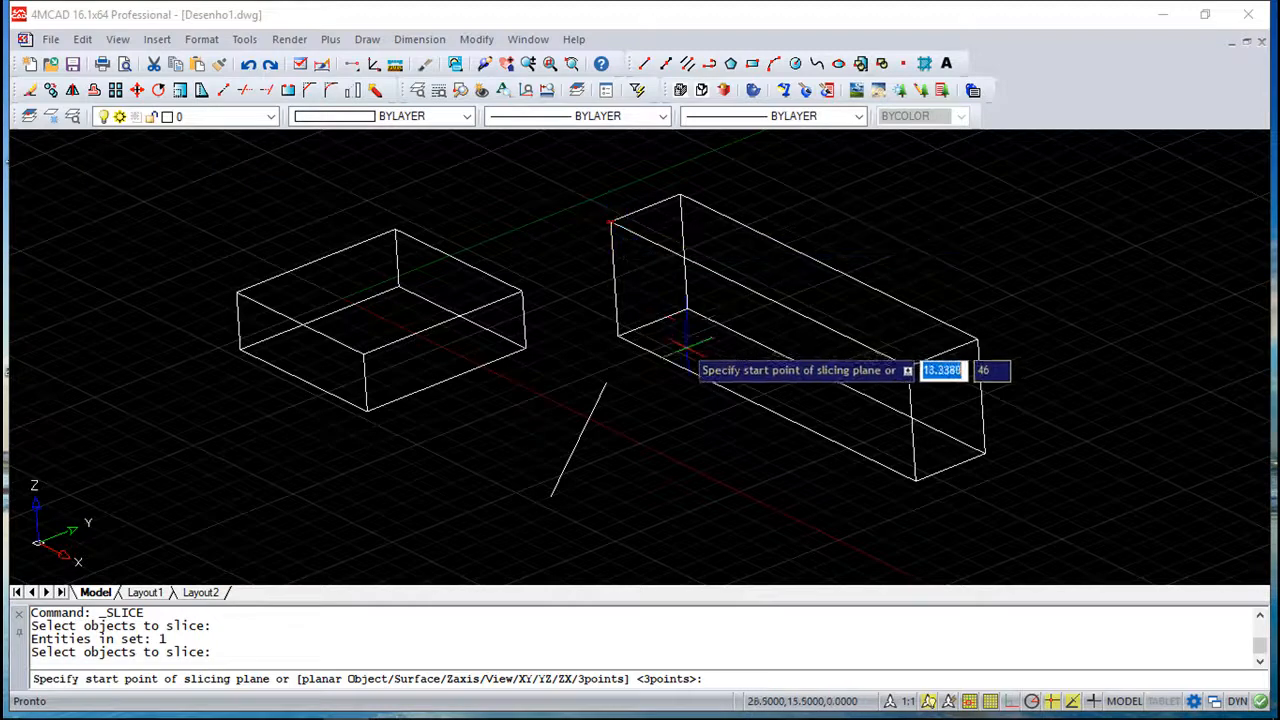
left_click(611, 221)
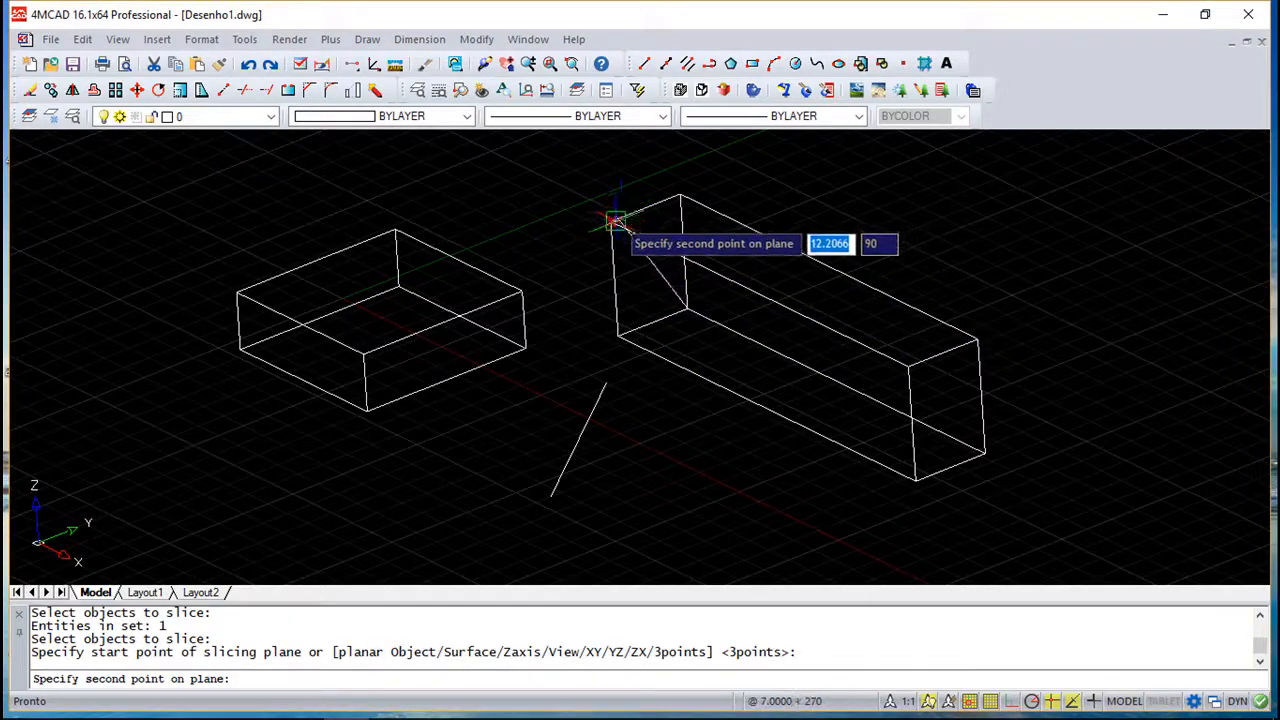
left_click(611, 219)
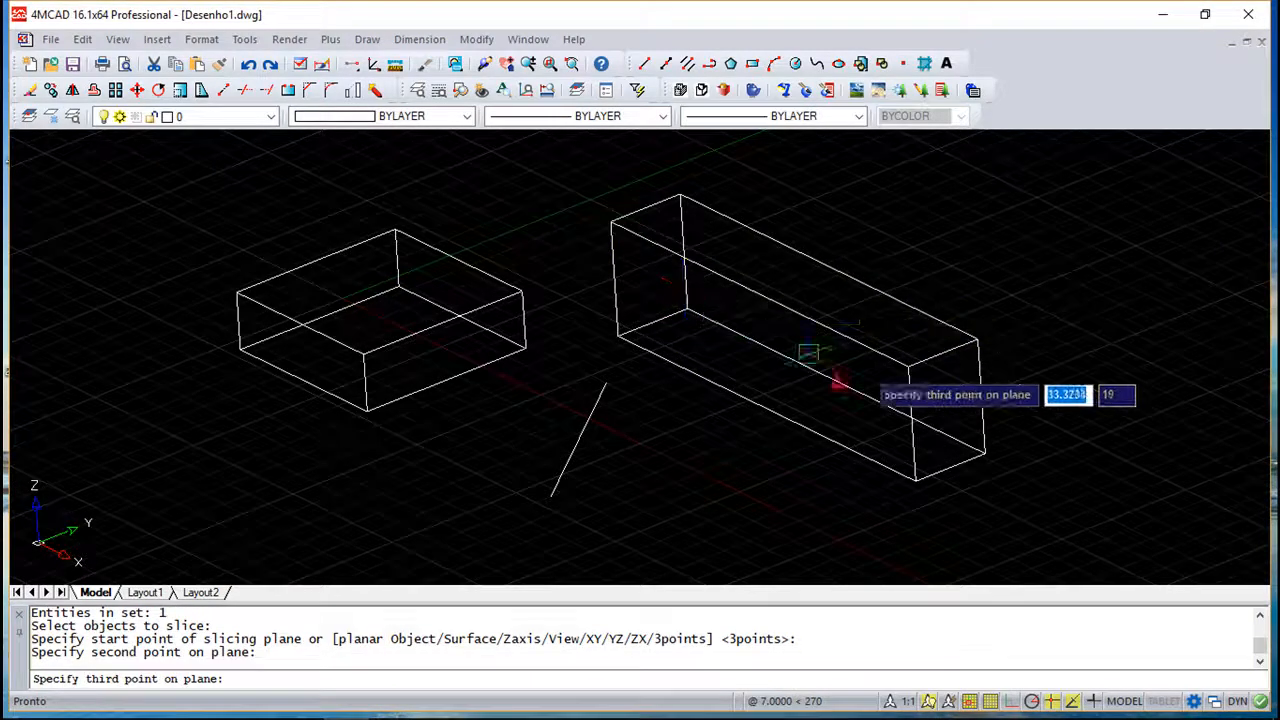
left_click(982, 450)
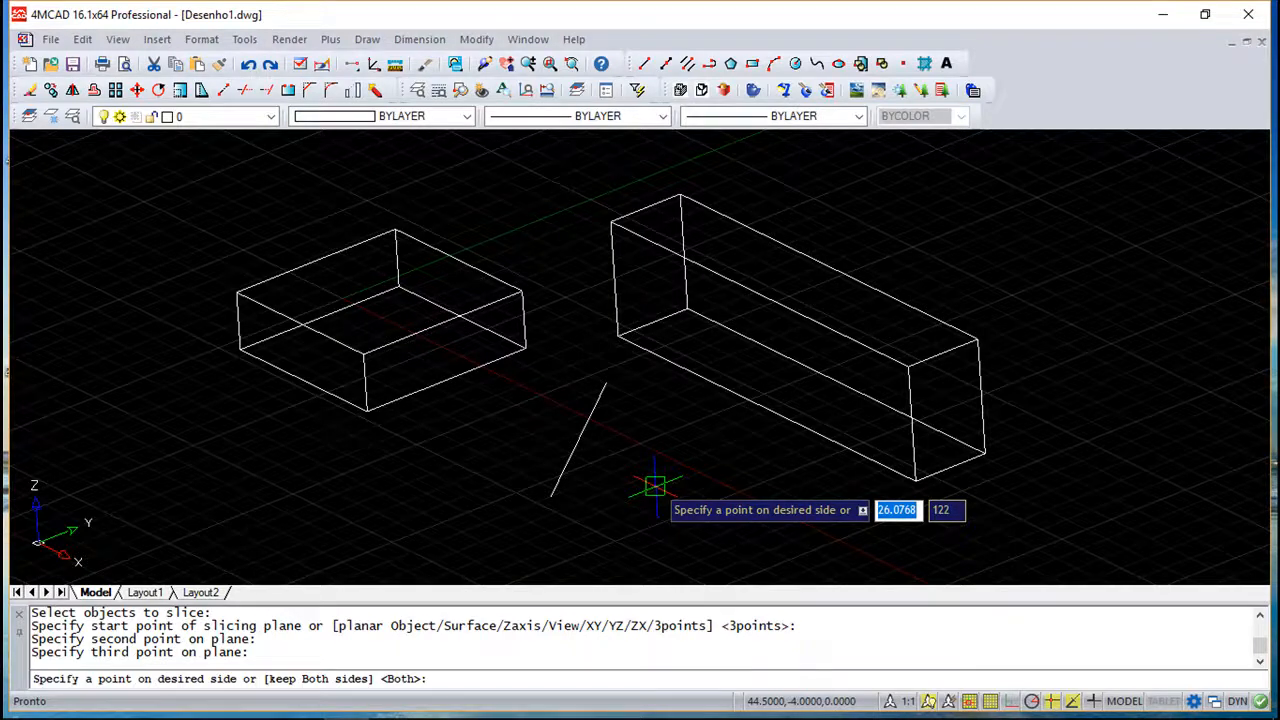
left_click(737, 214)
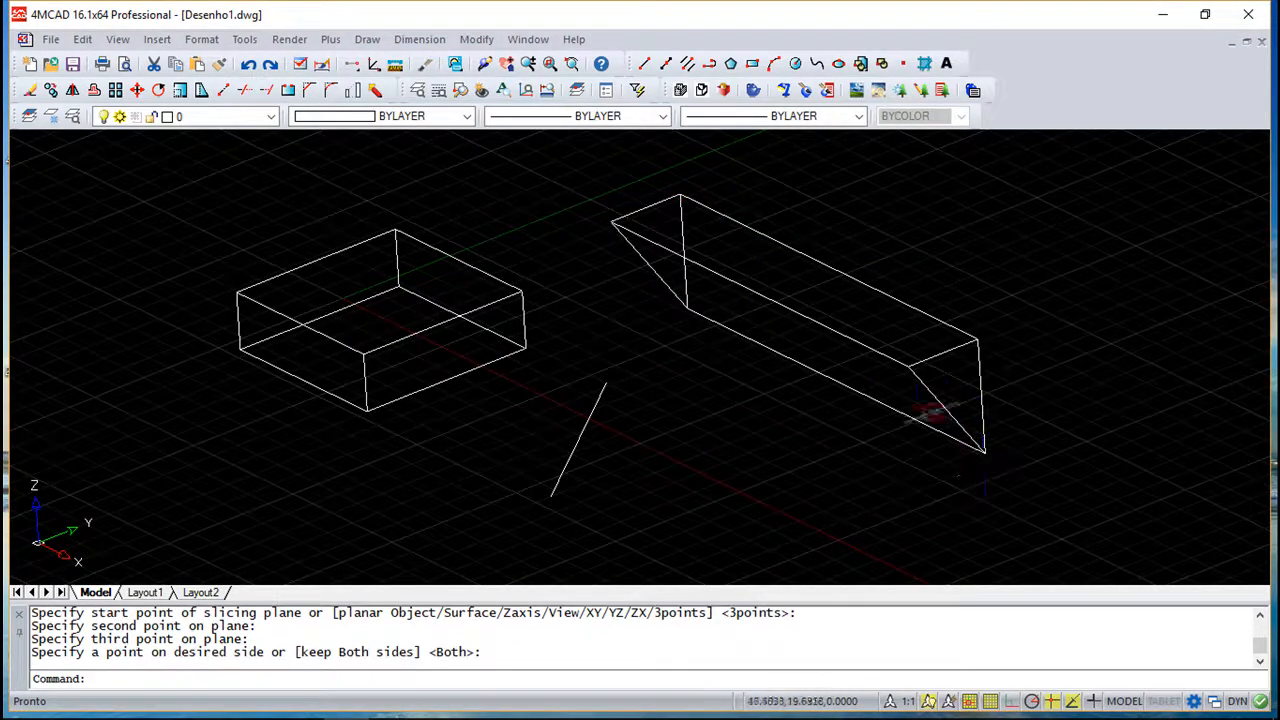
- Shade the drawing to view the sliced solid, then undo the shading
left_click(118, 40)
left_click(170, 397)
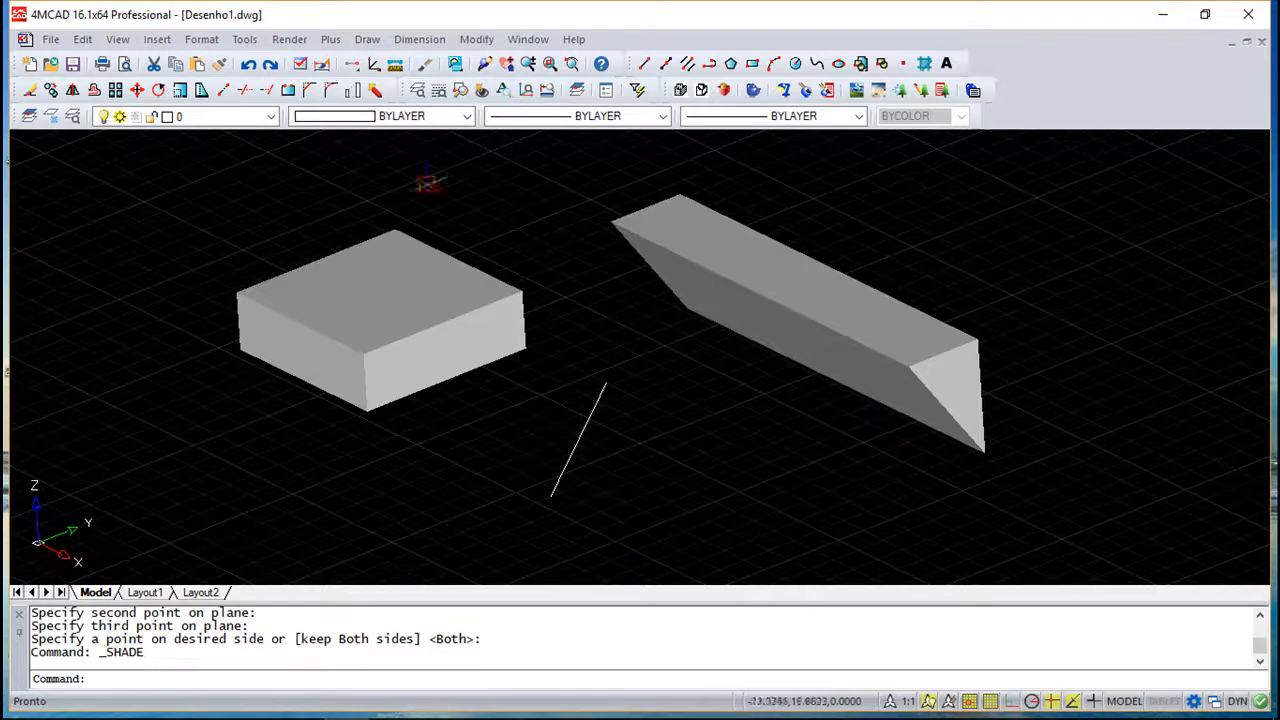
left_click(248, 63)
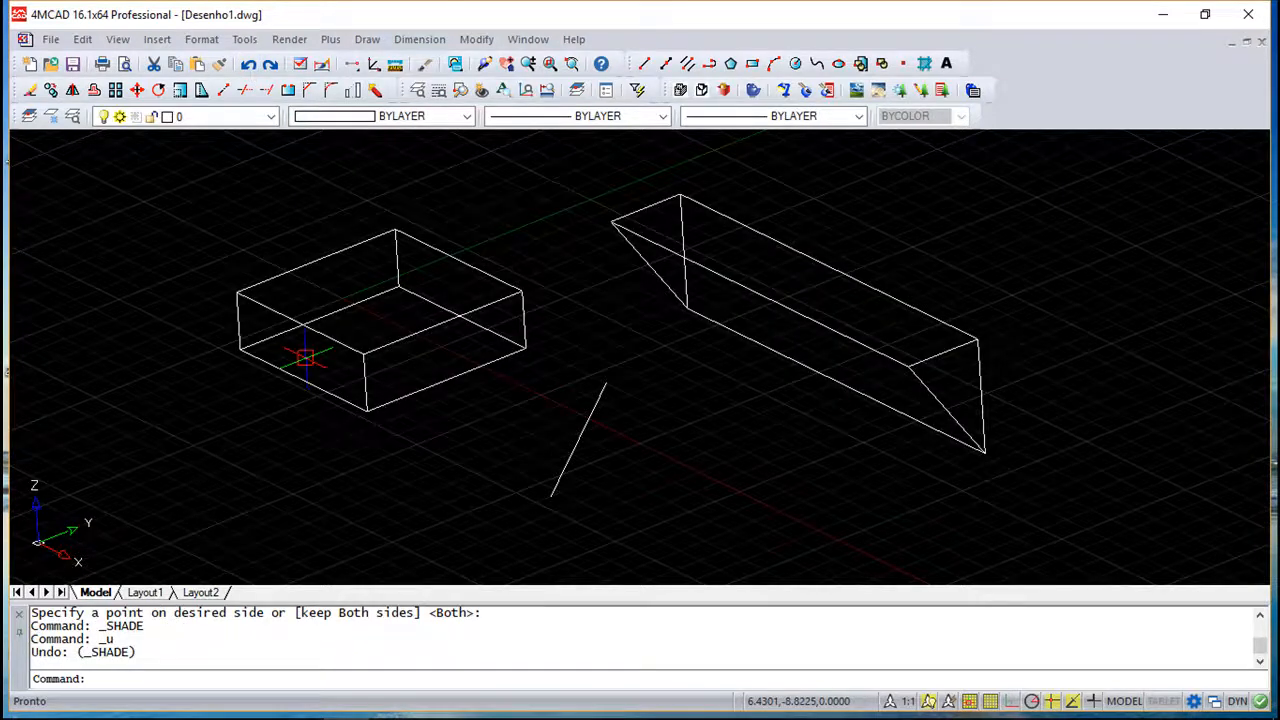